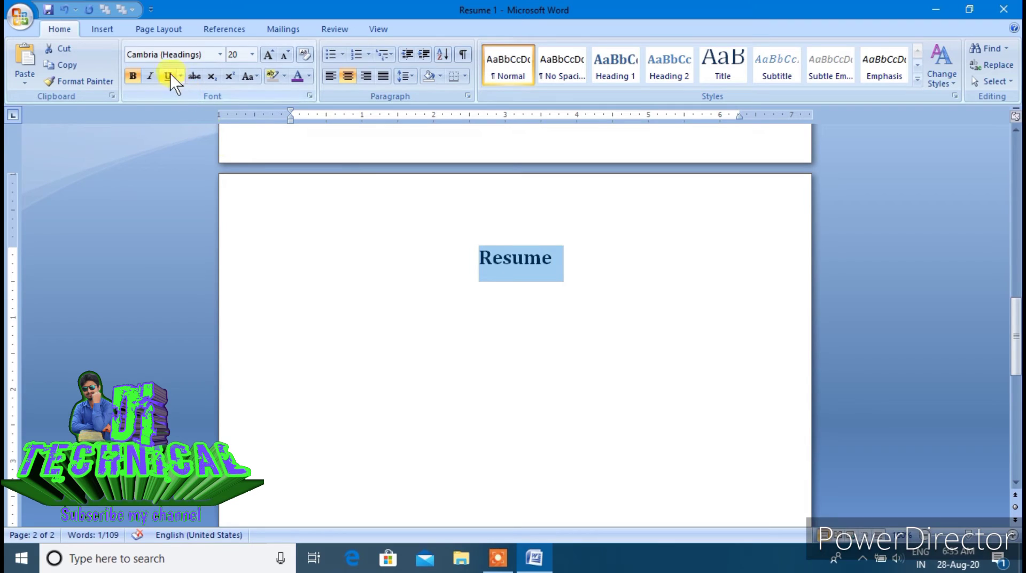
Underline the Resume title on page 2
left_click(168, 74)
left_click(658, 279)
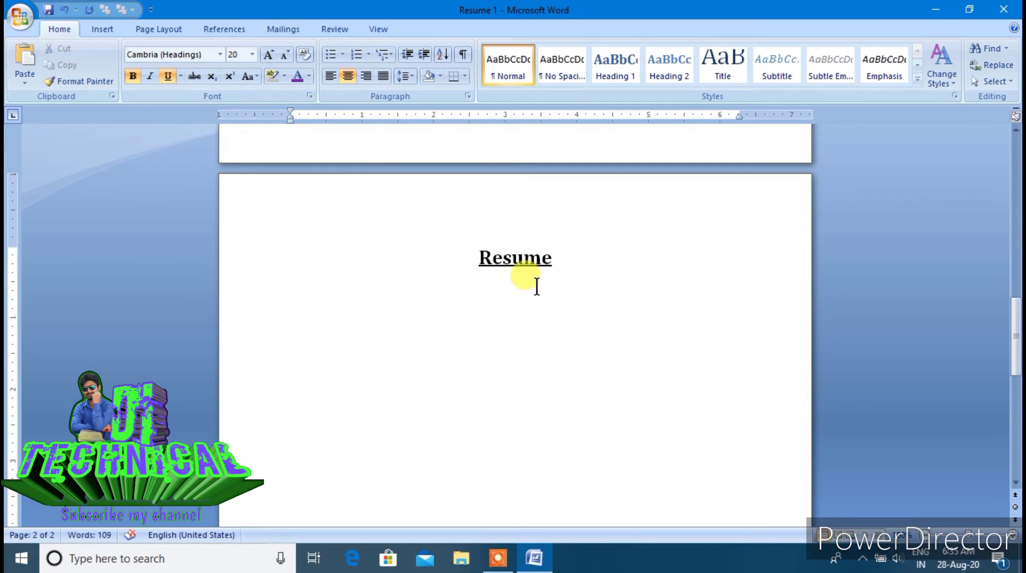
left_click(383, 335)
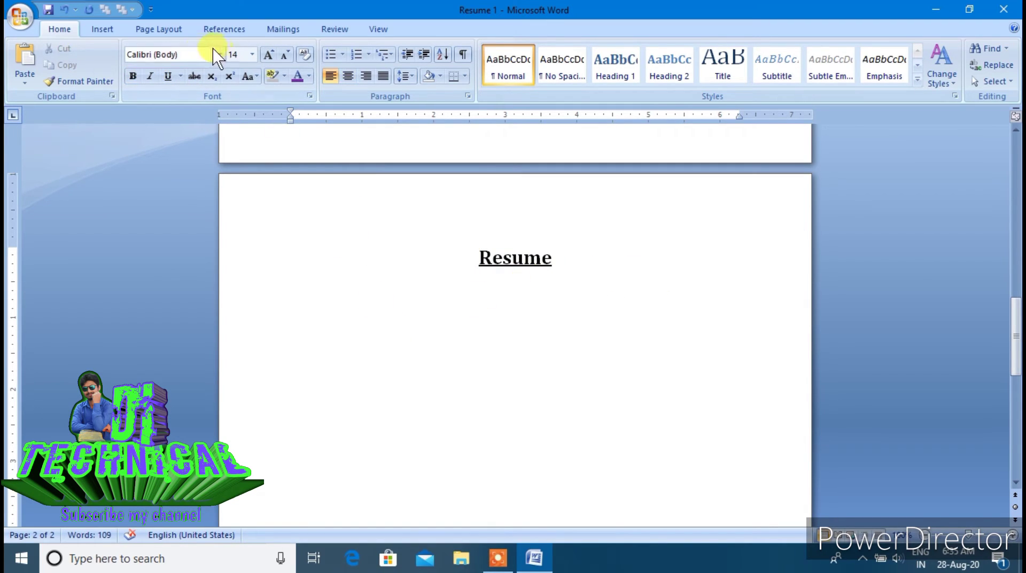
Insert an Alphabet Sidebar text box on page 2
left_click(109, 28)
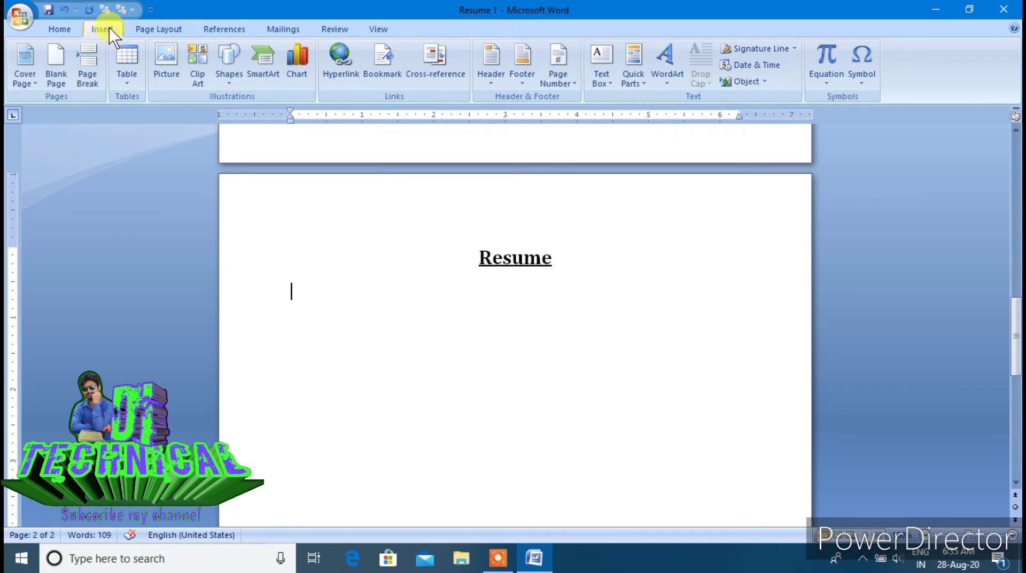
left_click(597, 77)
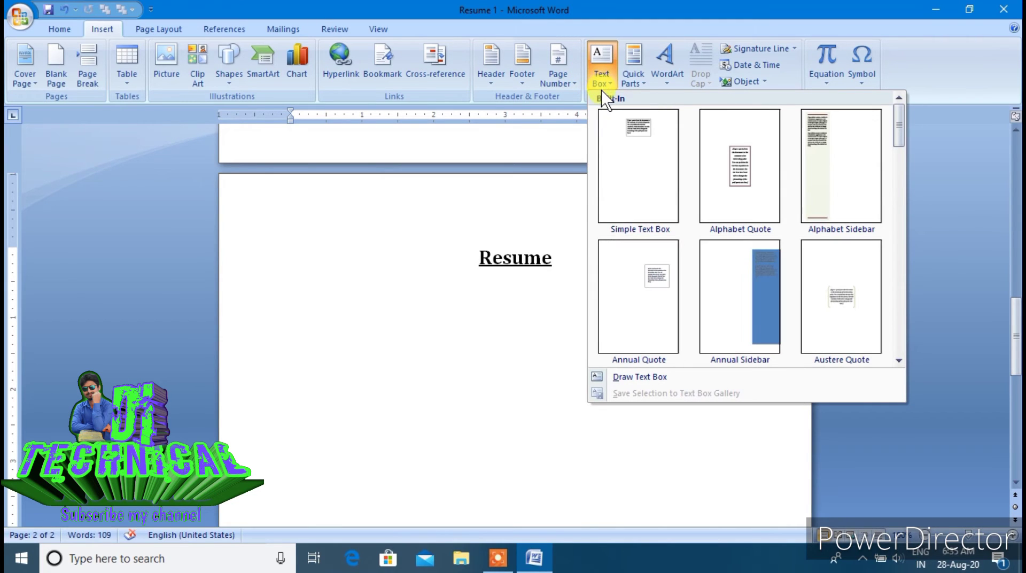
left_click(808, 182)
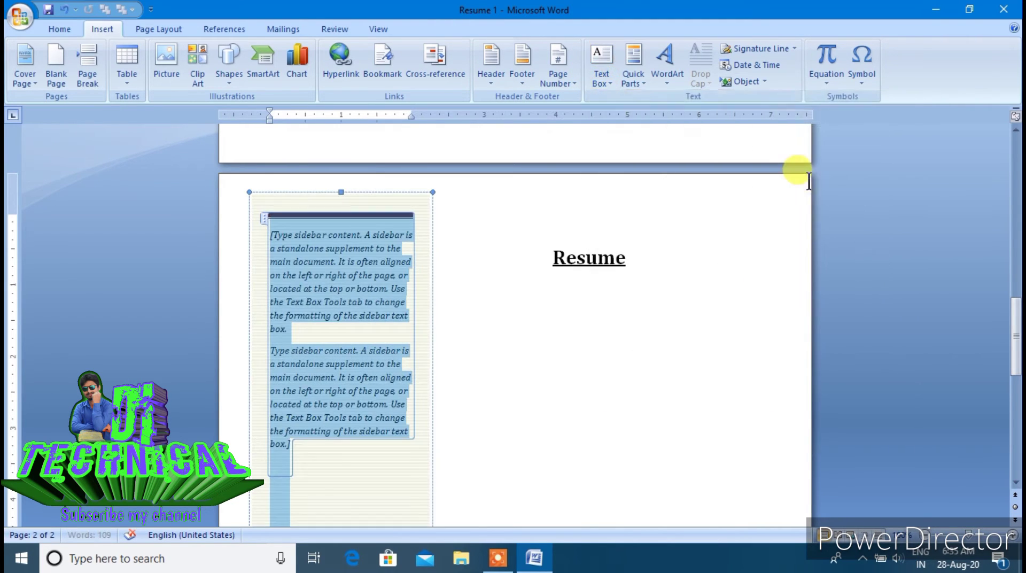
scroll(547, 318, "down", 15)
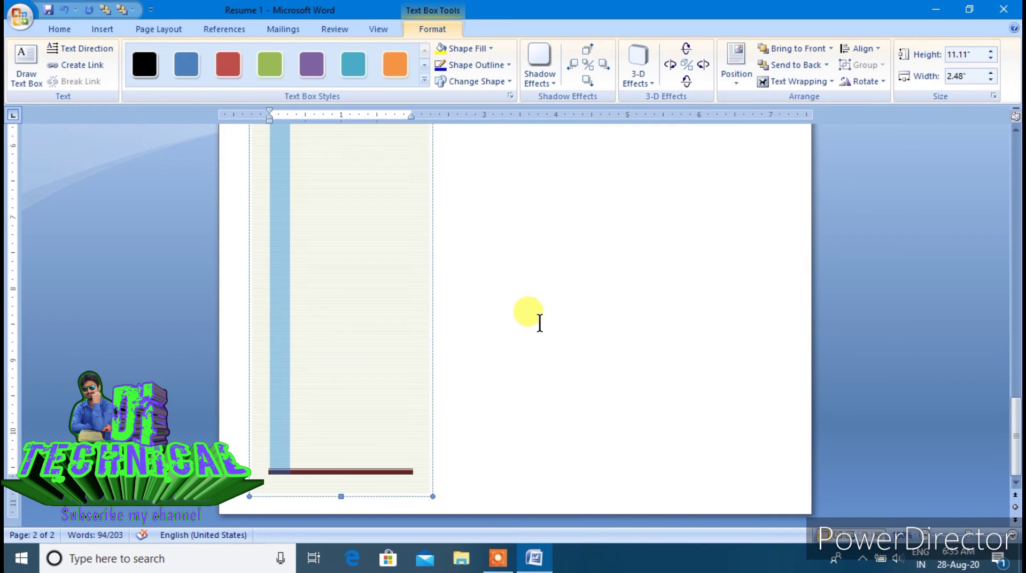
scroll(540, 323, "up", 15)
Drag the sidebar down so it sits beside the Resume title
left_click(486, 360)
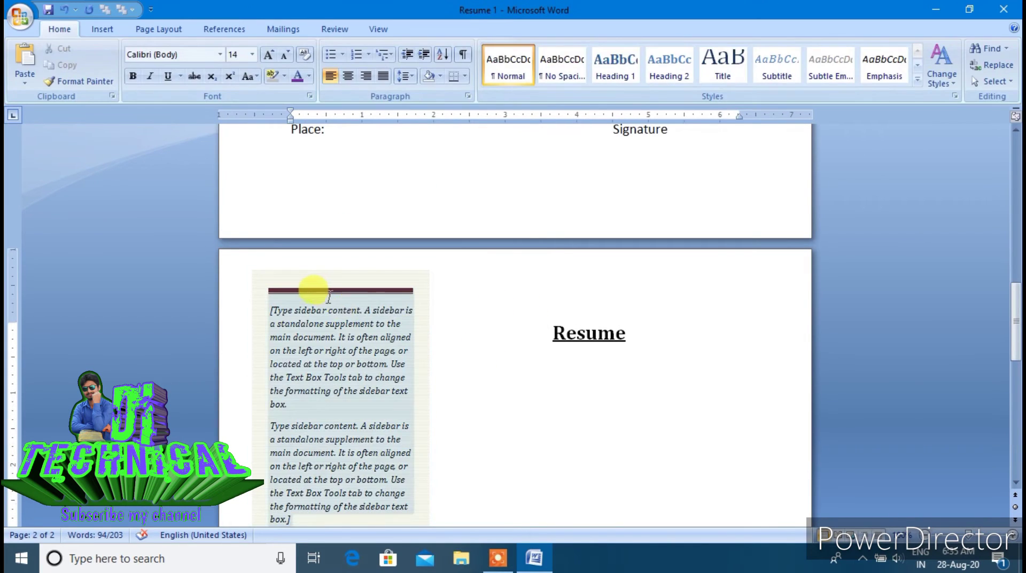
left_click(329, 296)
left_click_drag(341, 269, 333, 359)
left_click(463, 367)
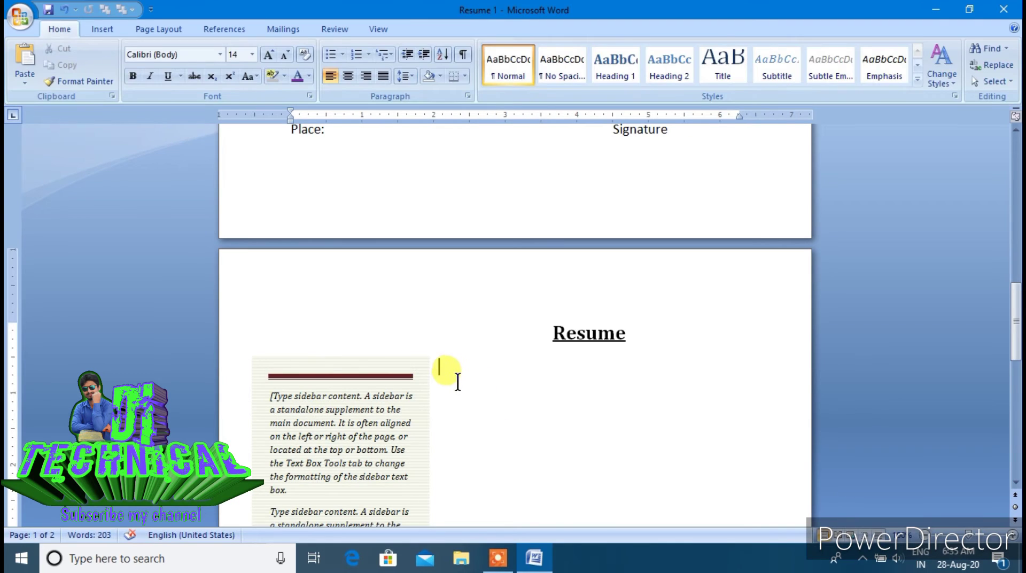
Delete the sidebar's placeholder text, leaving the shaded box empty
scroll(457, 381, "down", 5)
left_click(300, 170)
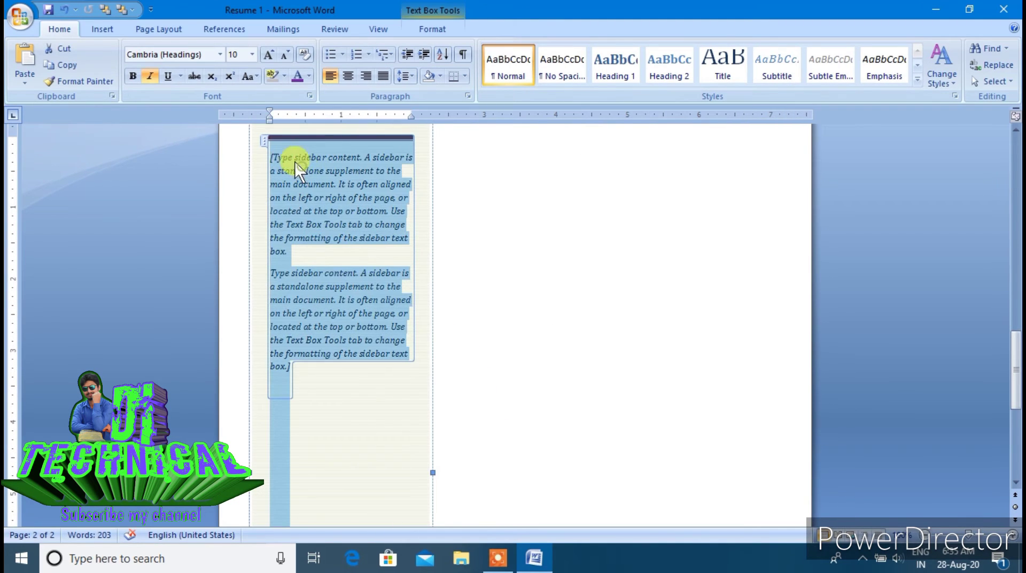
key("Delete")
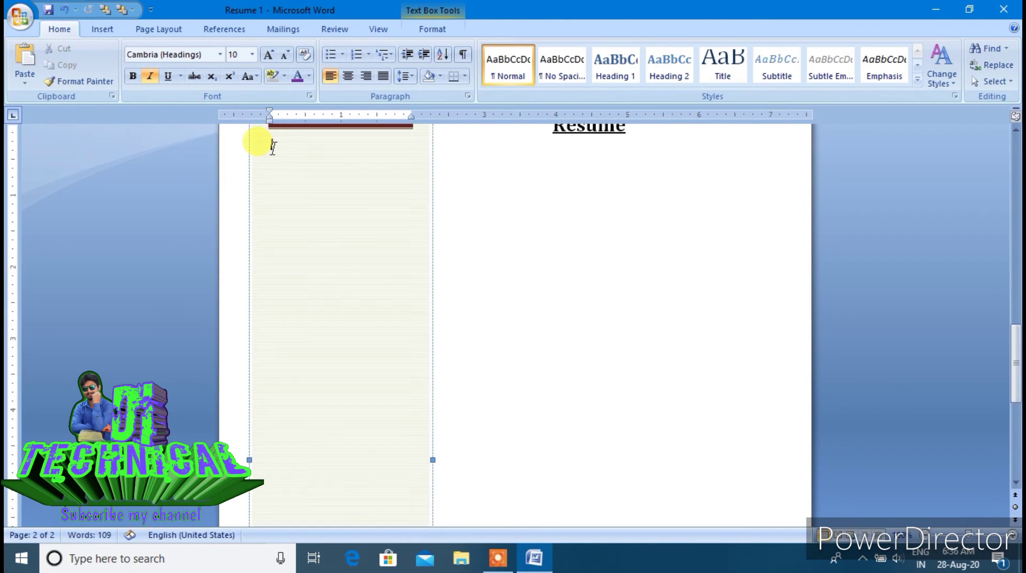
scroll(282, 203, "up", 5)
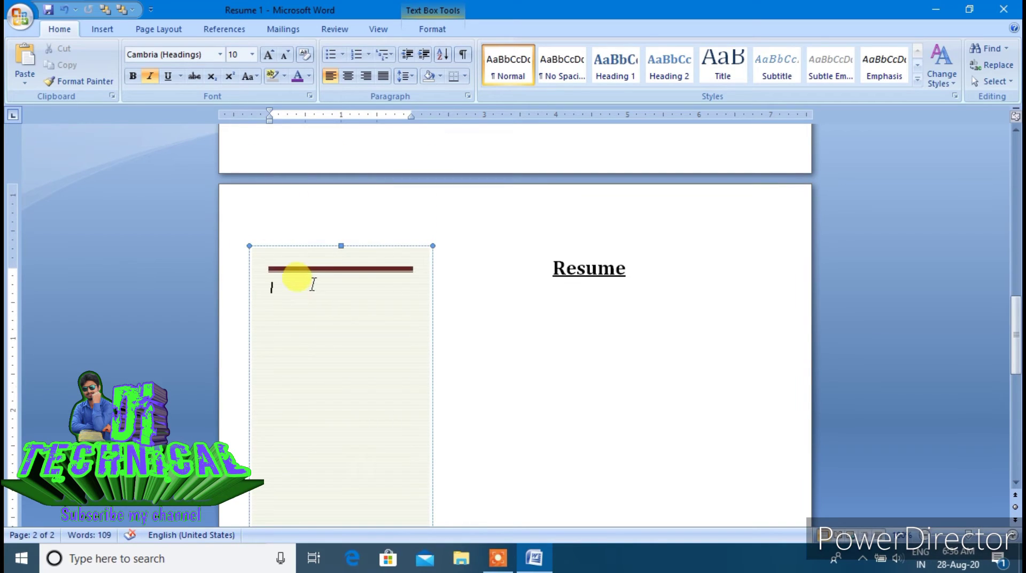
scroll(290, 289, "up", 2)
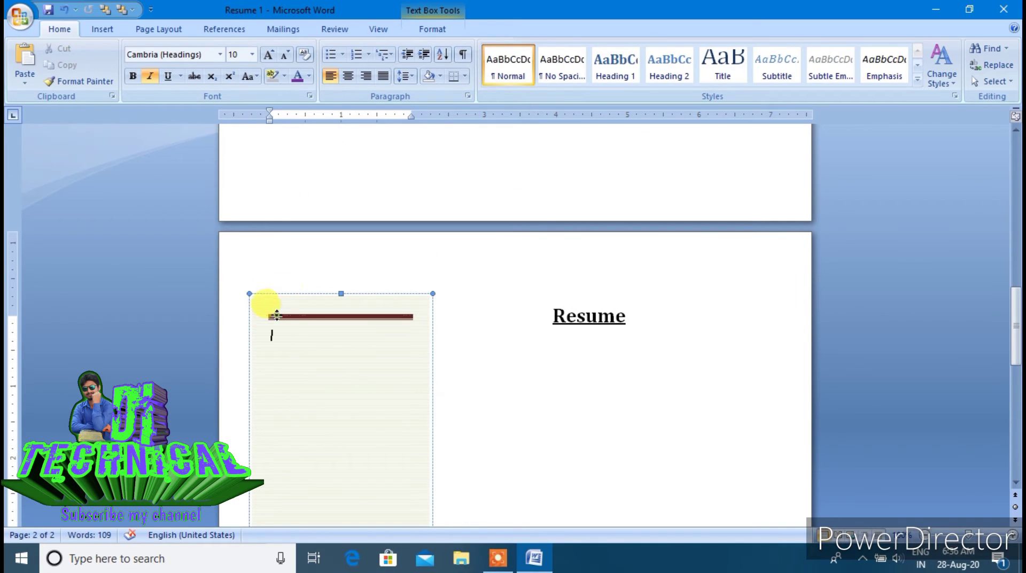
left_click(280, 326)
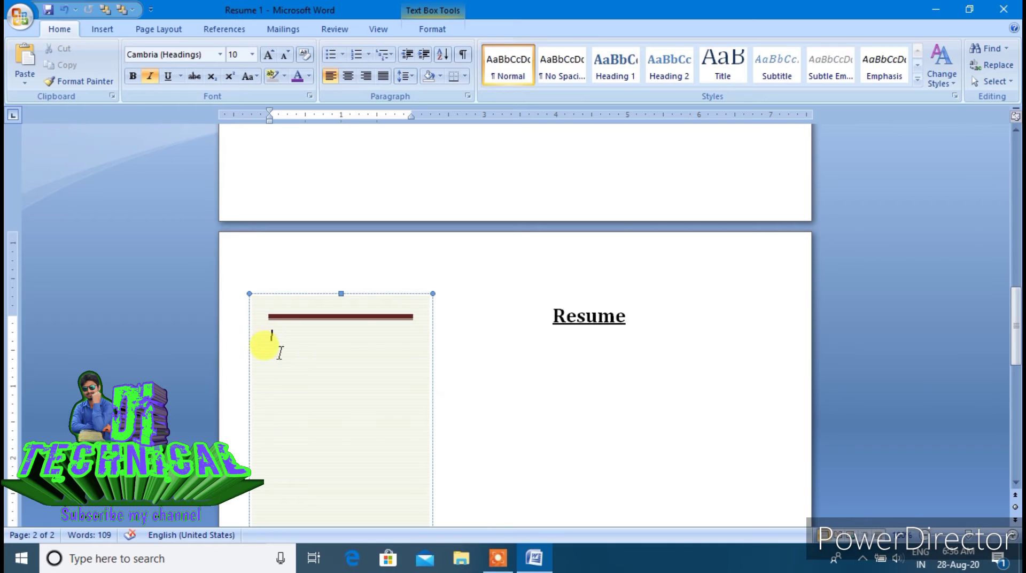
left_click(458, 347)
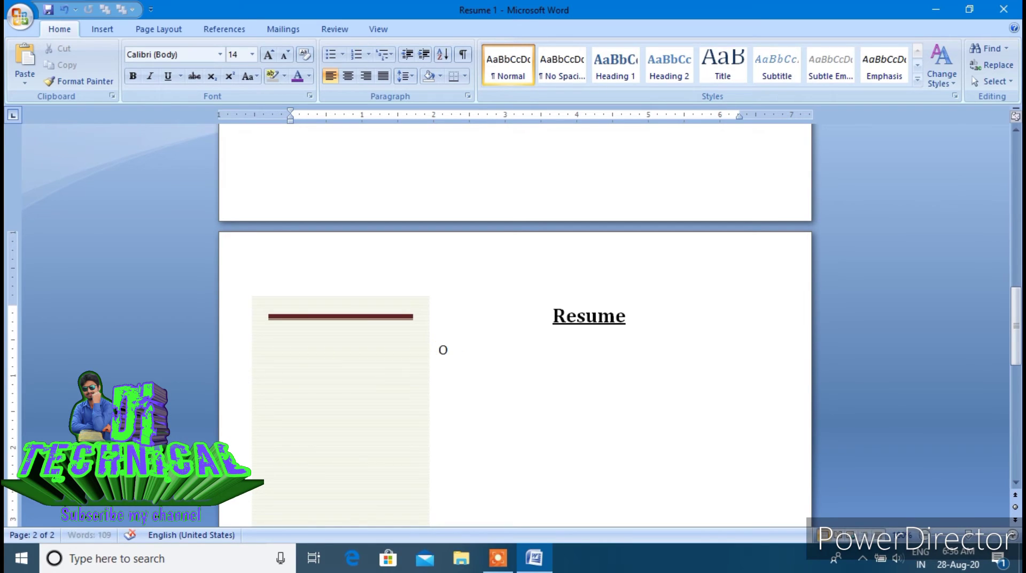
Type 'Objective:' and the sentence 'I look forward to work in an organization which would utilize my inherent talent…'
type("Object")
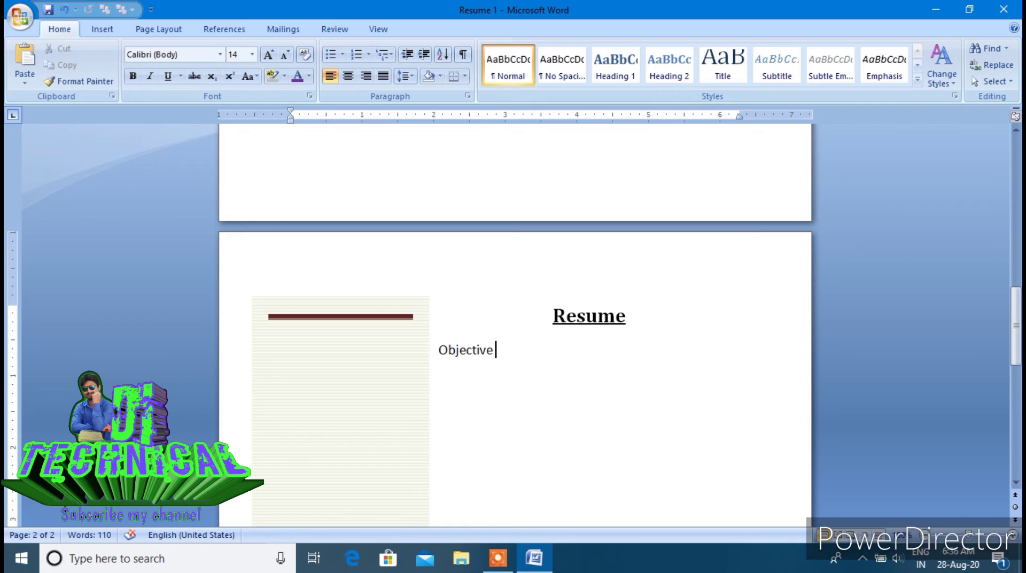
type("ive:")
key("Return")
type("O")
key("BackSpace")
type("I look forw")
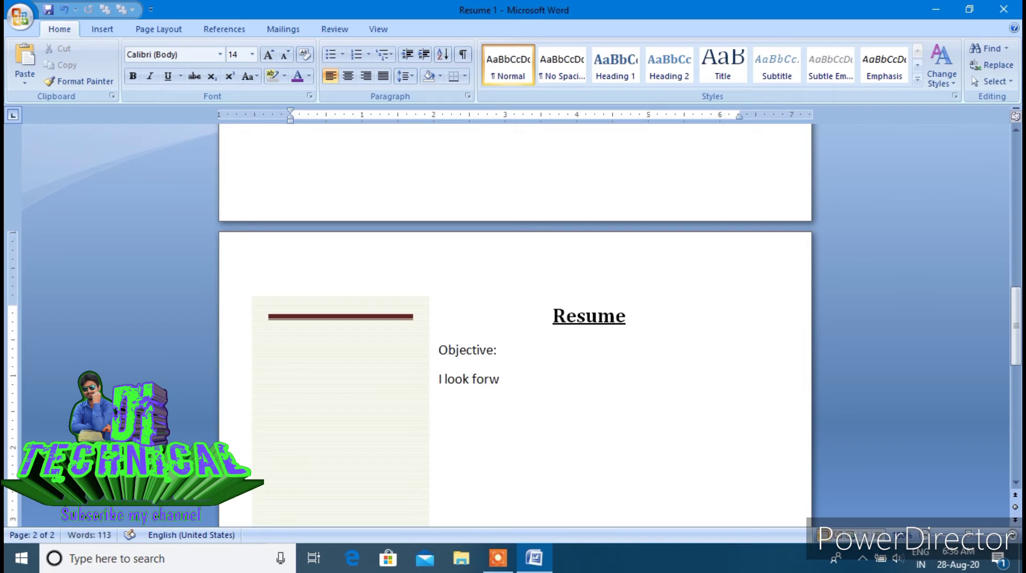
type("ard to work")
type("in an")
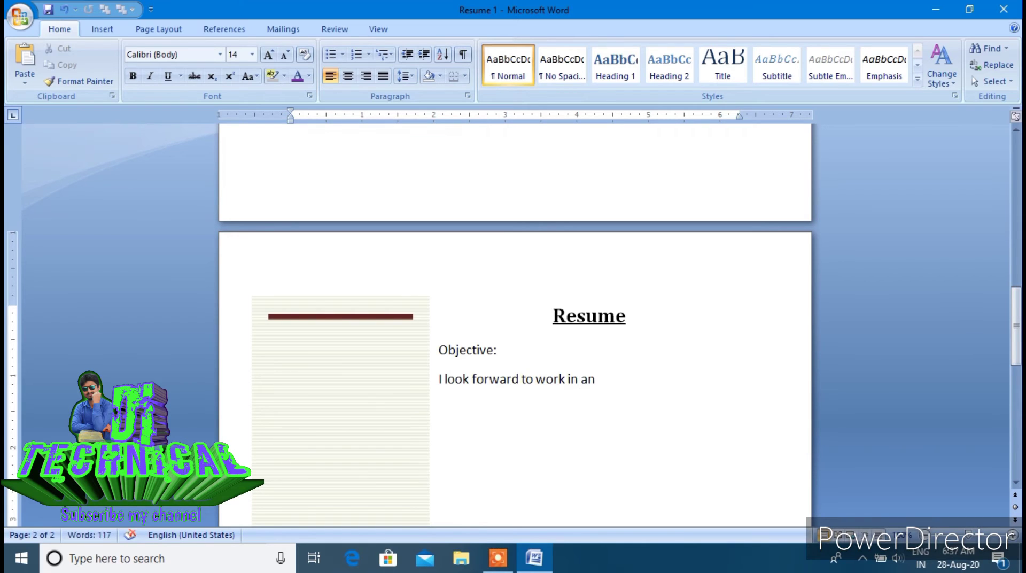
type(" organization which would")
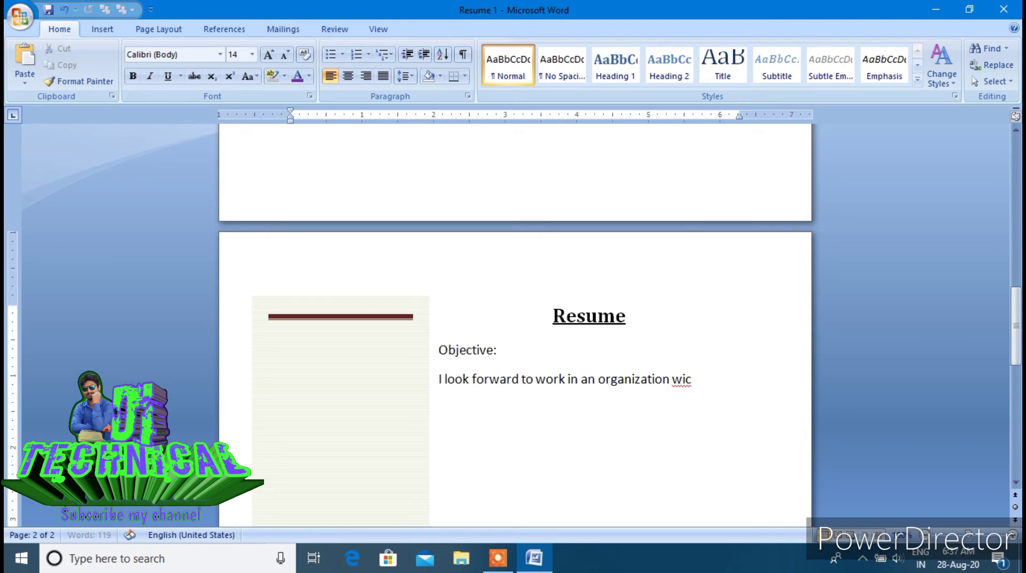
type(" utilize ")
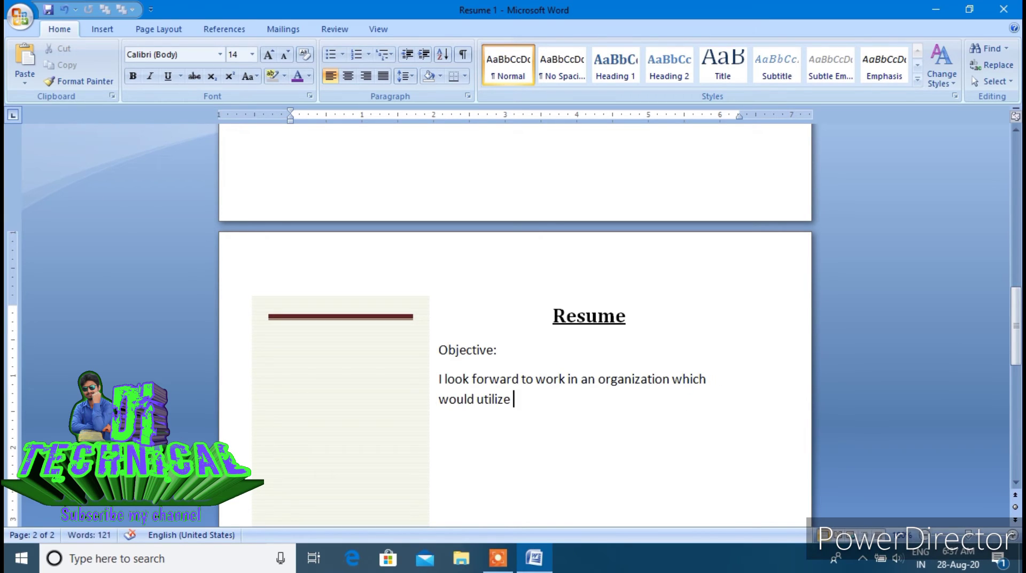
type("my inherent talent")
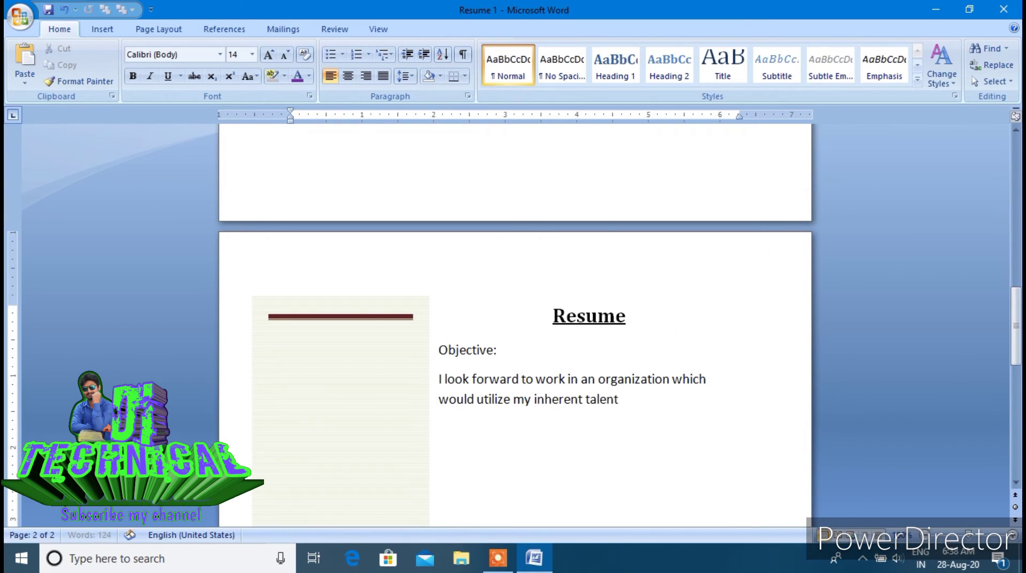
type(" to the maximum and con")
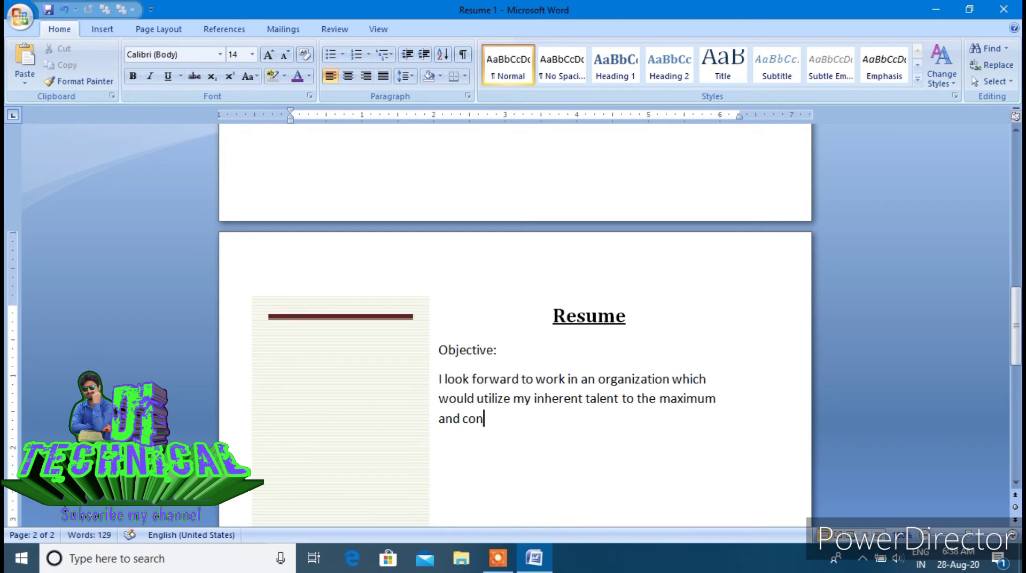
type("tribute to the organization goals. ")
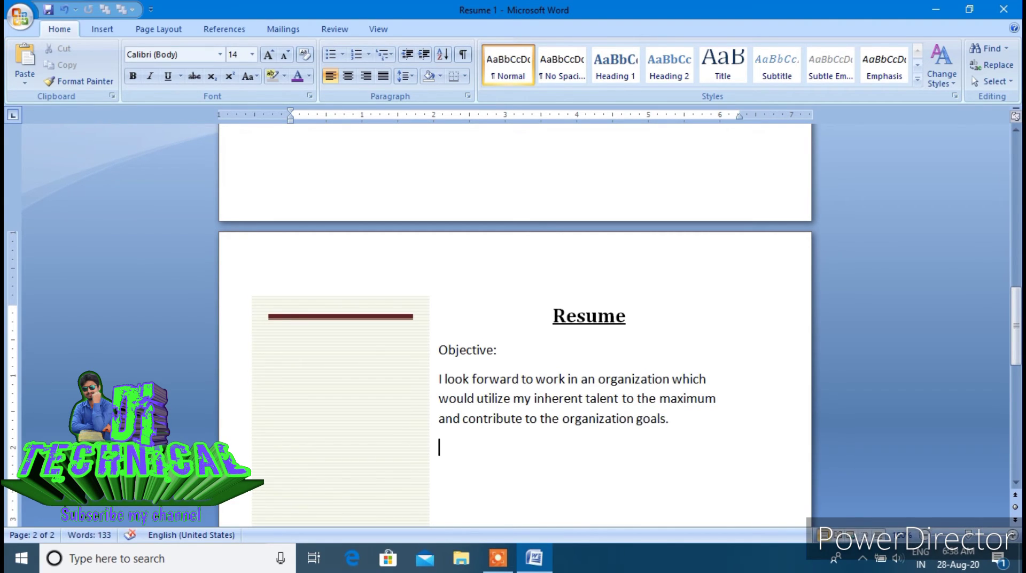
type("Qualification")
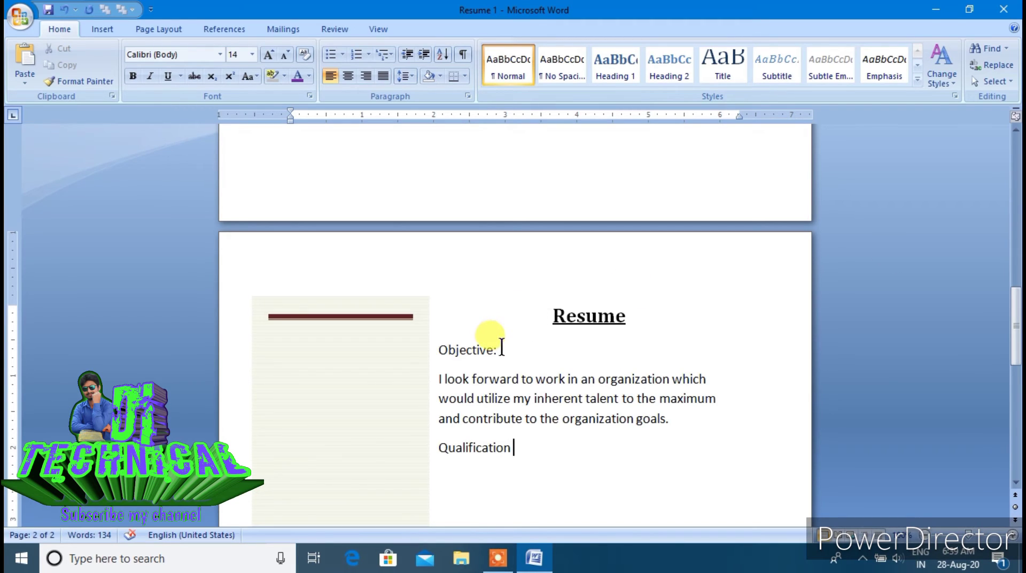
Bold Objective: and Qualification, sizing Qualification to 16 pt, Objective: to 18 pt, and enlarging the title
left_click_drag(502, 348, 440, 348)
left_click(130, 77)
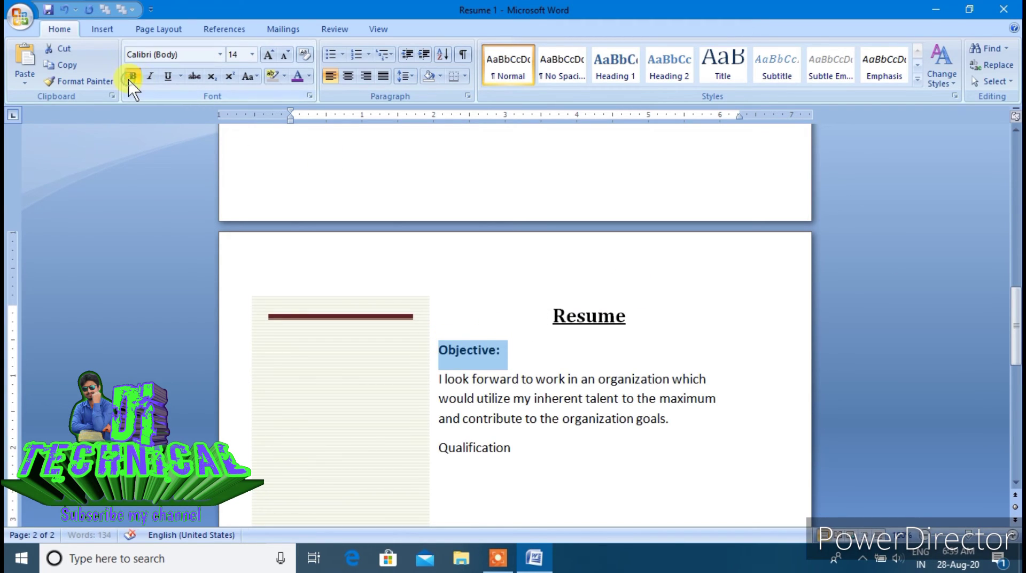
left_click_drag(518, 449, 407, 419)
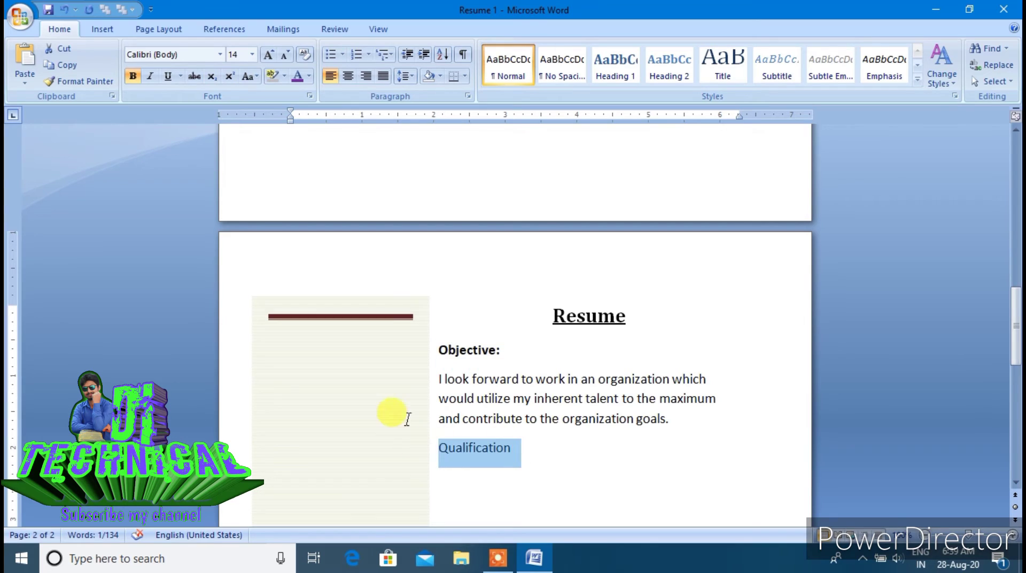
left_click(268, 54)
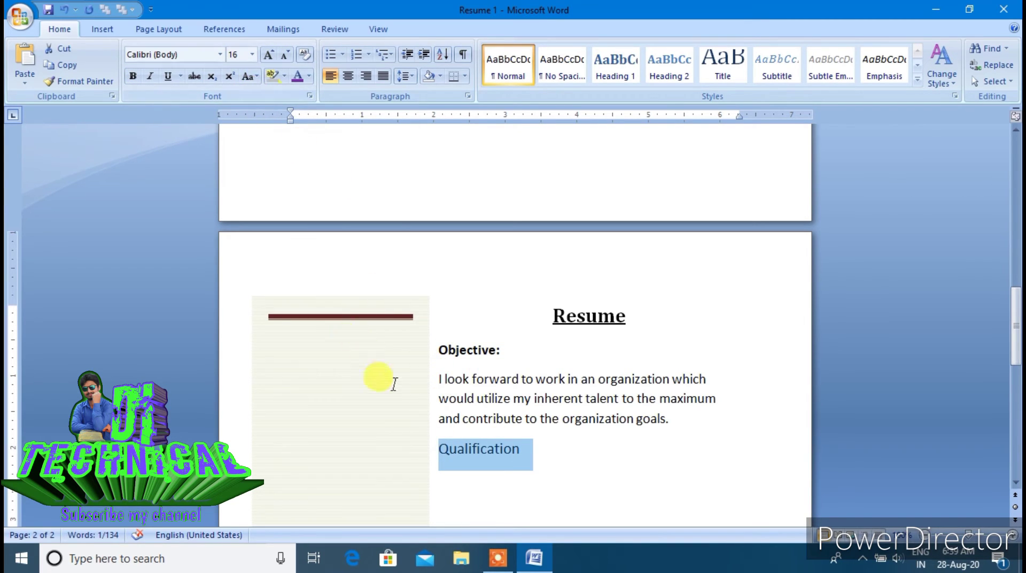
left_click(127, 74)
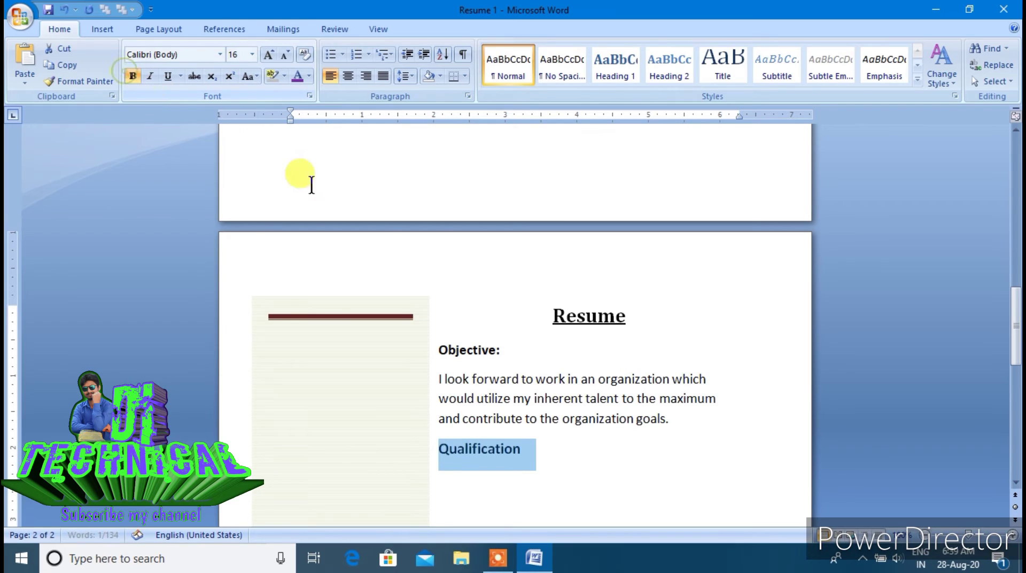
left_click_drag(501, 351, 294, 187)
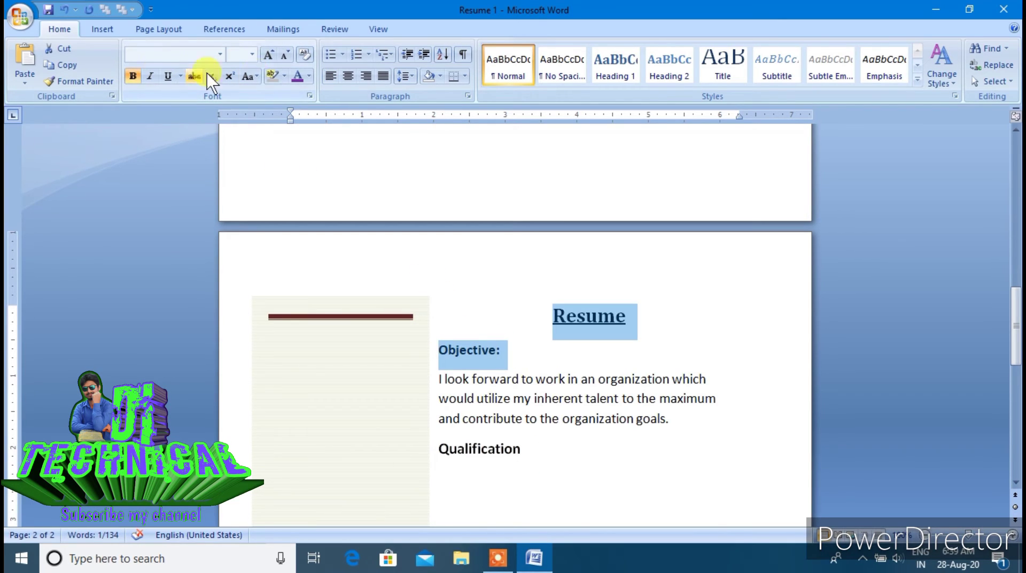
left_click(270, 54)
left_click(491, 354)
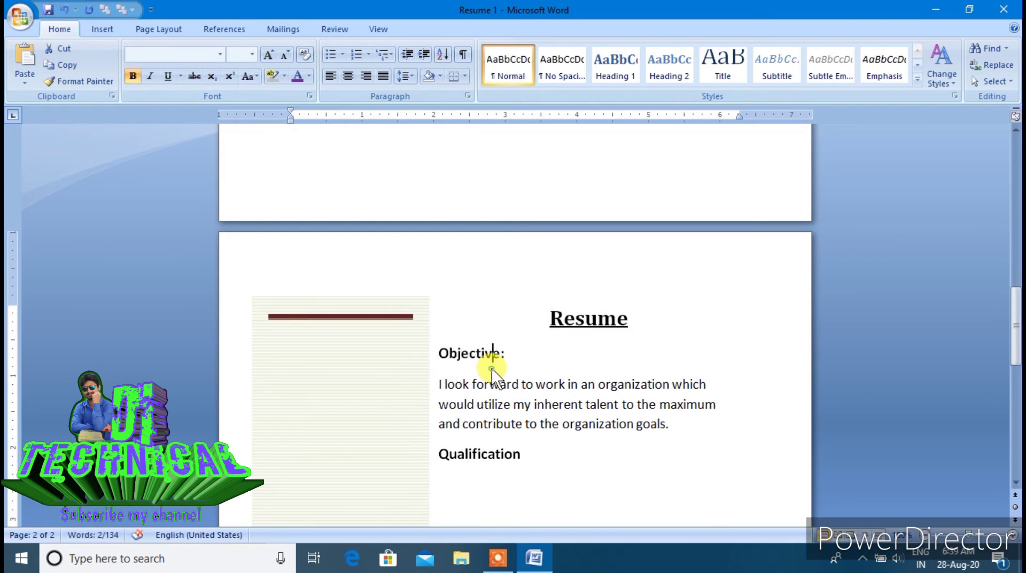
triple_click(506, 355)
left_click(270, 55)
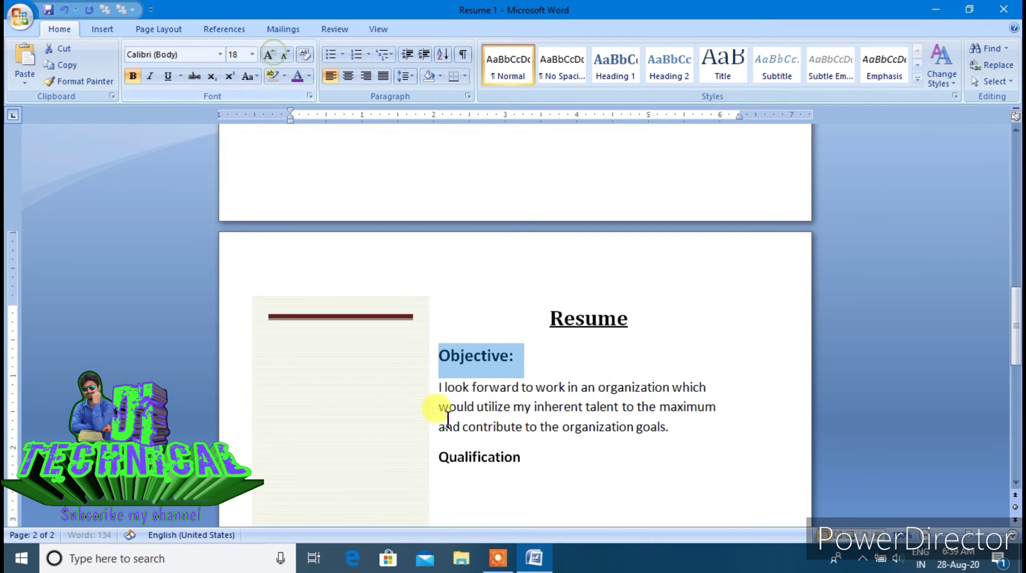
left_click(459, 427)
Set the objective paragraph to 12 pt and justify it
left_click_drag(435, 386, 665, 435)
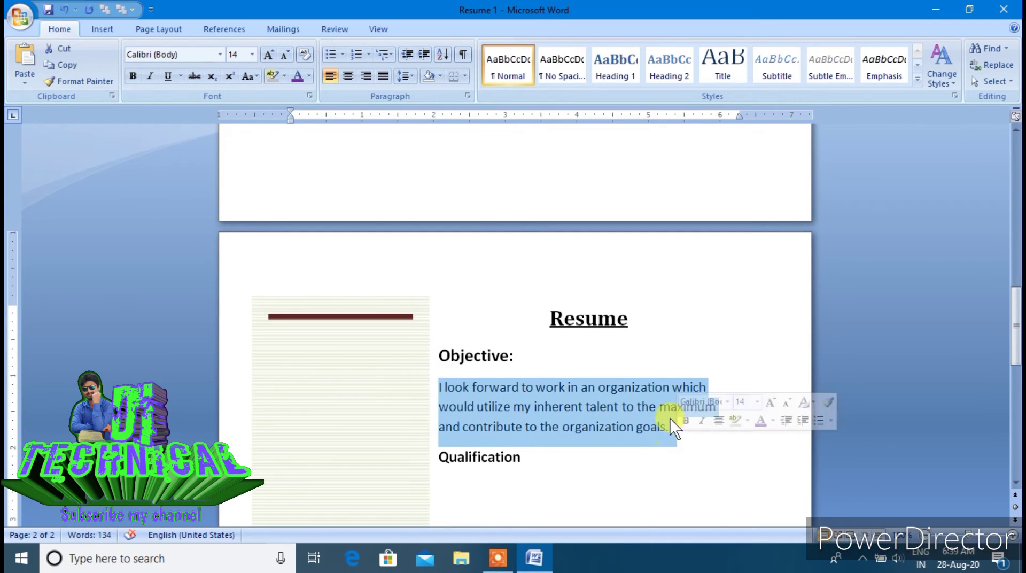
left_click(285, 55)
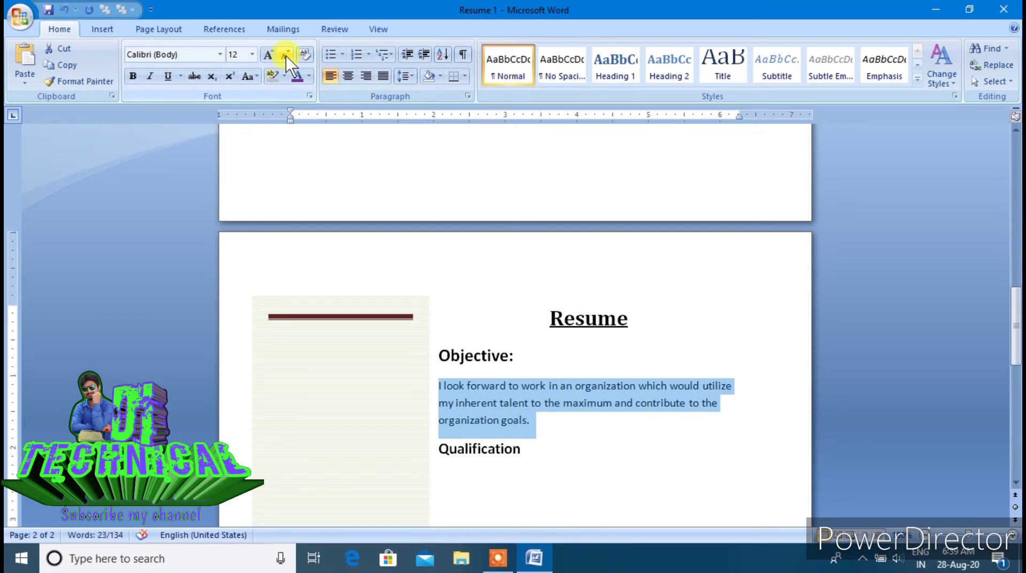
left_click(383, 75)
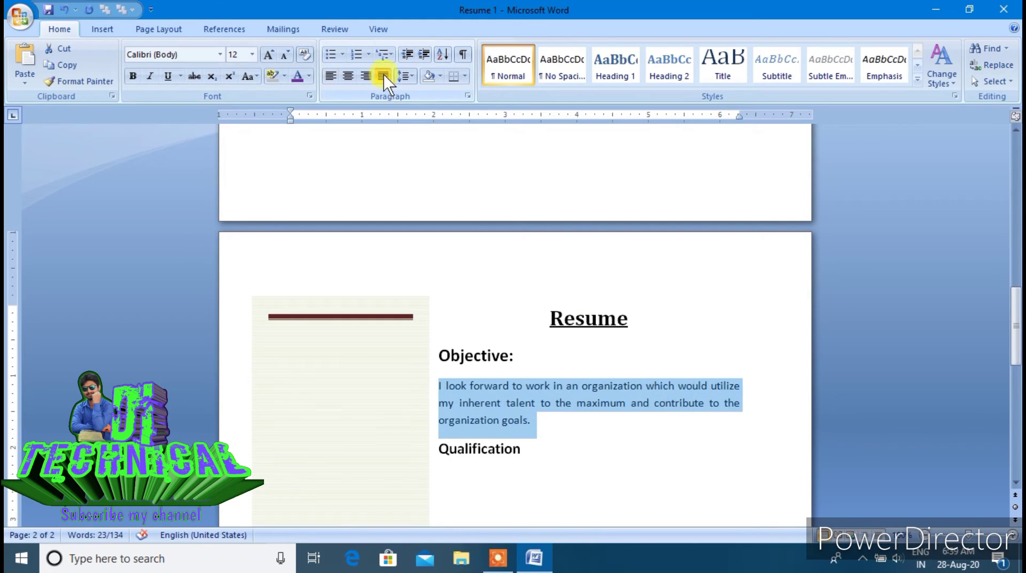
Add a colon after Qualification and start an unindented empty line below it
left_click(527, 453)
scroll(529, 452, "down", 3)
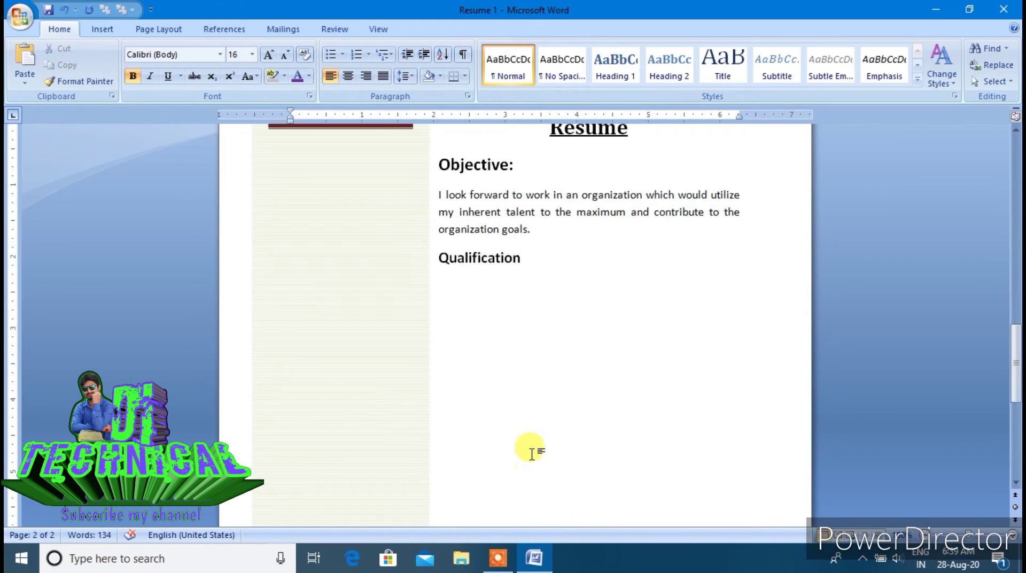
left_click(522, 259)
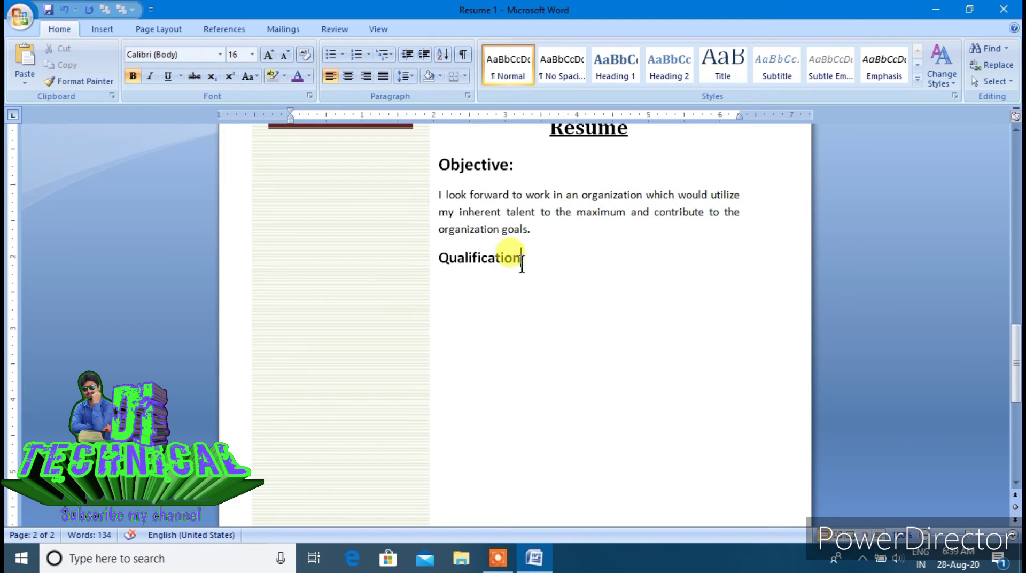
type(":")
key("Return")
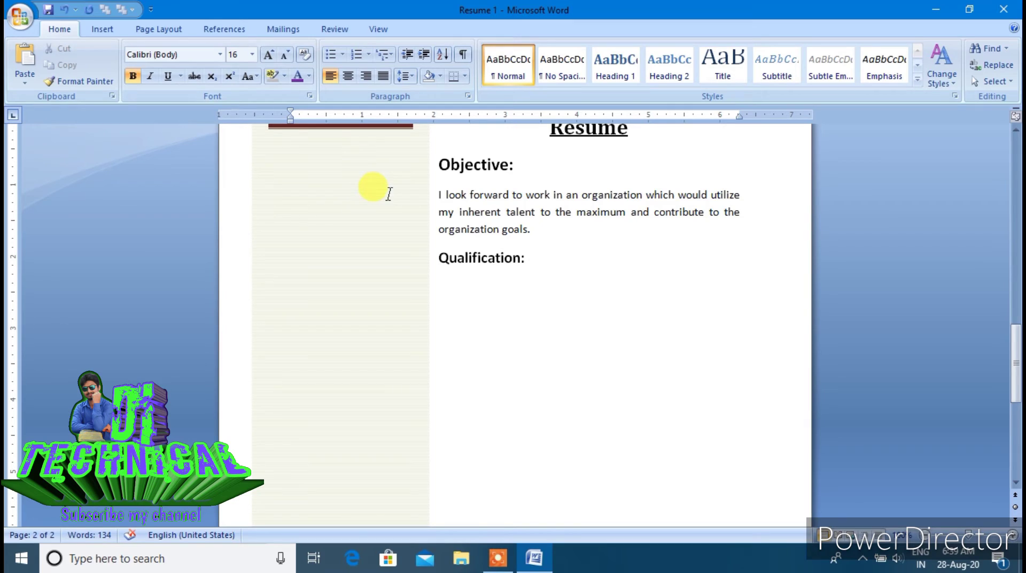
key("BackSpace")
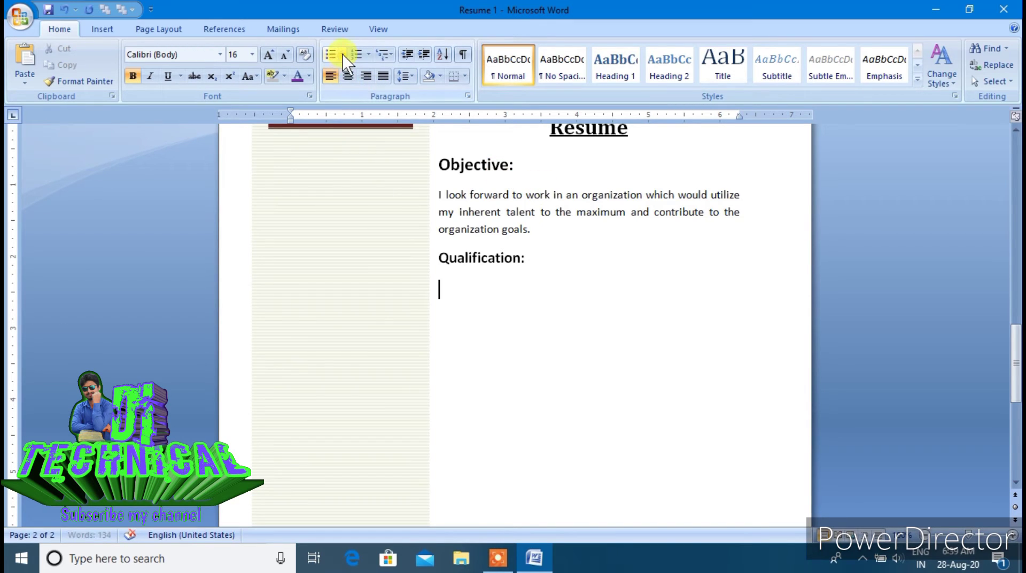
Add an arrow-bulleted 'Professional Qualification' line, followed by an empty unbulleted line
left_click(342, 55)
left_click(340, 132)
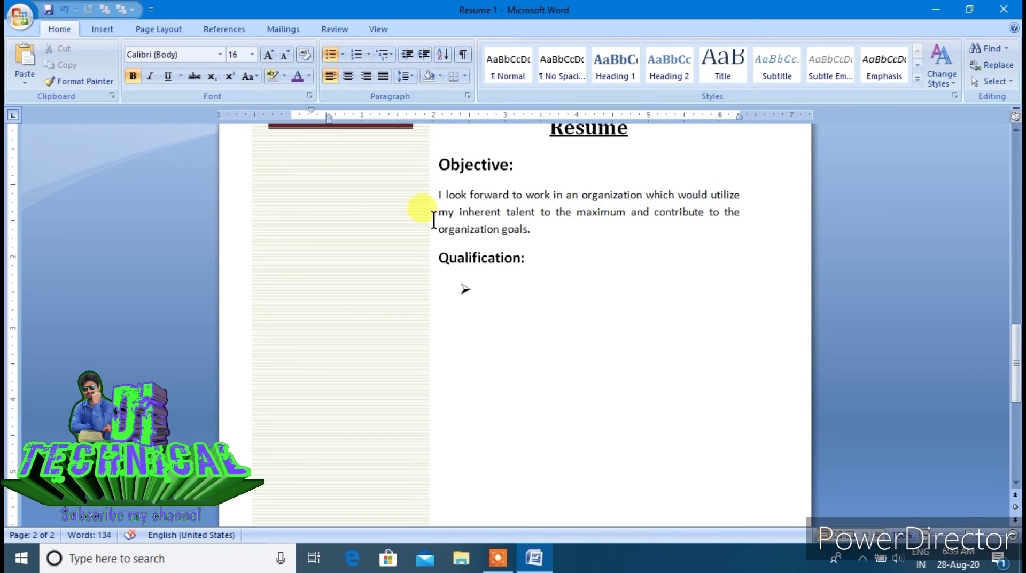
type("Pr")
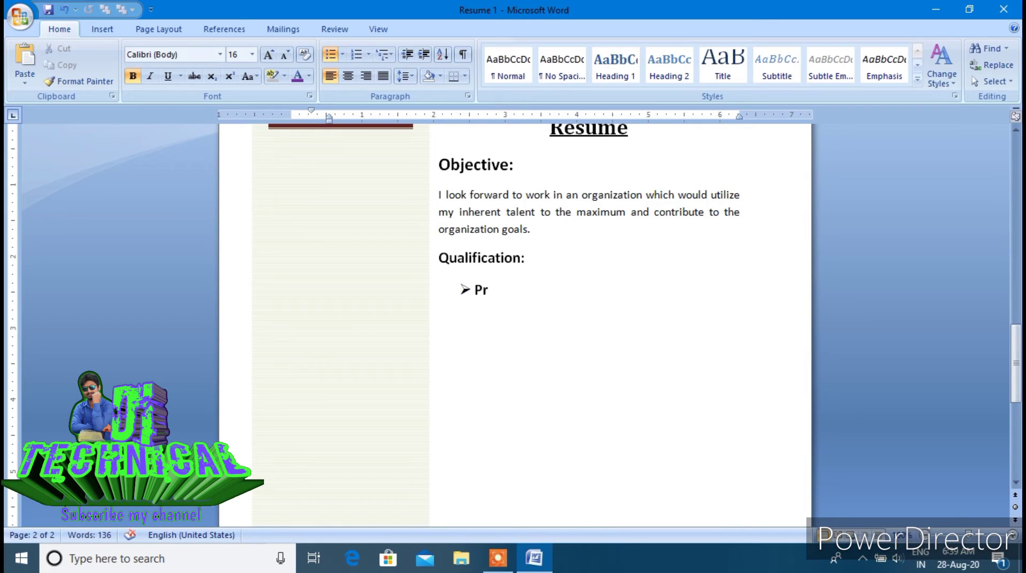
key("BackSpace")
key("BackSpace")
type("Professional")
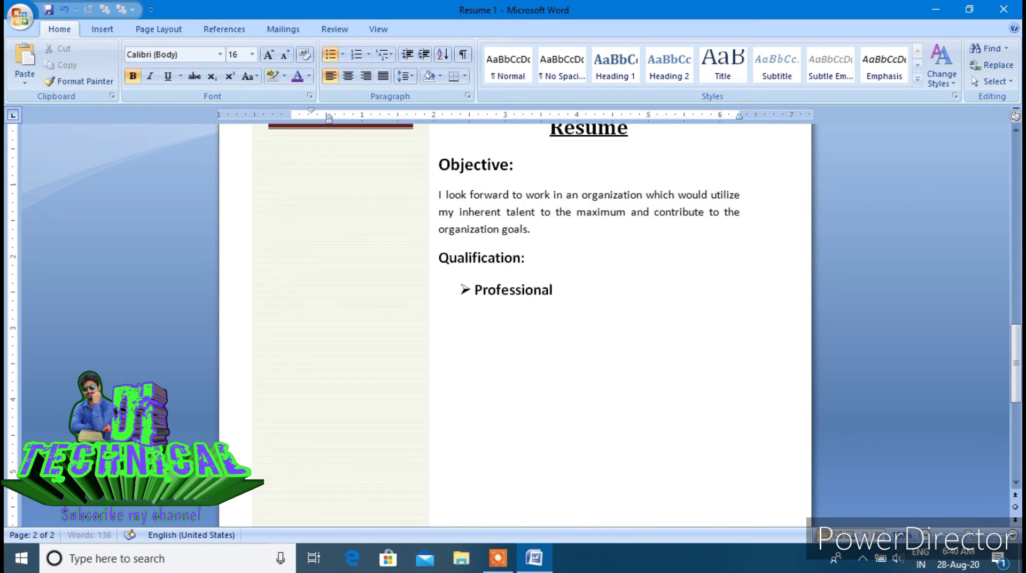
type(" Qualification")
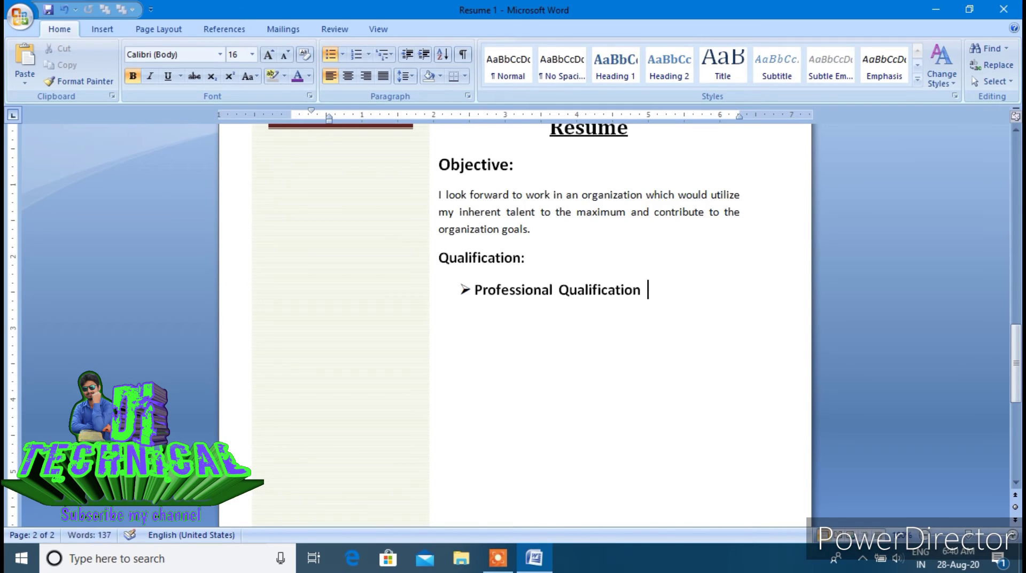
key("Return")
key("BackSpace")
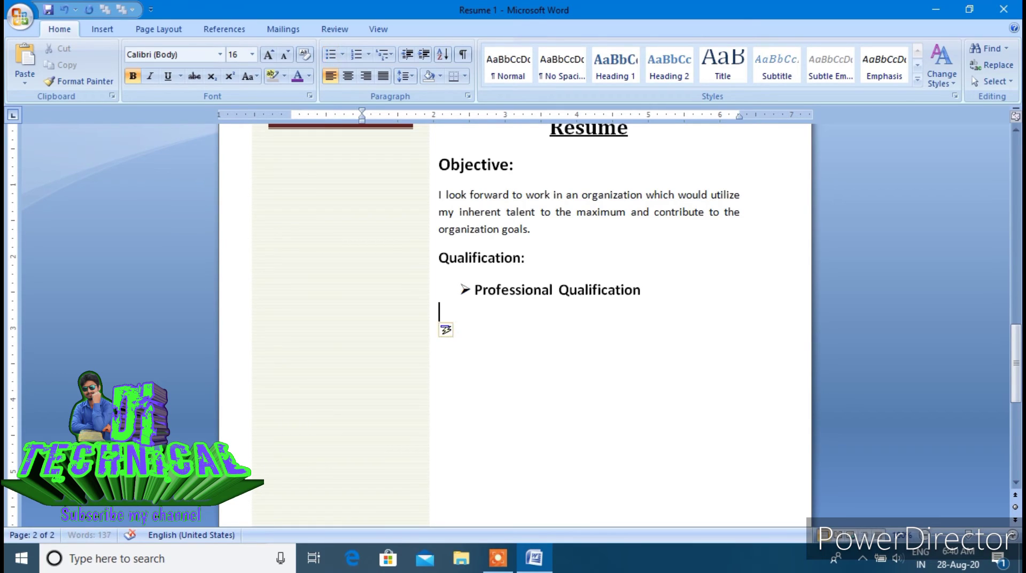
Start a 1. 2. 3. numbered list and shift item 1. left beneath the arrow bullet
key("Tab")
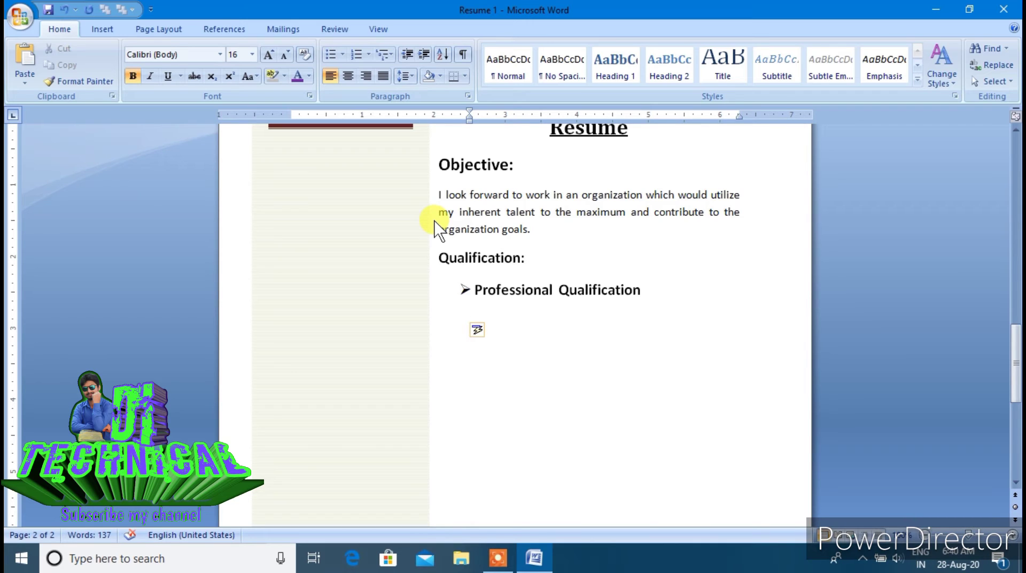
left_click(342, 54)
left_click(364, 58)
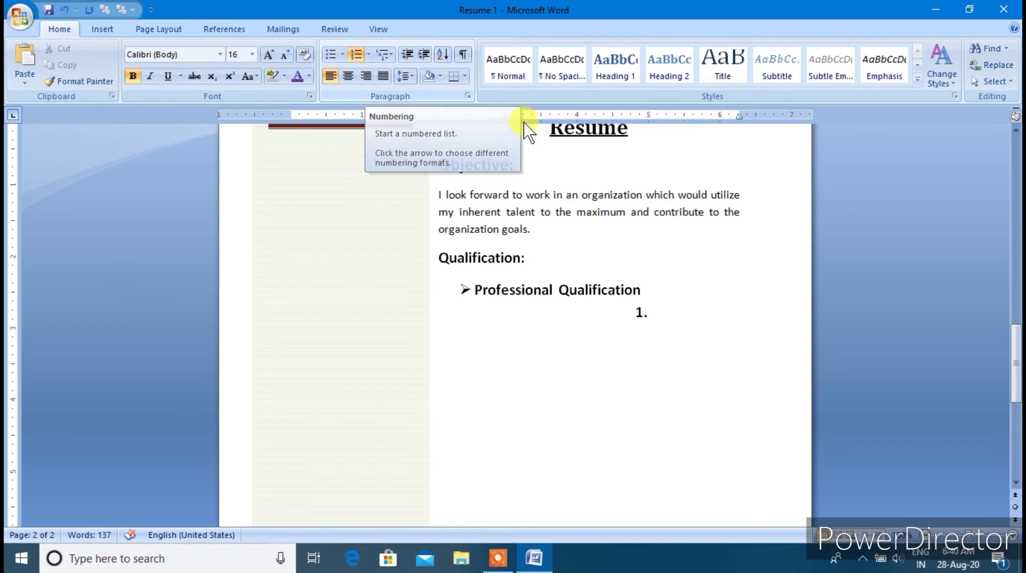
left_click(369, 54)
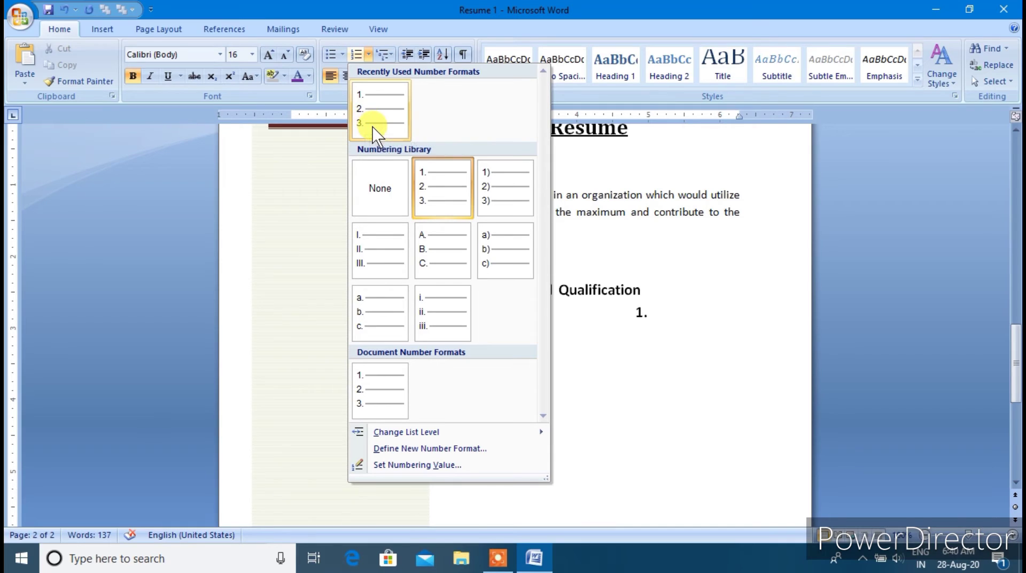
left_click(643, 314)
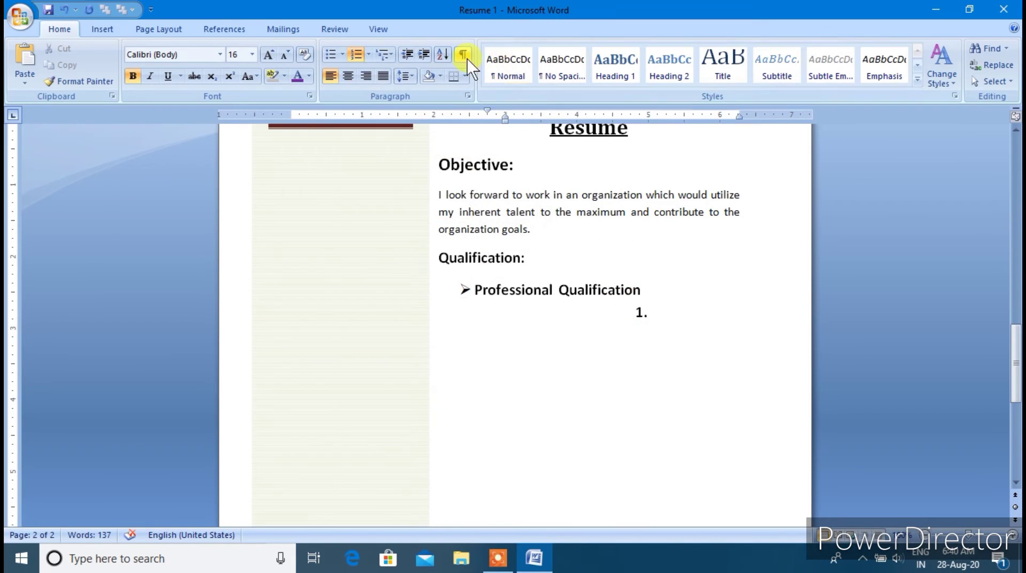
left_click(407, 53)
left_click(407, 54)
left_click(407, 54)
left_click(407, 54)
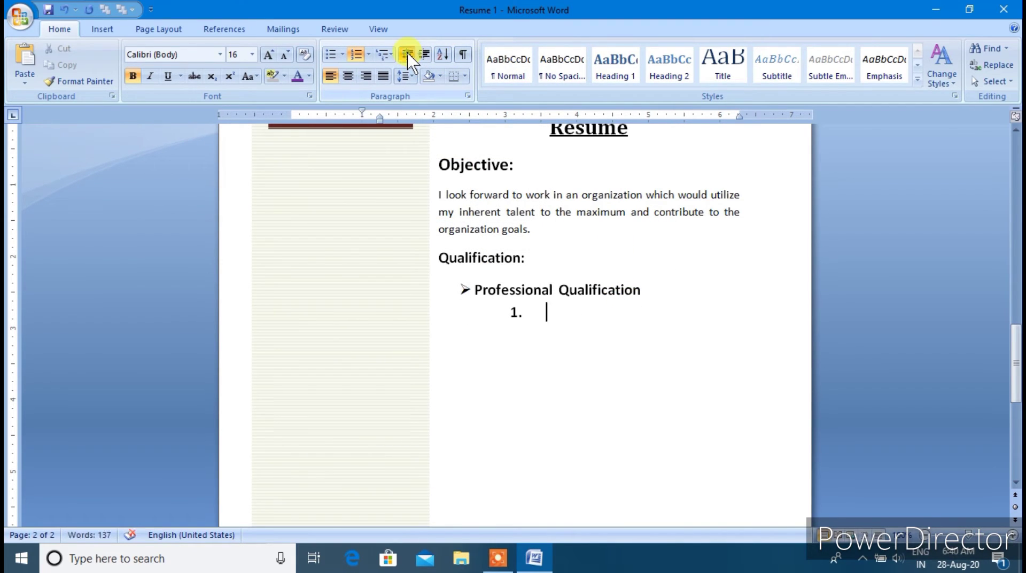
left_click(407, 53)
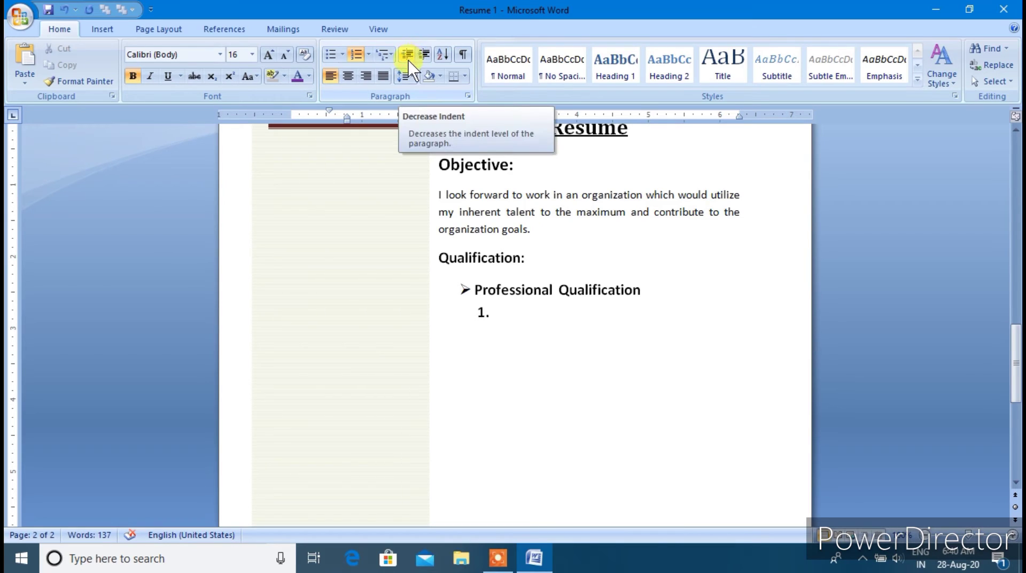
left_click(483, 312)
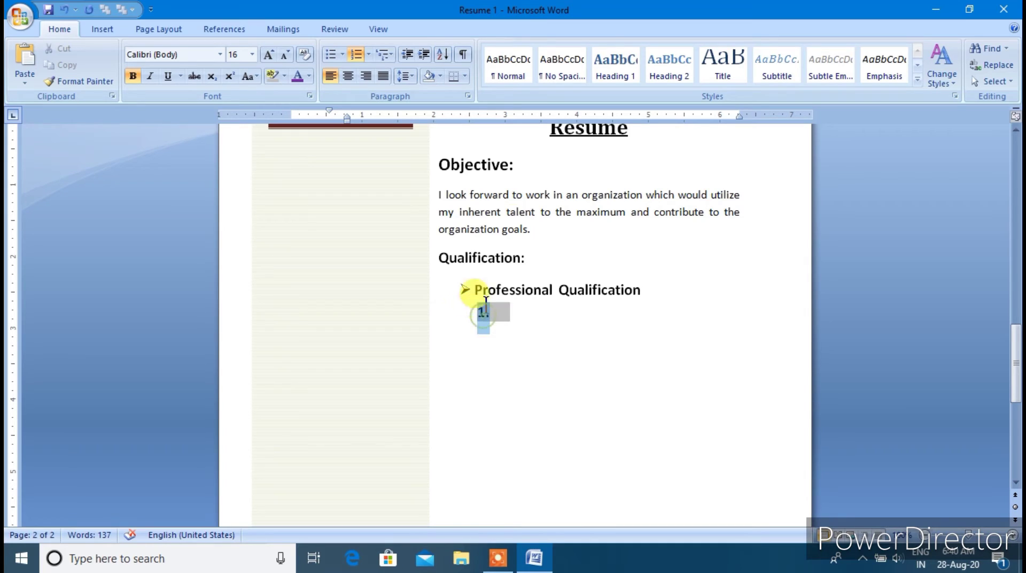
left_click(424, 54)
left_click(409, 54)
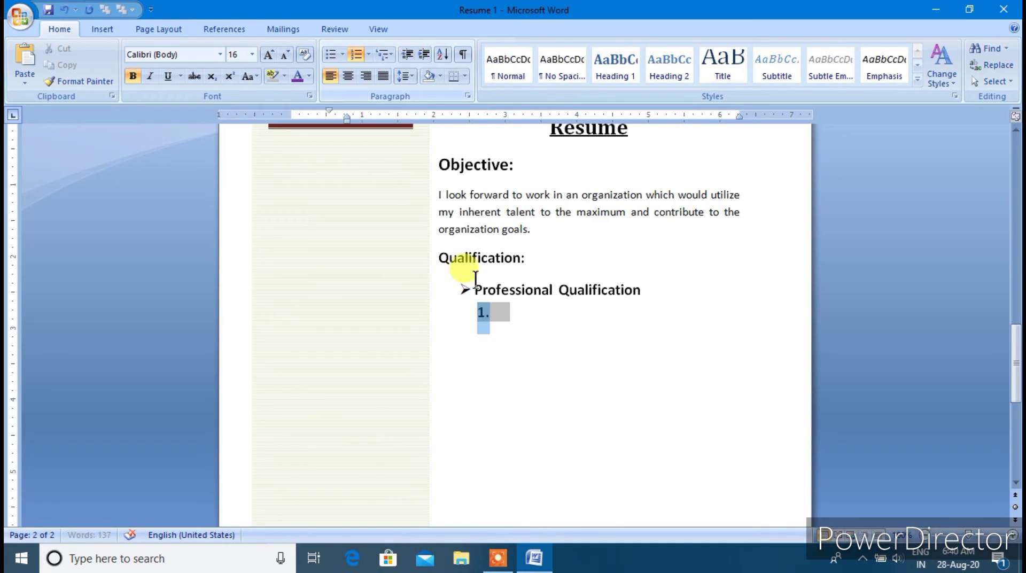
left_click(522, 311)
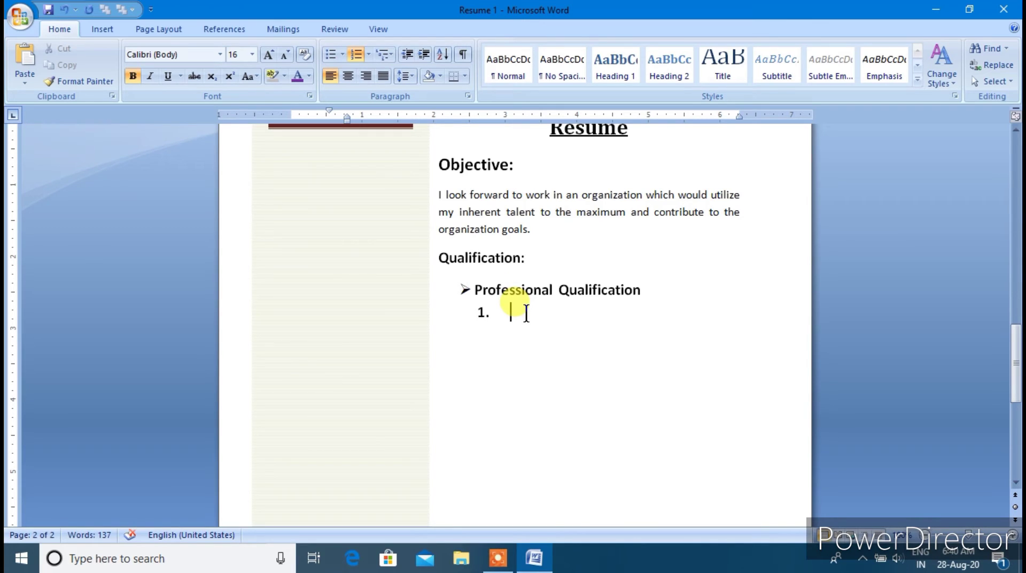
Enter items 'Diploma in Computer application', 'Tally ERP9 with GST, Payroll, TDS.' and begin 'hINDI and English'
type("Dip")
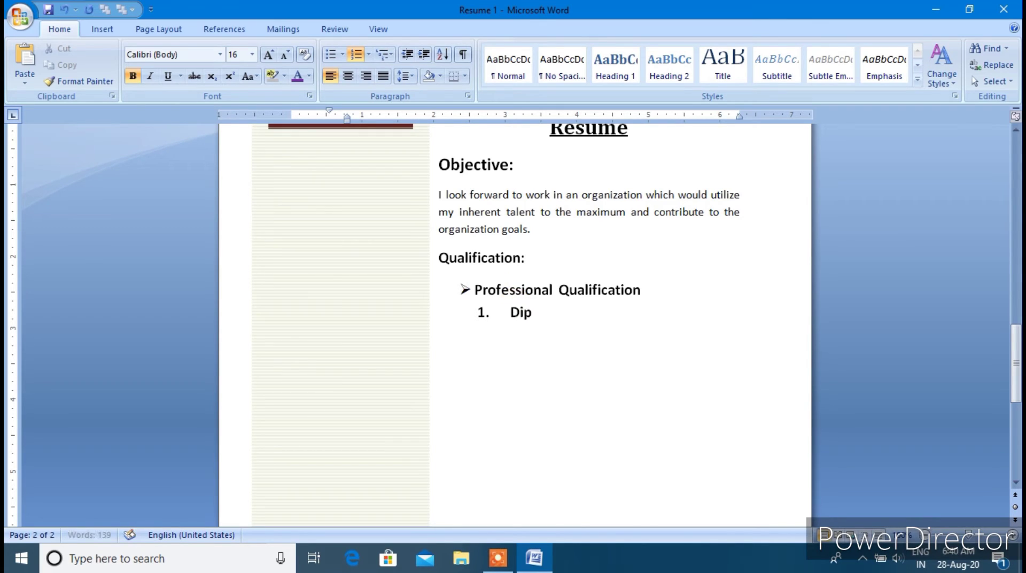
type("loma in Comput")
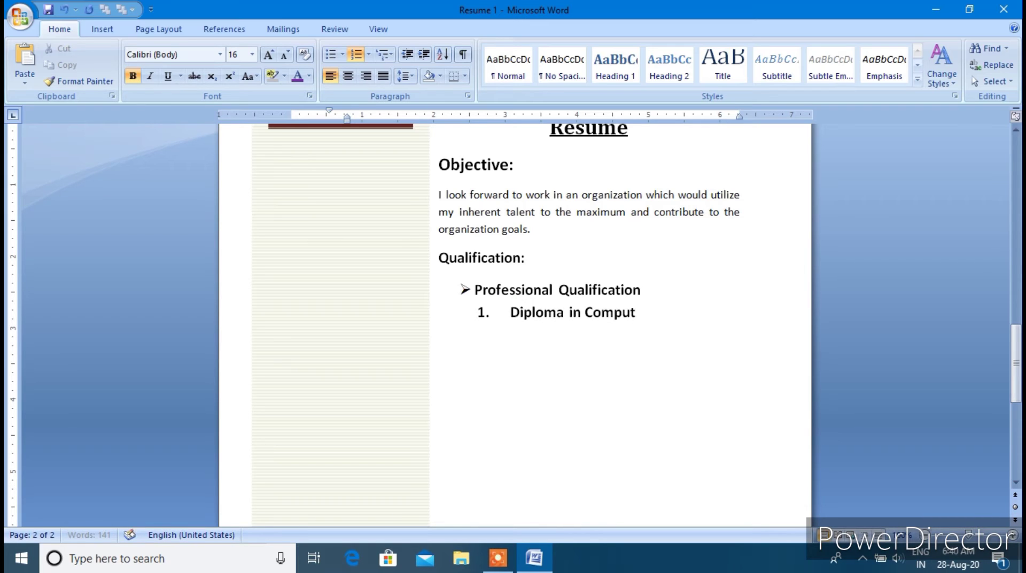
type("er application")
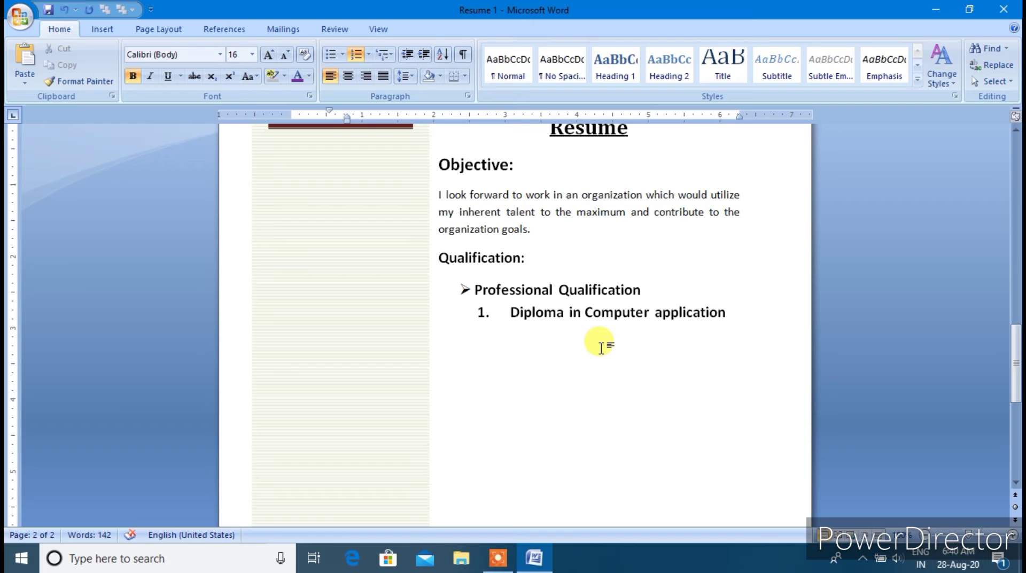
key("Return")
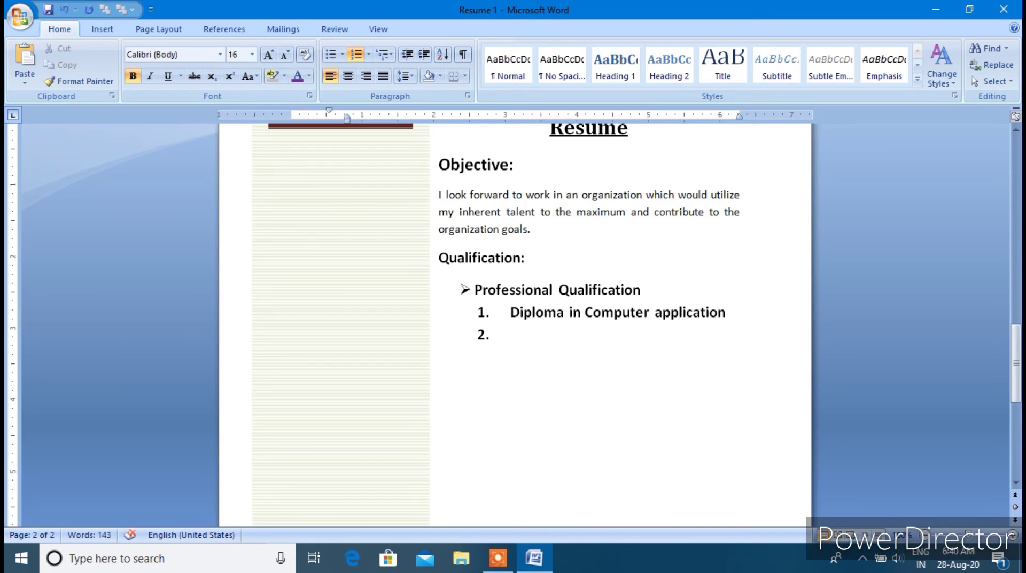
type("Tally ERP")
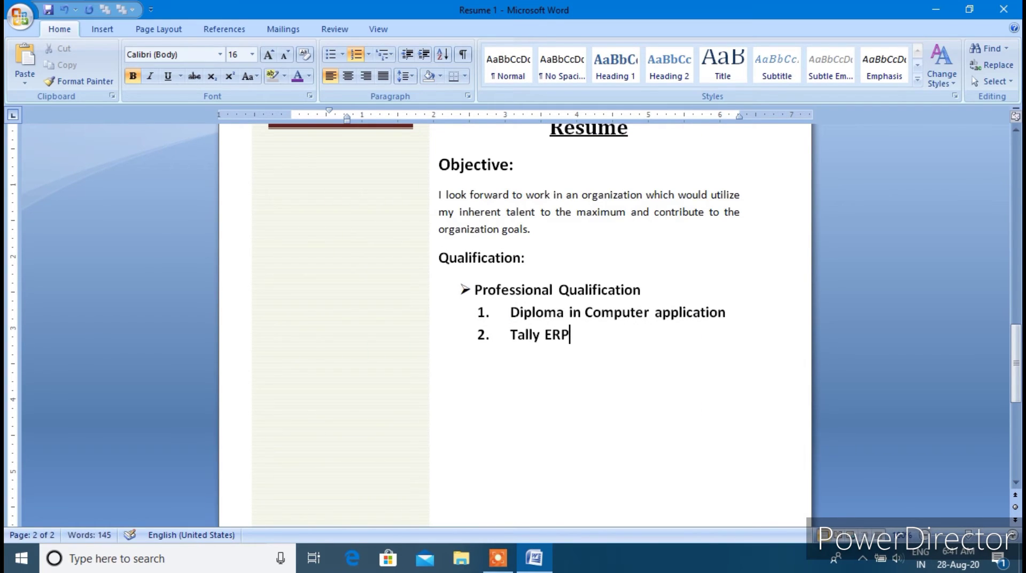
type("(")
key("BackSpace")
key("BackSpace")
type("9 wit")
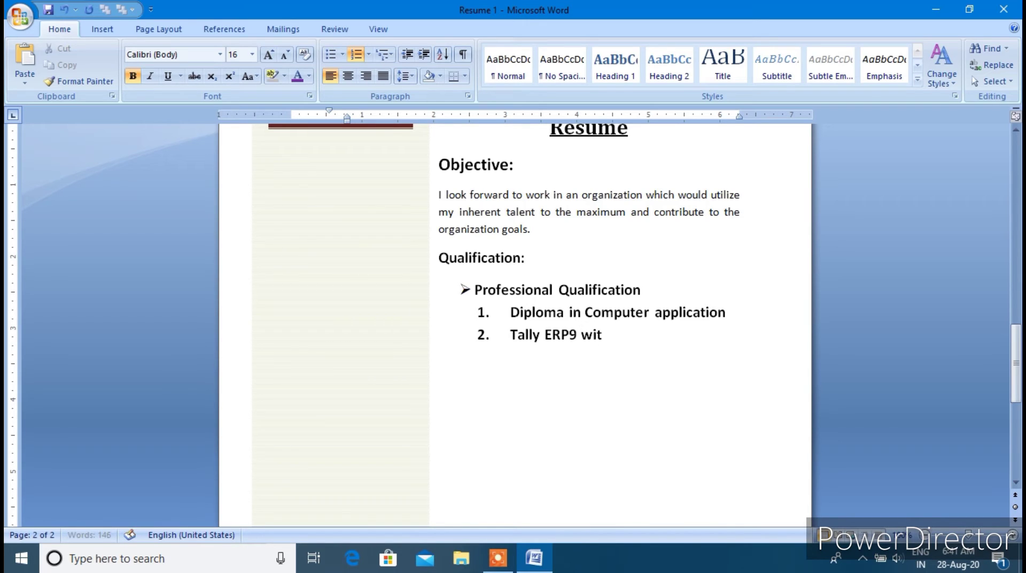
type("h GST , Payroll")
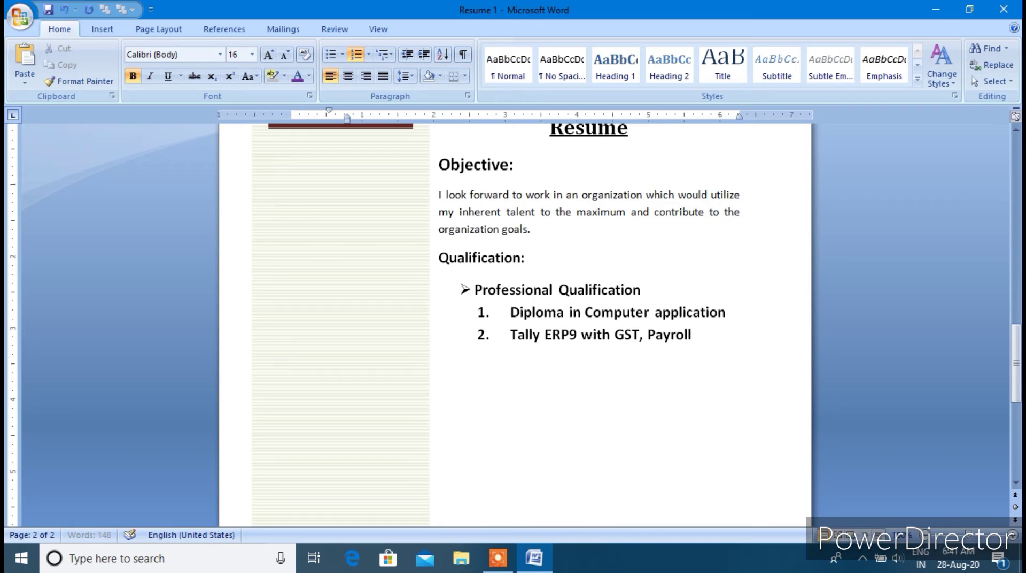
type(",")
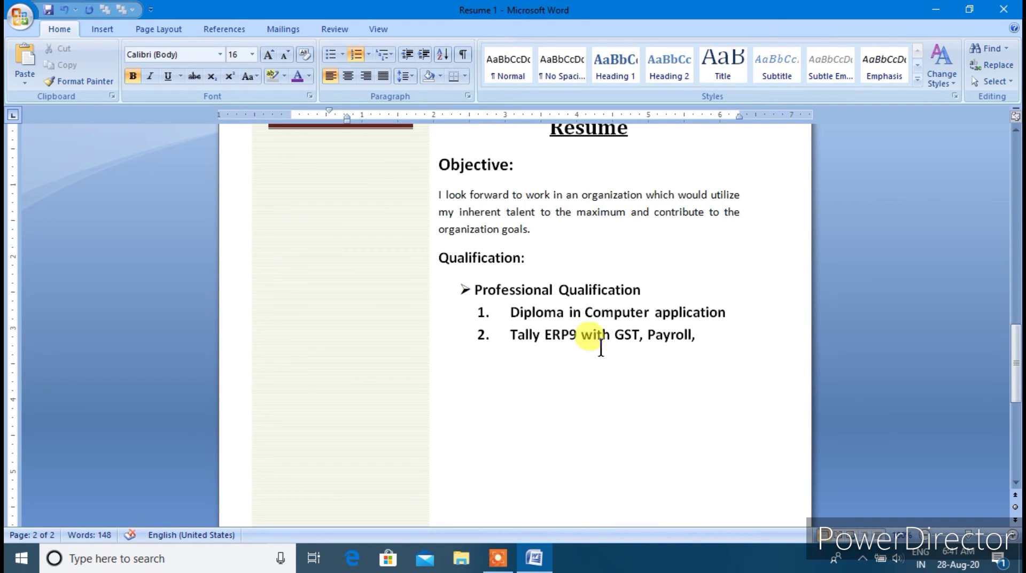
type(" TDS, TCS")
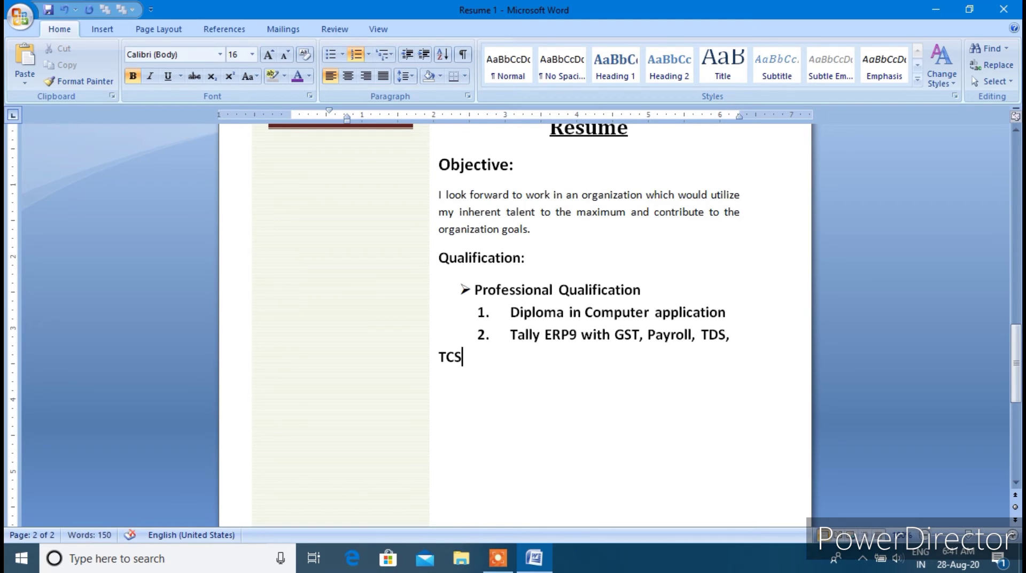
key("BackSpace")
key("BackSpace")
key("BackSpace")
key("BackSpace")
key("BackSpace")
type(".")
key("Return")
type("hIND")
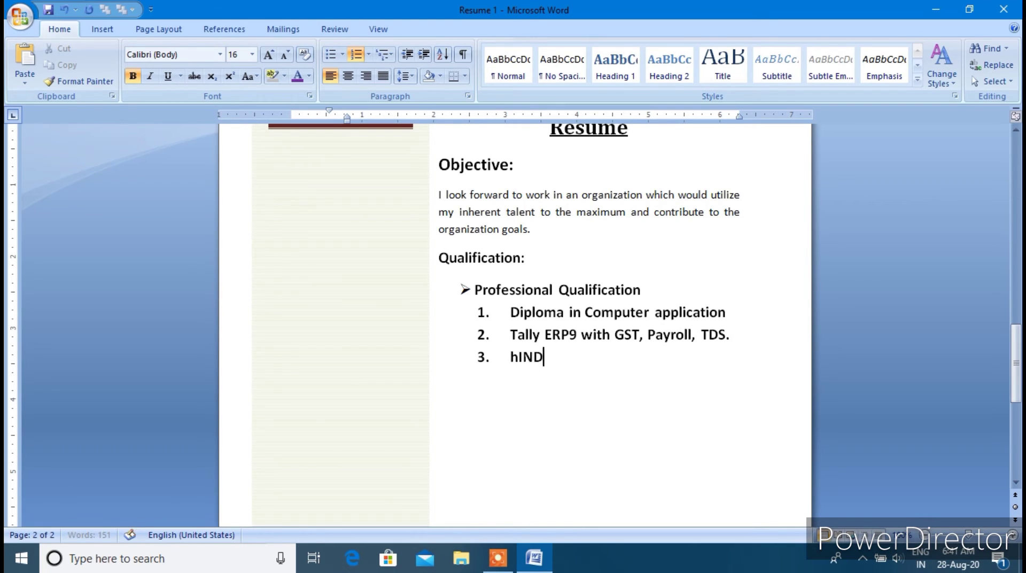
type("I and")
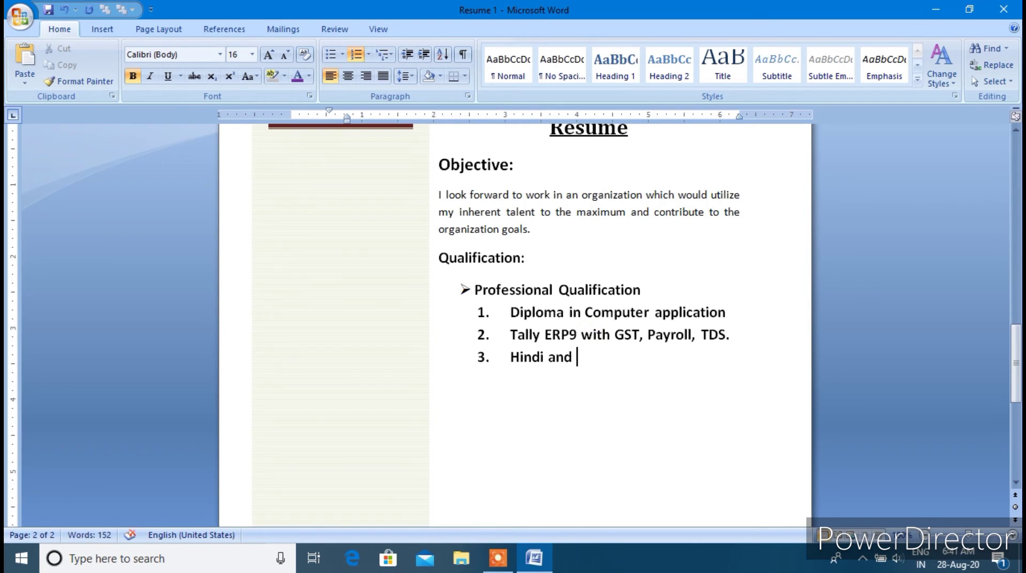
type(" Engli")
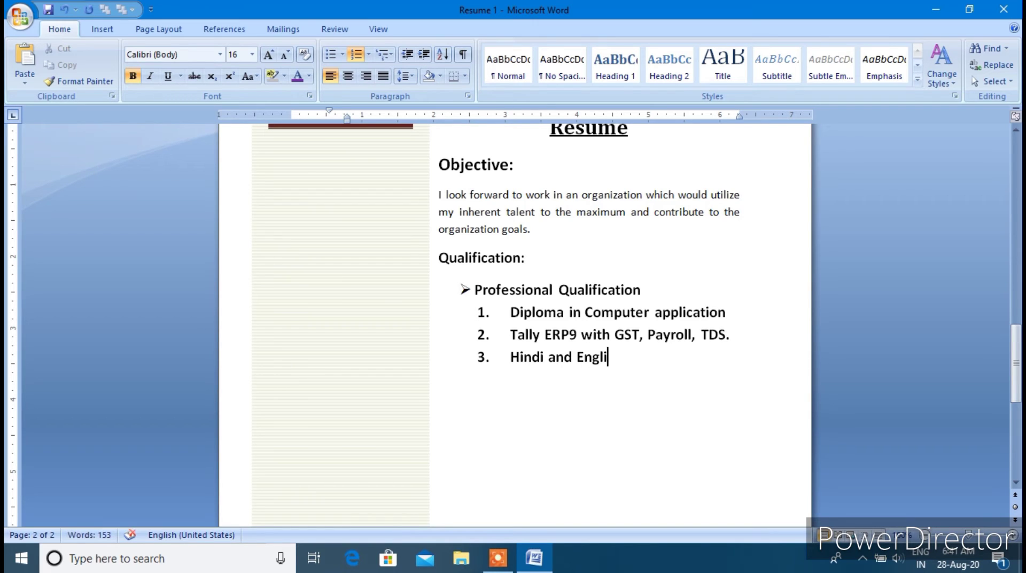
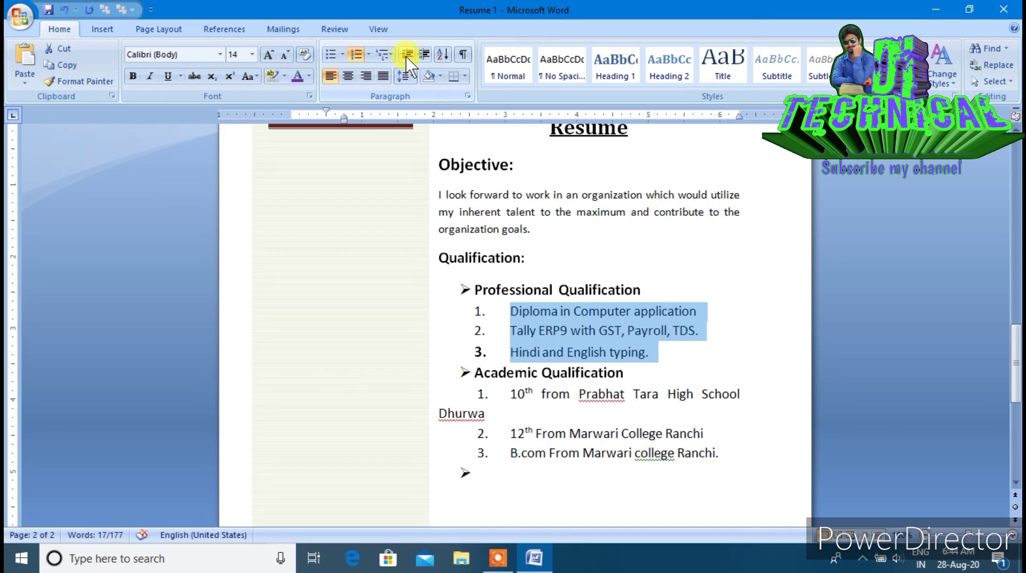
Outdent the Professional and Academic Qualification numbered items so they align under their headings
left_click(406, 56)
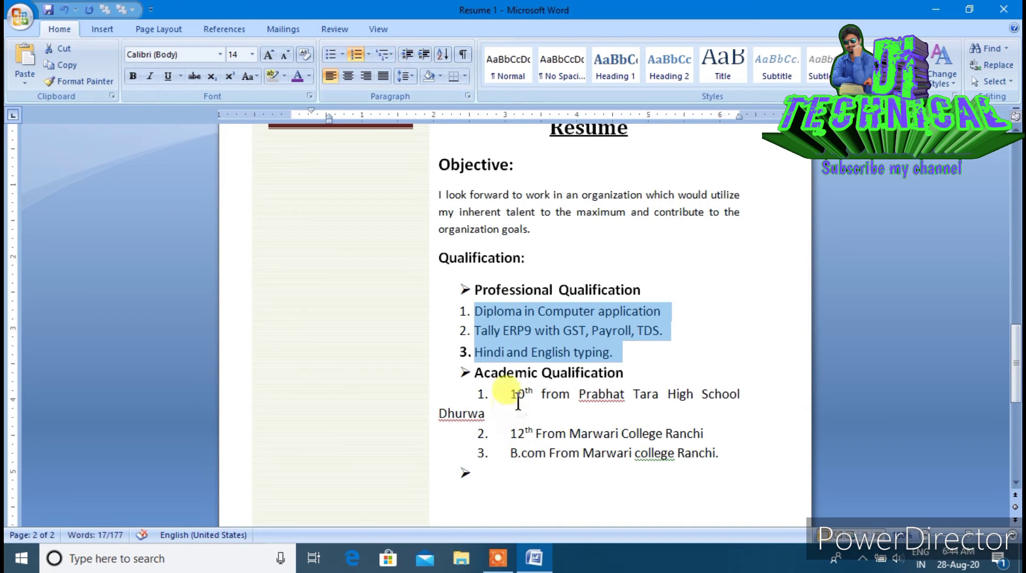
left_click_drag(512, 394, 714, 453)
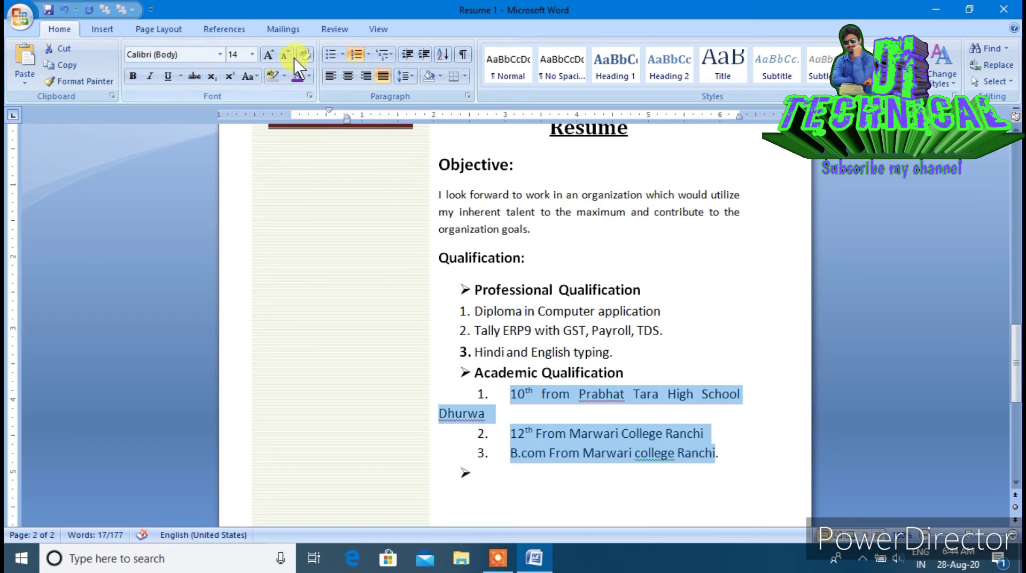
left_click(407, 56)
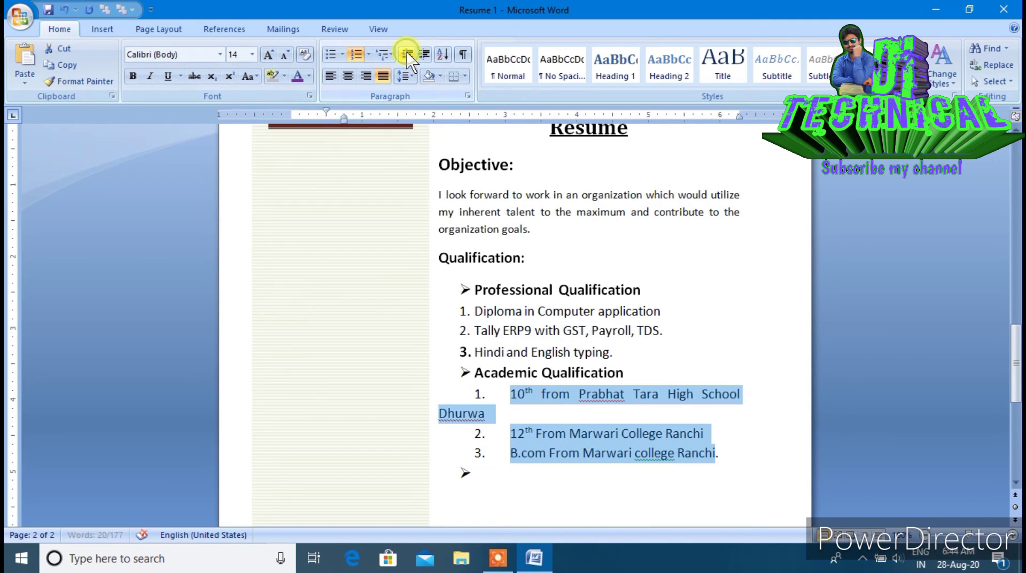
left_click(408, 56)
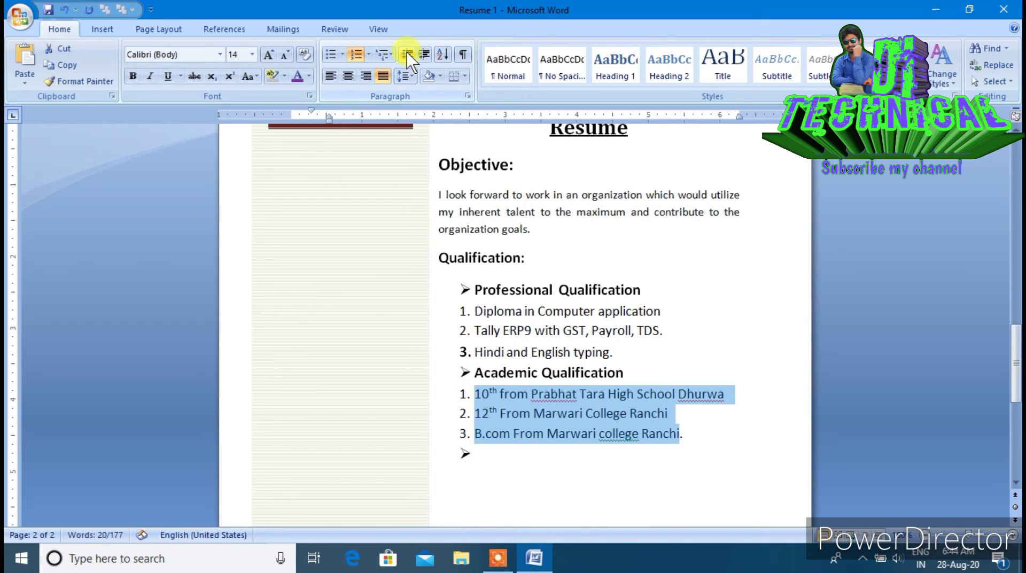
left_click(660, 452)
scroll(612, 427, "down", 3)
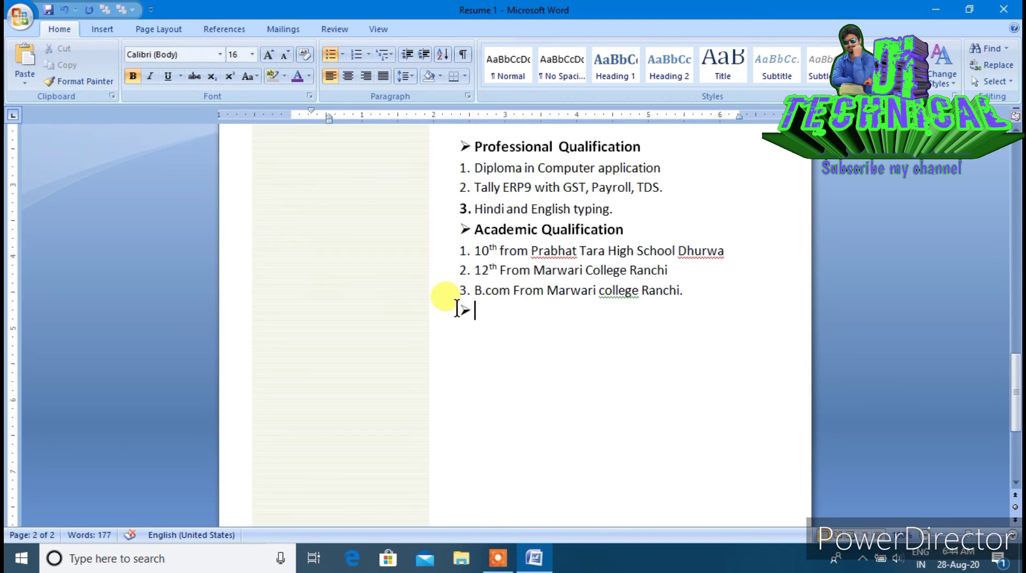
Type the 'Experience:' heading and start an unbulleted line below it
type("Experience")
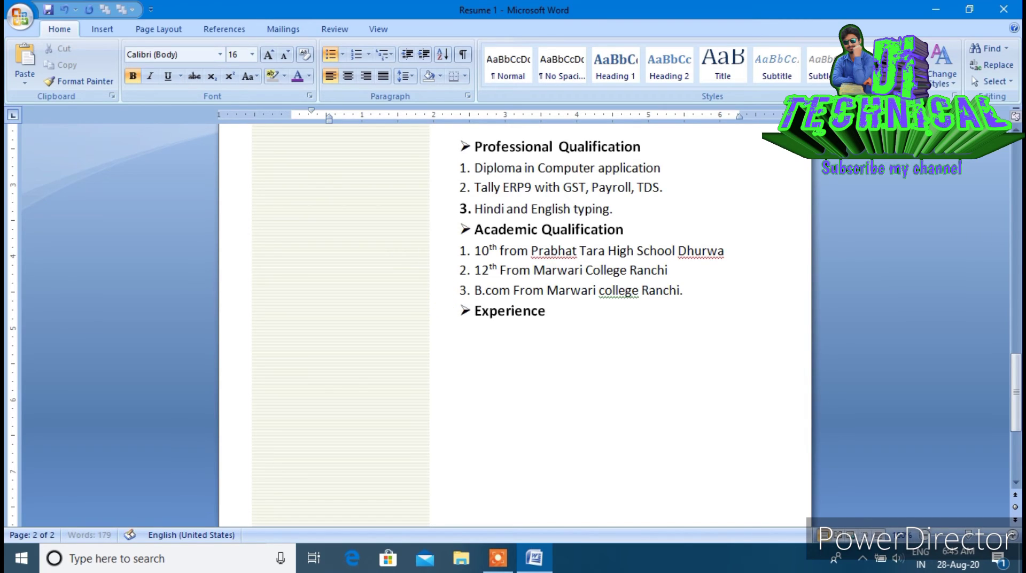
key("BackSpace")
type(":")
key("Return")
key("BackSpace")
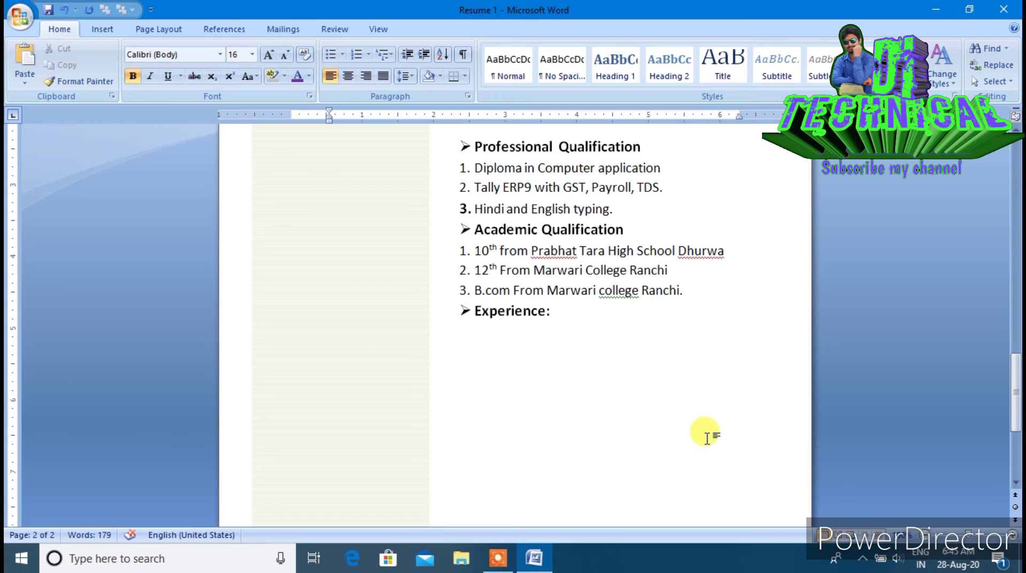
Enter 'Marketing Line And Management', fixing 'Manegement' from the spelling suggestions, and select the line
type("Ma")
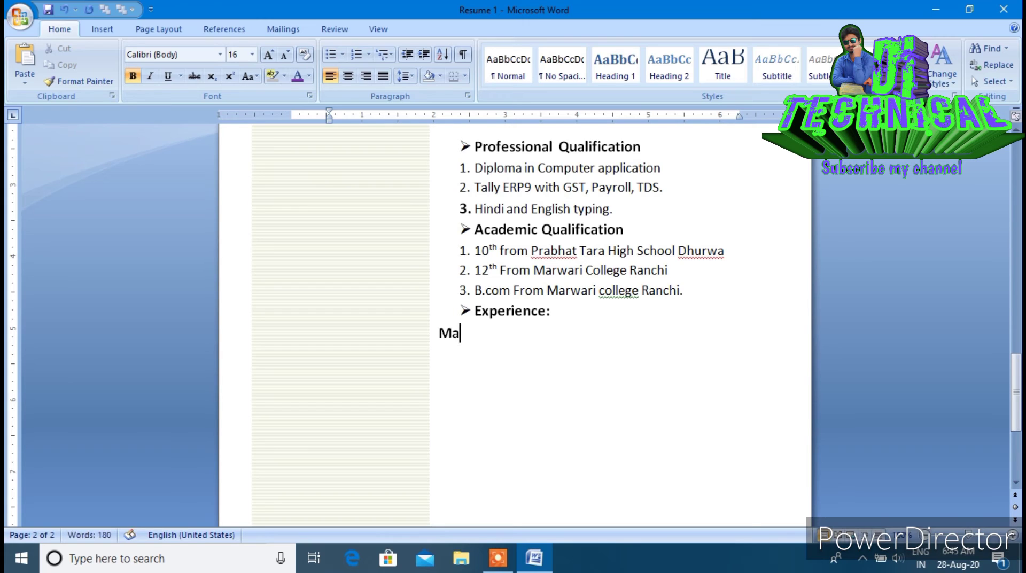
type("rketing Line")
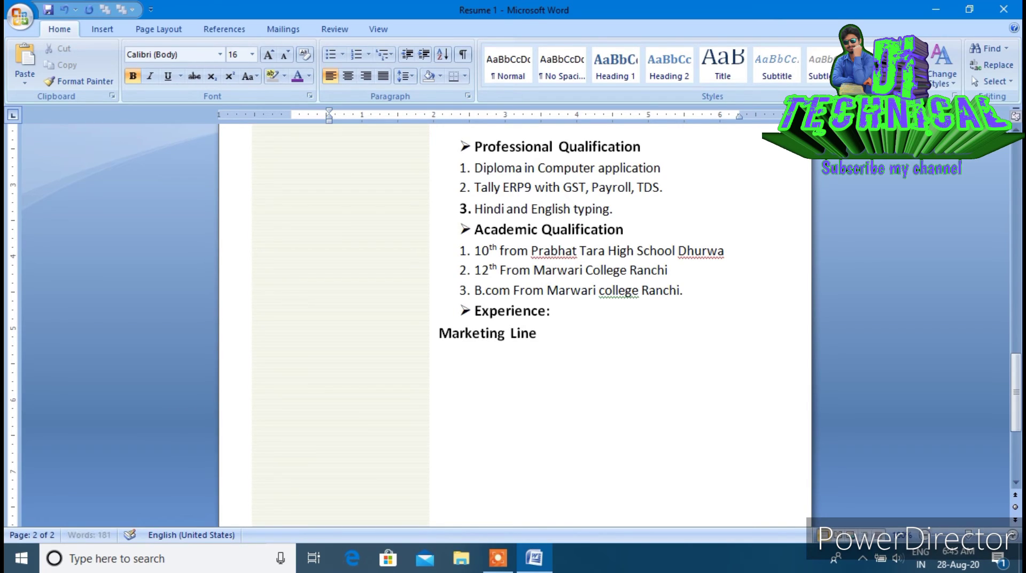
type(" And Am")
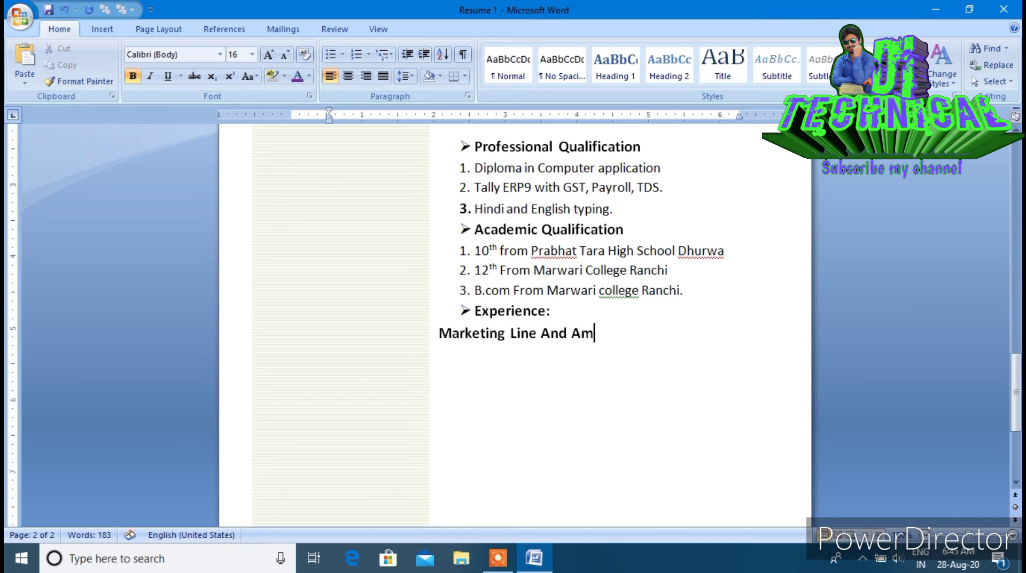
key("BackSpace")
key("BackSpace")
type("Manegement")
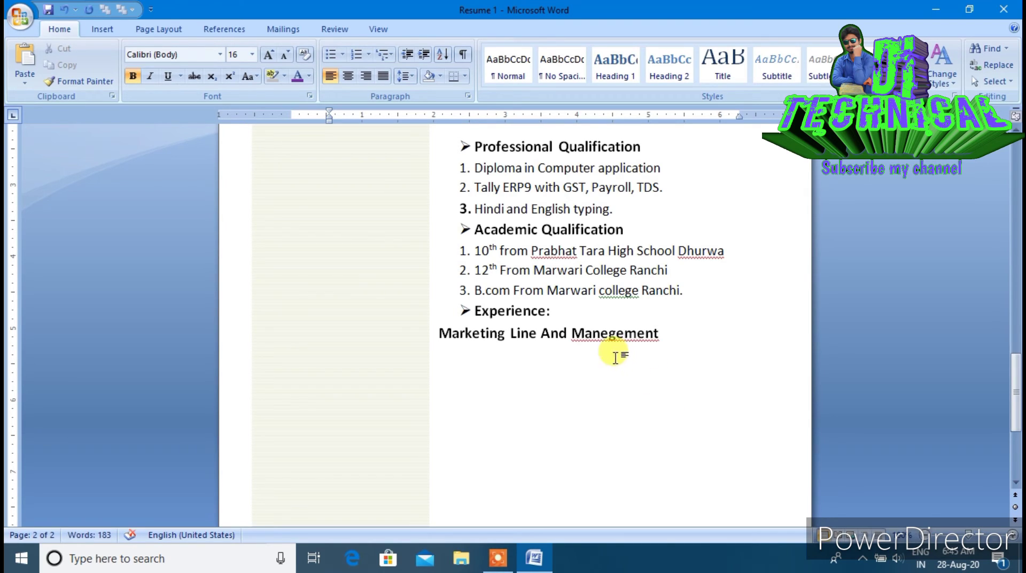
left_click(610, 334)
right_click(611, 340)
left_click(690, 147)
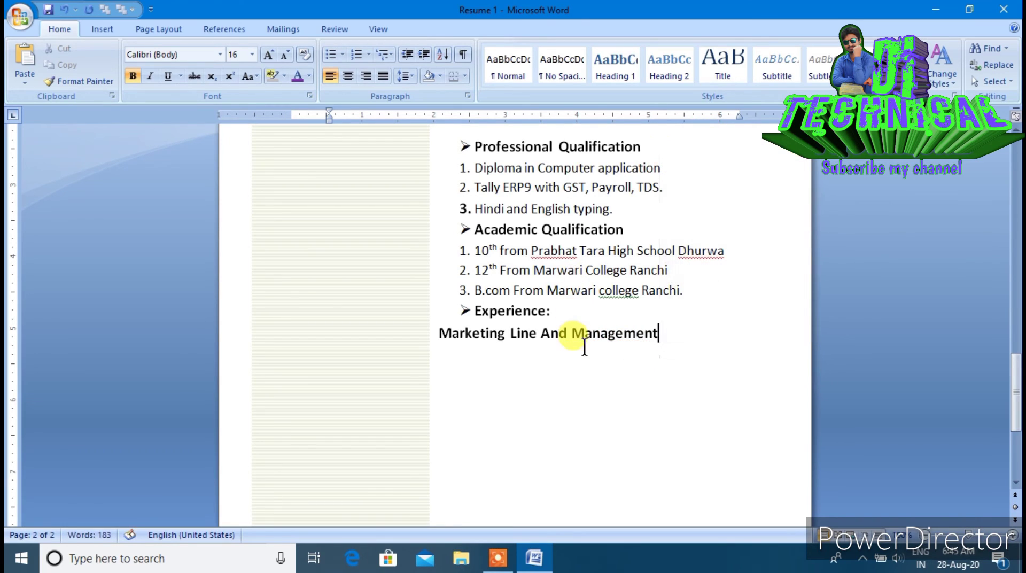
left_click_drag(437, 336, 726, 368)
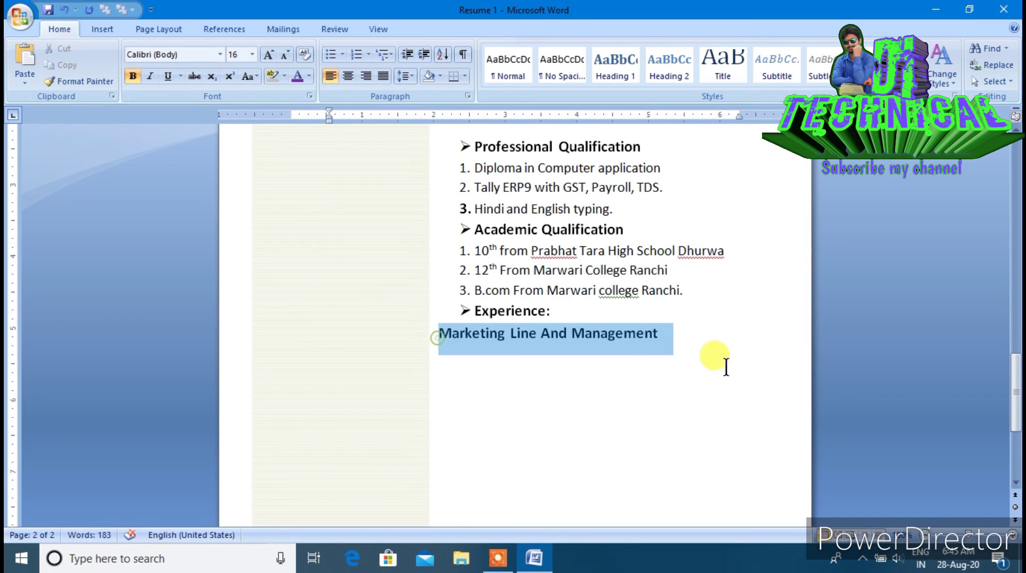
Make 'Marketing Line And Management' 14 pt, not bold, indented under Experience:, then add an unindented line
left_click(281, 56)
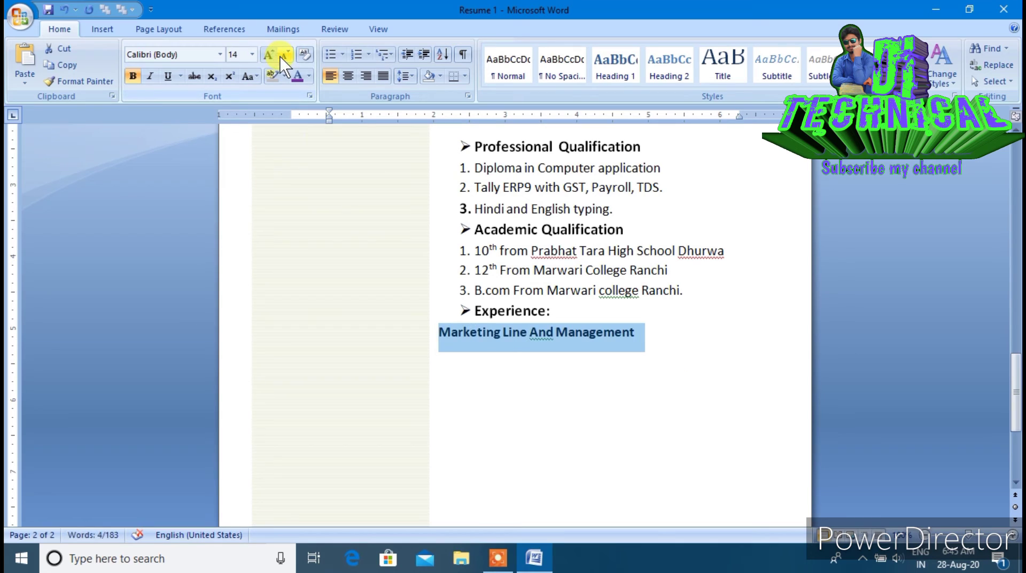
left_click(415, 59)
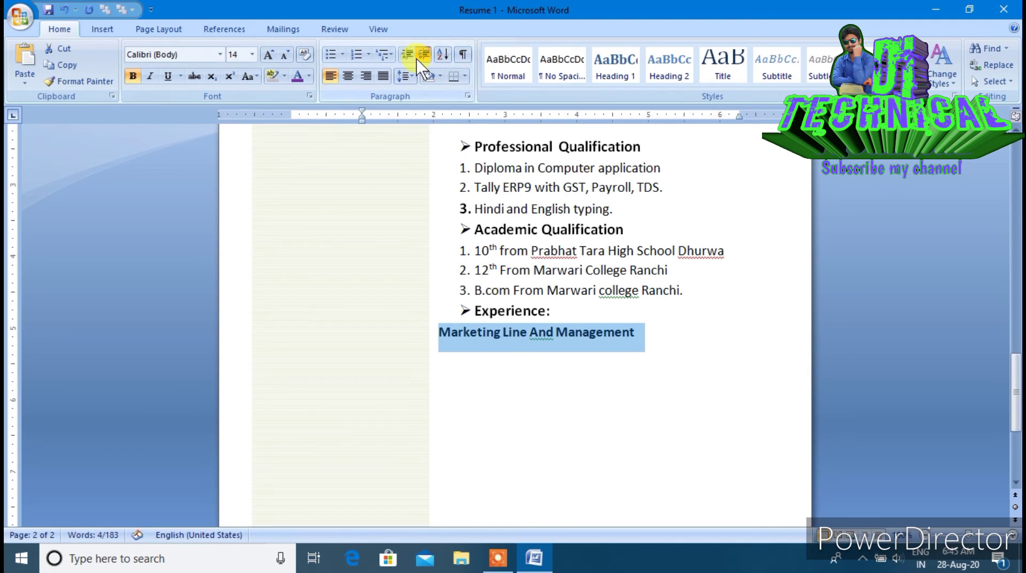
left_click(417, 59)
left_click(416, 59)
left_click(417, 59)
left_click(417, 59)
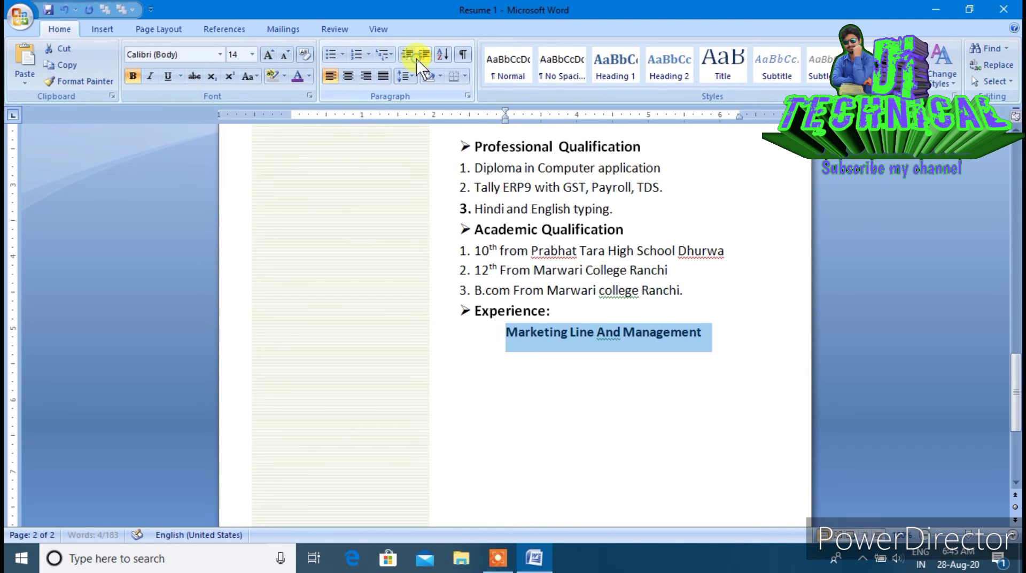
left_click(134, 75)
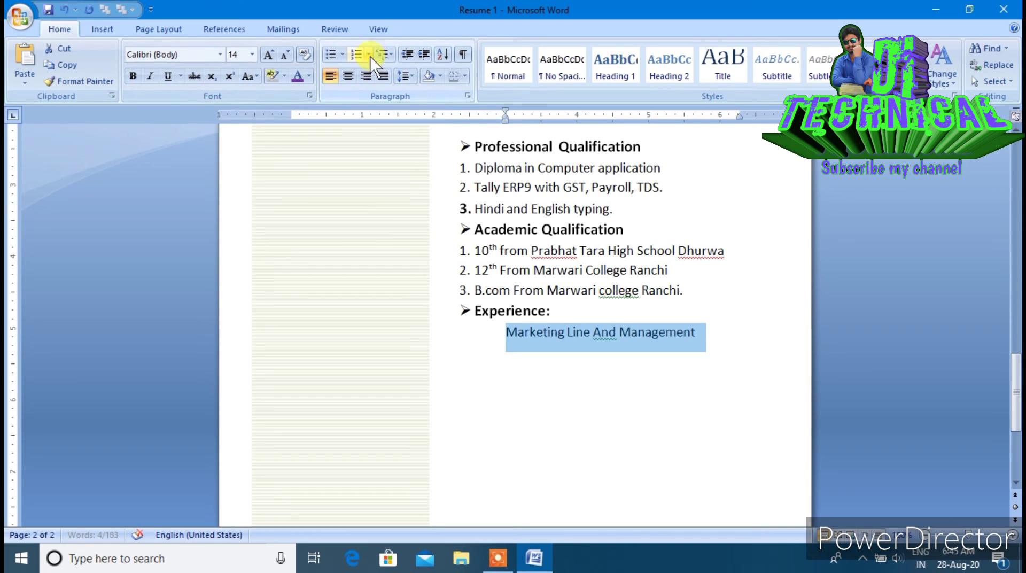
left_click(409, 59)
left_click(429, 62)
left_click(717, 357)
key("Return")
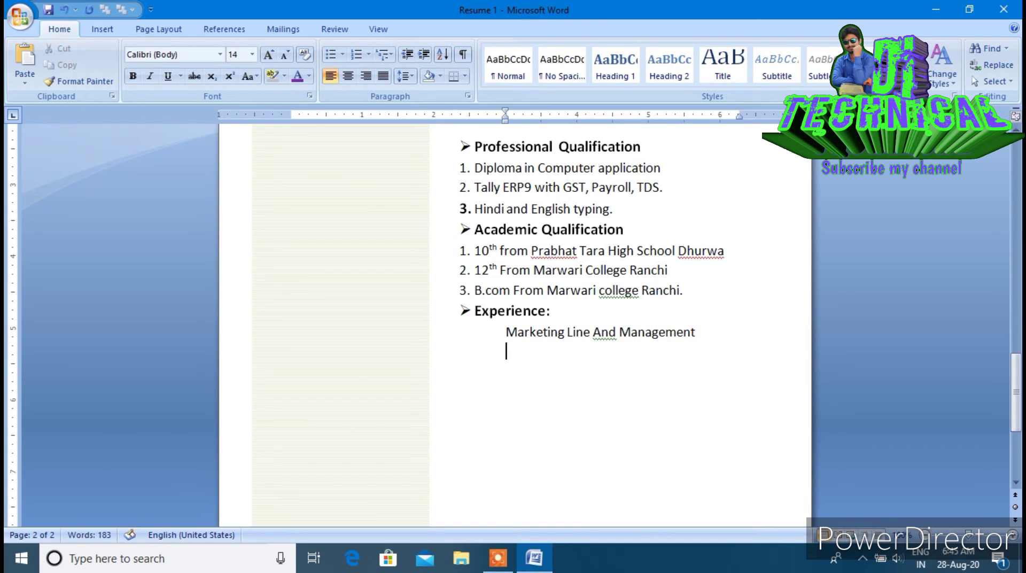
key("Return")
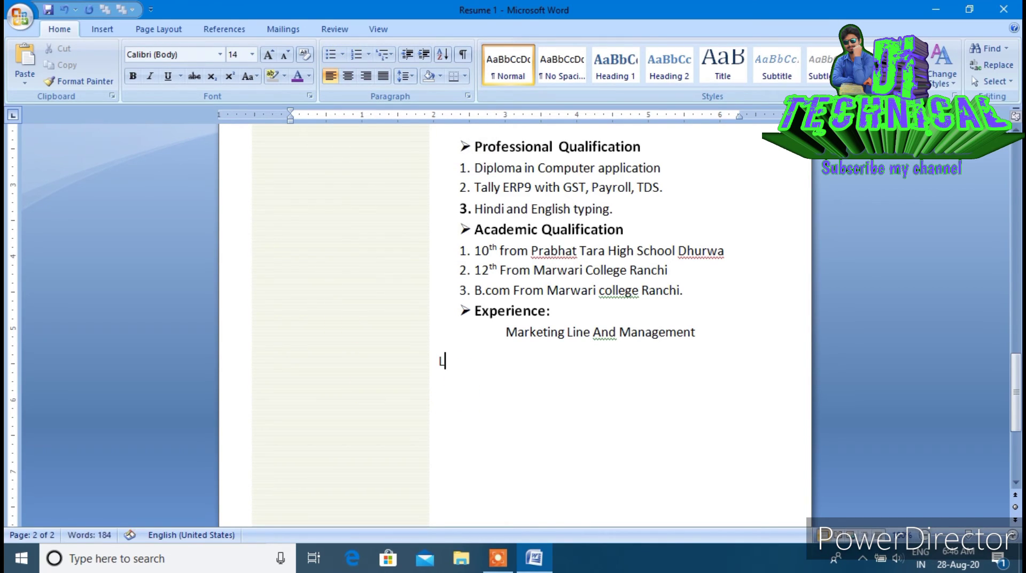
Add the 'Language Known:' heading with a round-bulleted line beneath it
type("Language Know")
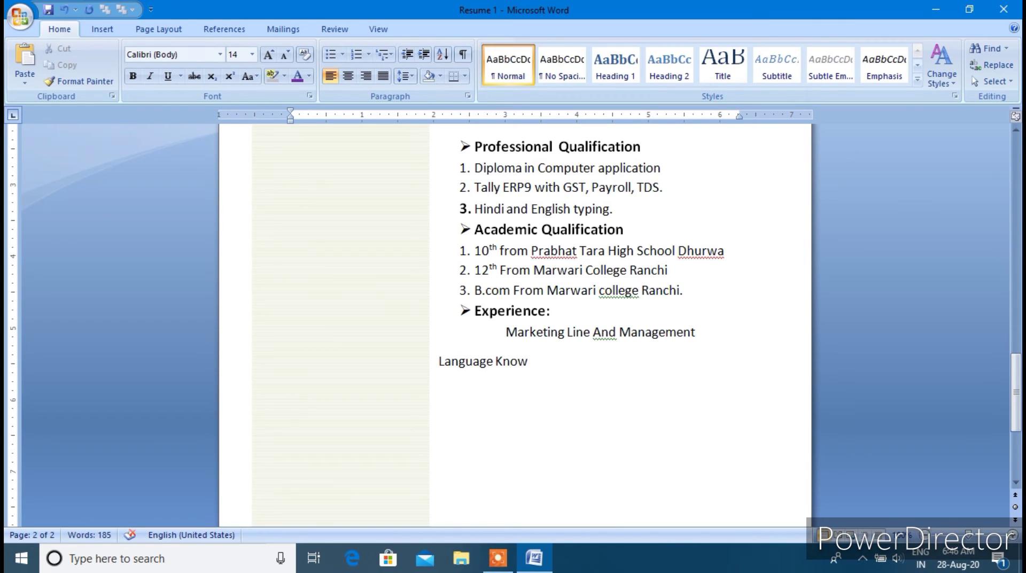
type("n")
key("BackSpace")
type(":")
key("Return")
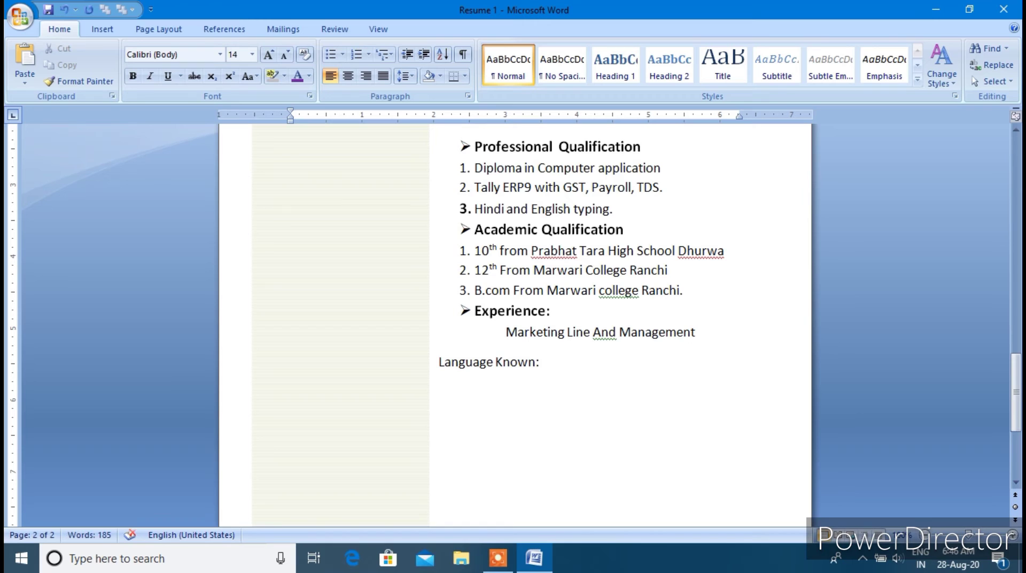
left_click(343, 53)
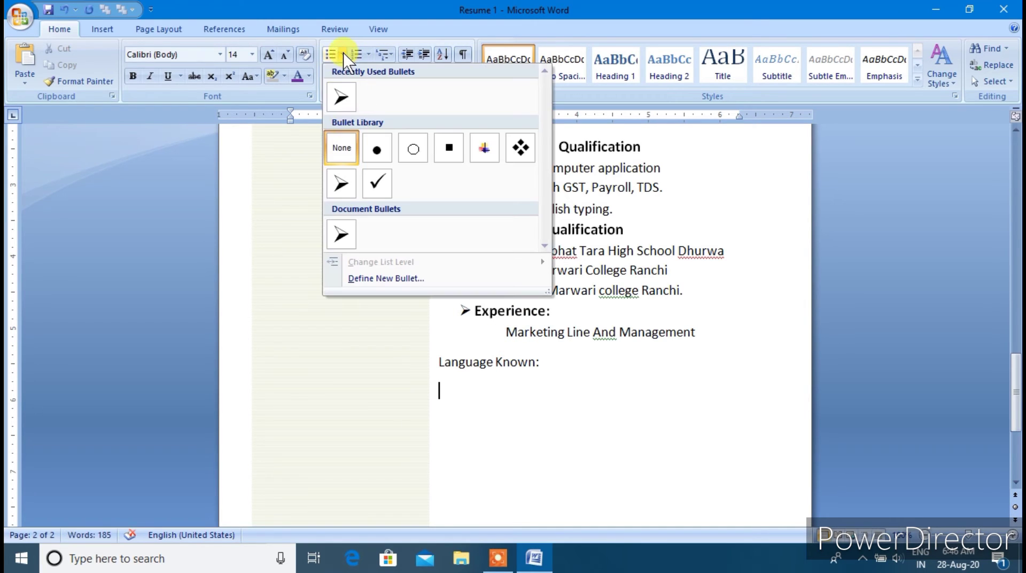
left_click(376, 147)
Bullet Hindi, English and Bhojpuri, then type the 'Activities' heading on a plain line
type("Hindi")
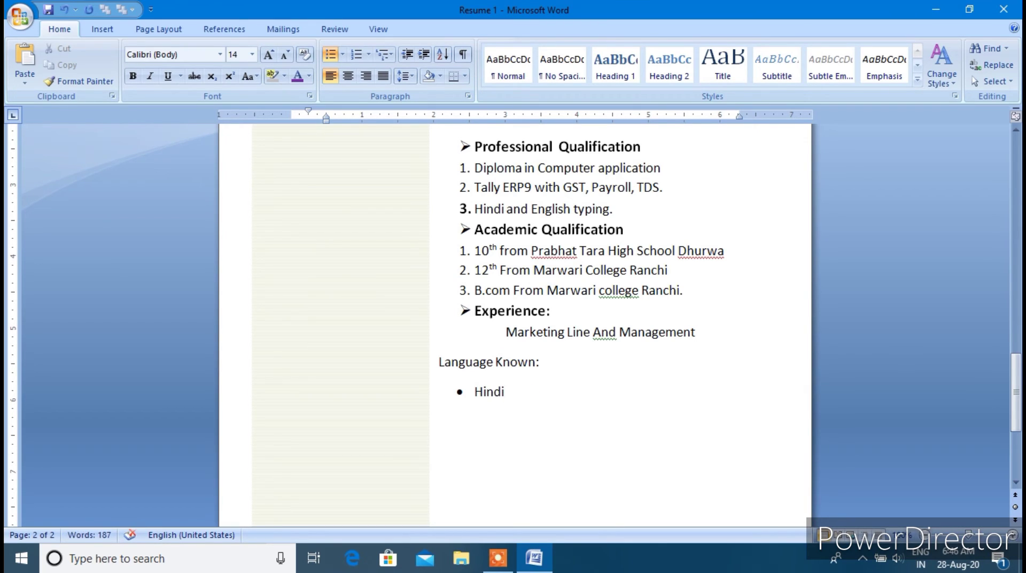
key("Return")
type("English")
key("Return")
type("Phoj")
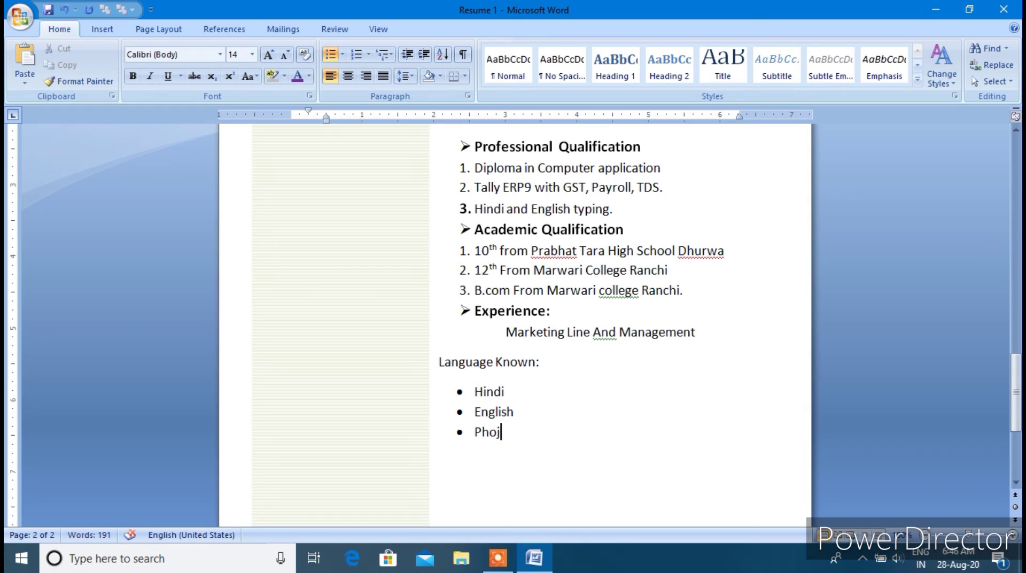
type("puri")
key("BackSpace")
key("BackSpace")
key("BackSpace")
key("BackSpace")
key("BackSpace")
key("BackSpace")
key("BackSpace")
key("BackSpace")
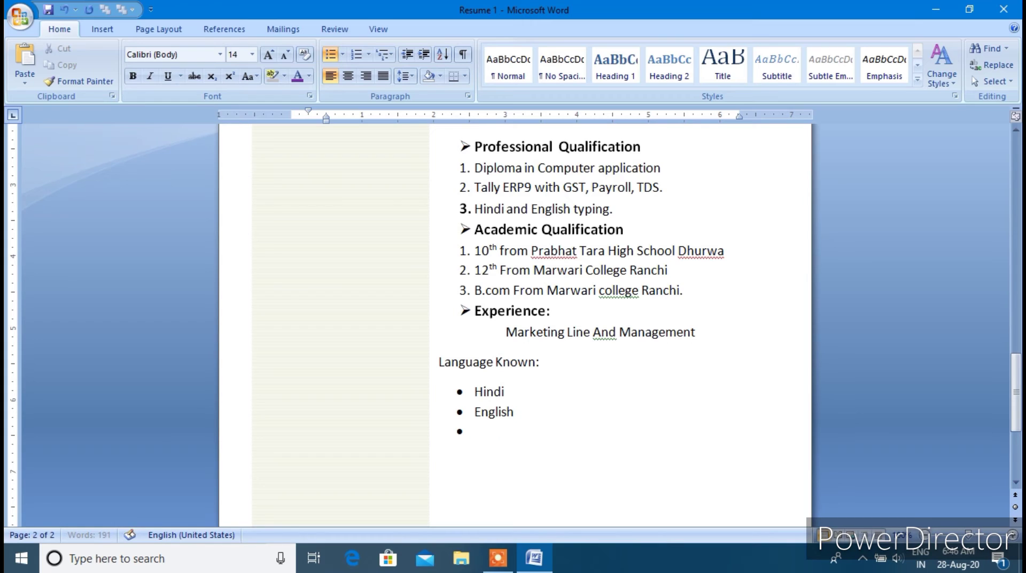
type("Bhojpuri")
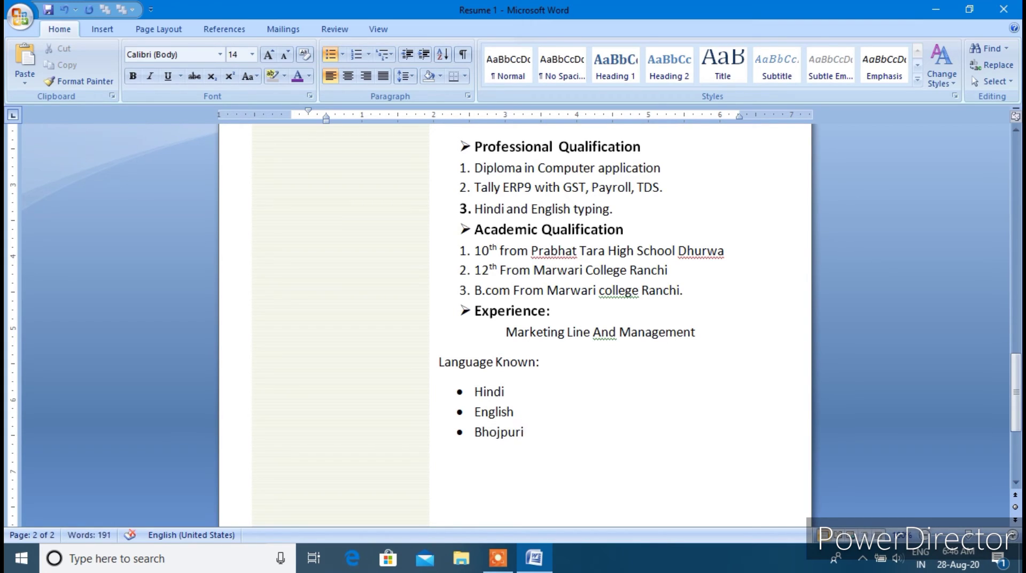
key("Return")
key("Return")
type("Activities")
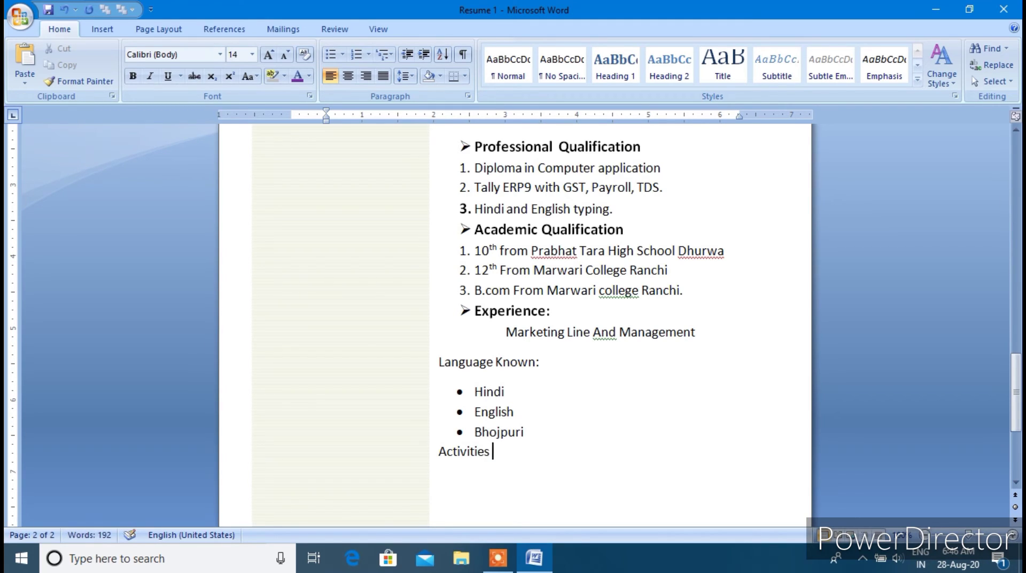
Finish the 'Activities:' heading and bullet 'Winner of 1st prize in singing class 12th'
key("BackSpace")
type(":")
key("Return")
left_click(330, 54)
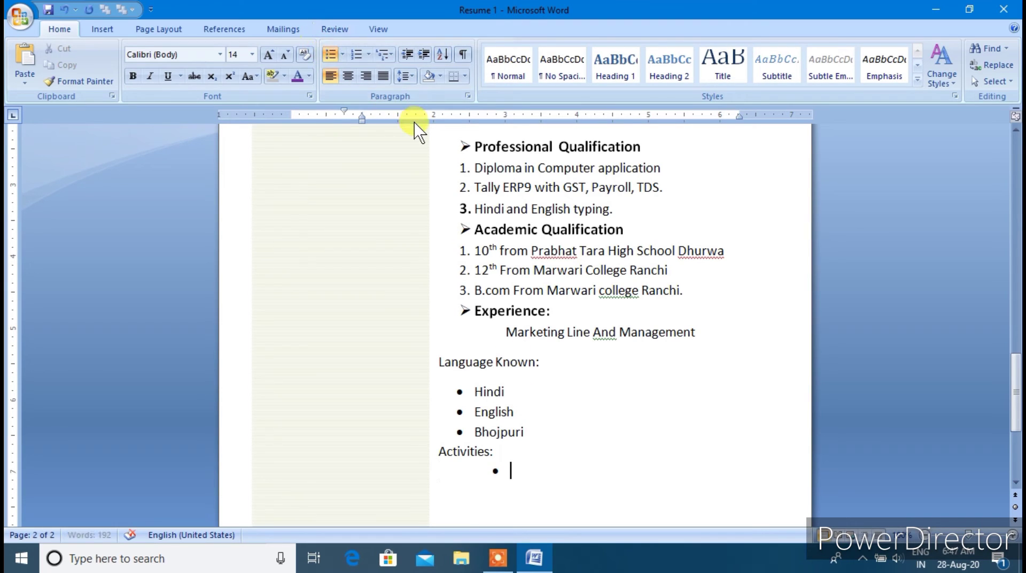
key("shift+Tab")
key("Tab")
type("Winner ")
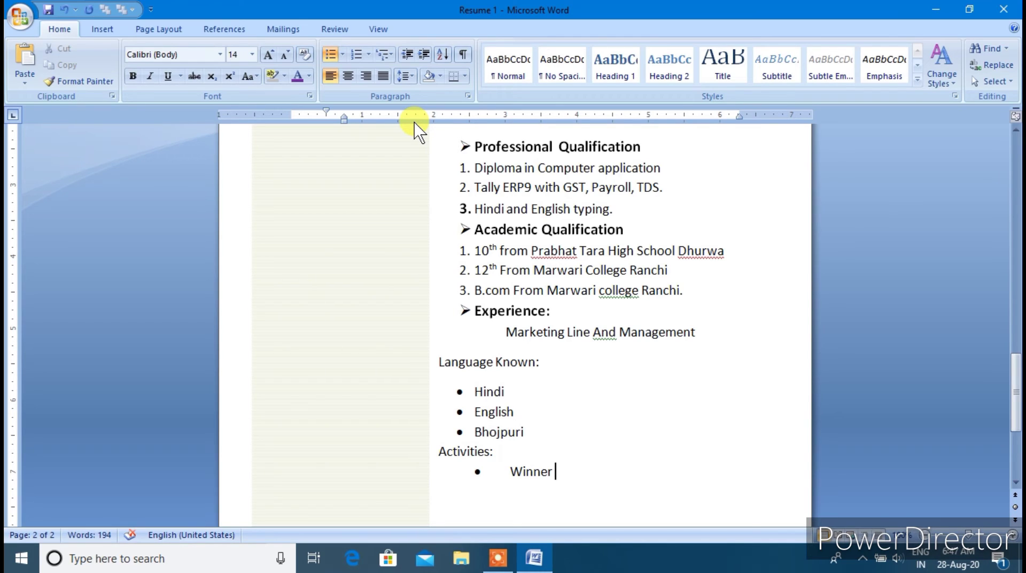
type("of 1st prize in si")
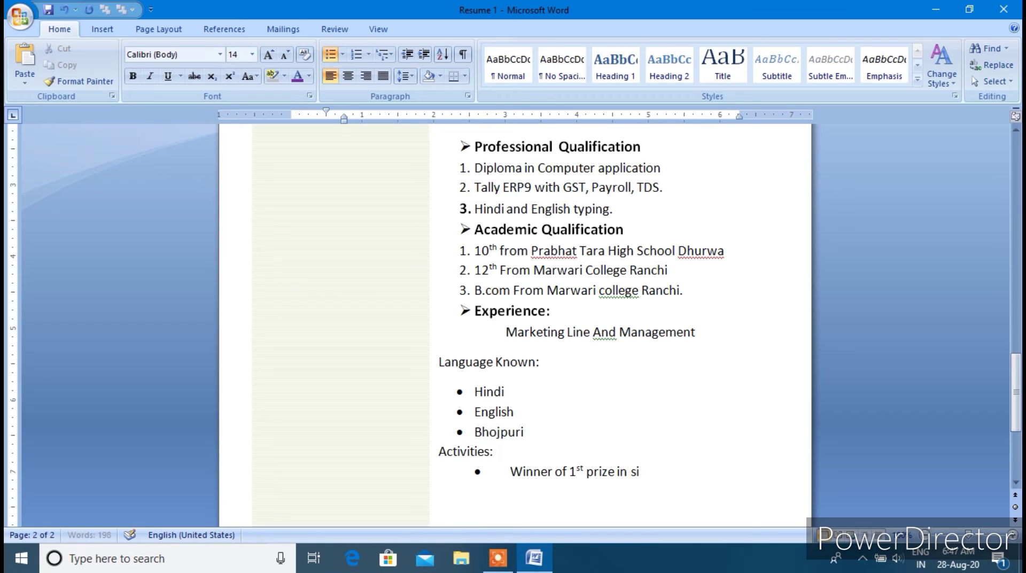
type("nging class")
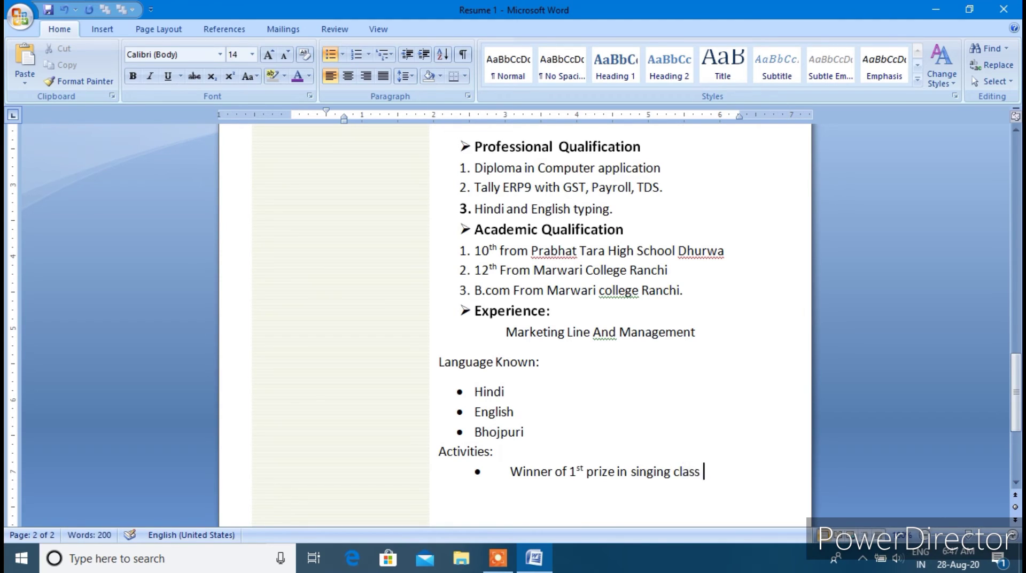
type(" 12th")
Add a second bullet for the 2nd prize in Dance, class B.com, and end the list
key("Return")
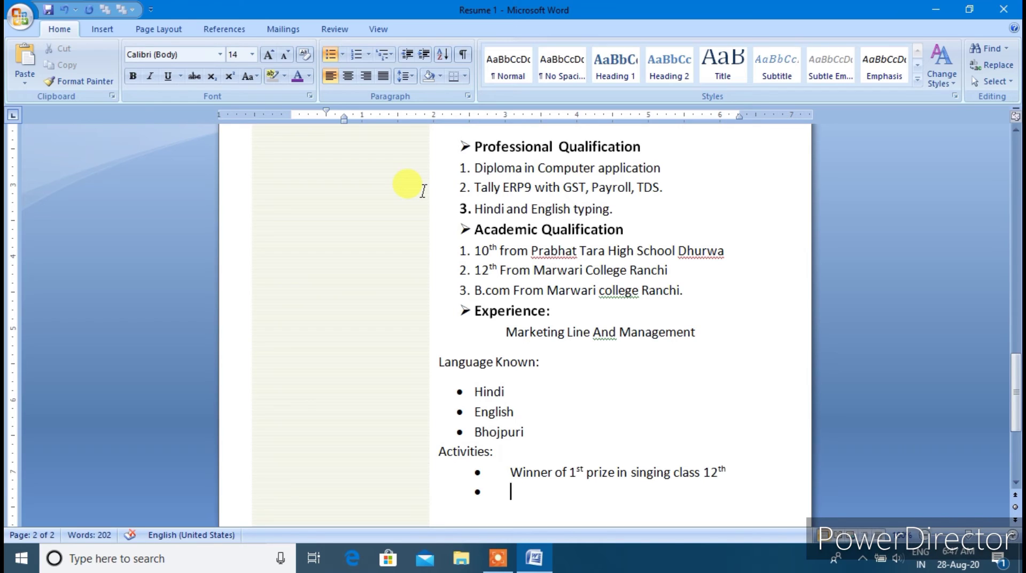
type("Wi")
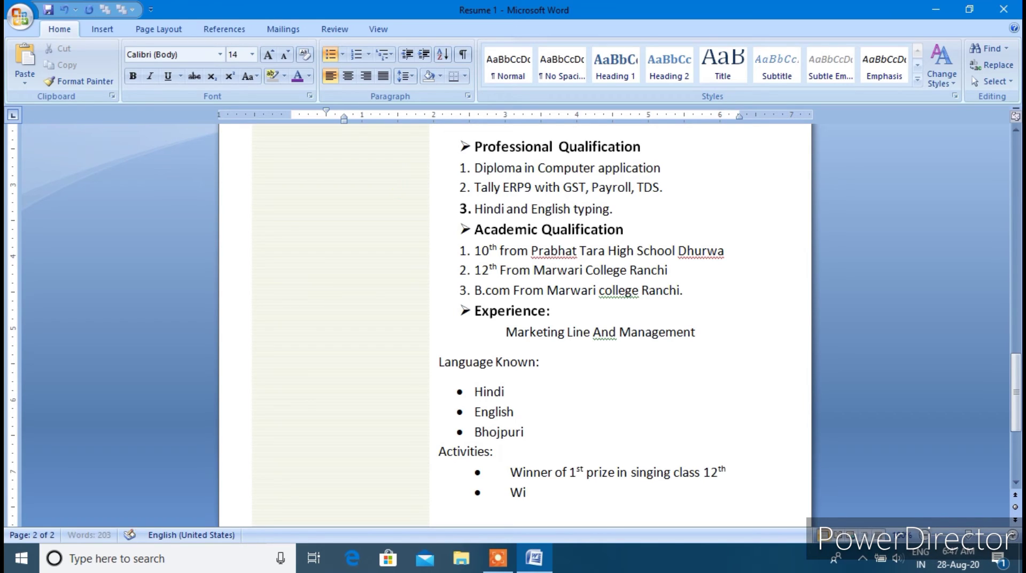
type("nner of ")
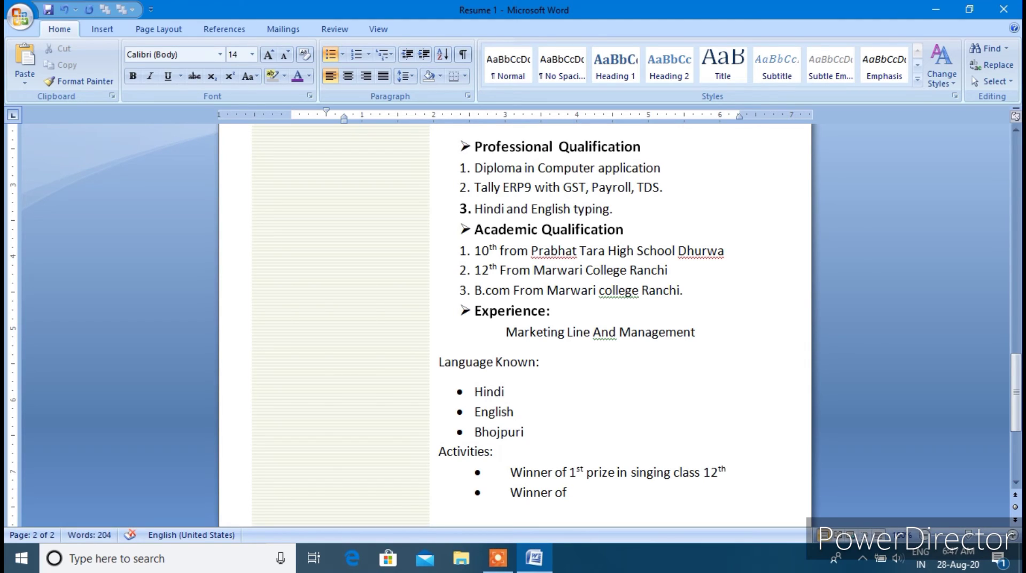
type("Graduation")
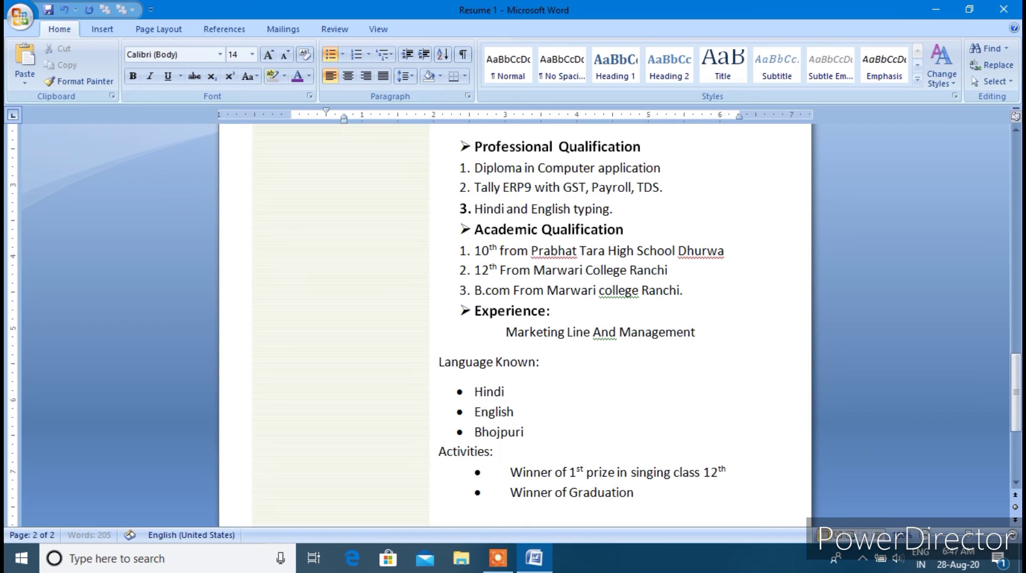
type(" Dance")
key("BackSpace")
key("BackSpace")
key("BackSpace")
key("BackSpace")
key("BackSpace")
key("BackSpace")
key("BackSpace")
key("BackSpace")
key("BackSpace")
key("BackSpace")
key("BackSpace")
key("BackSpace")
key("BackSpace")
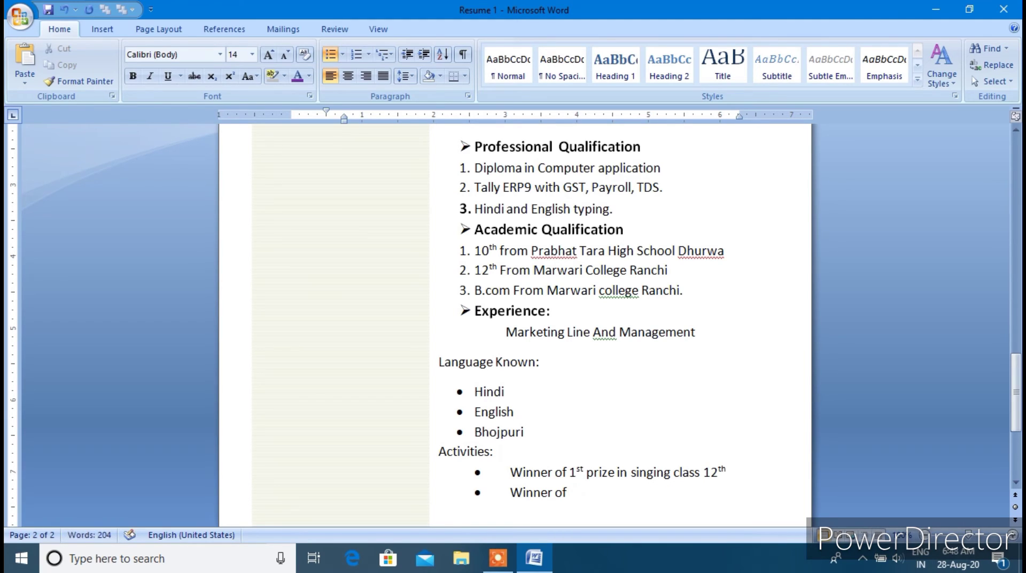
type("2nd prize in Dance")
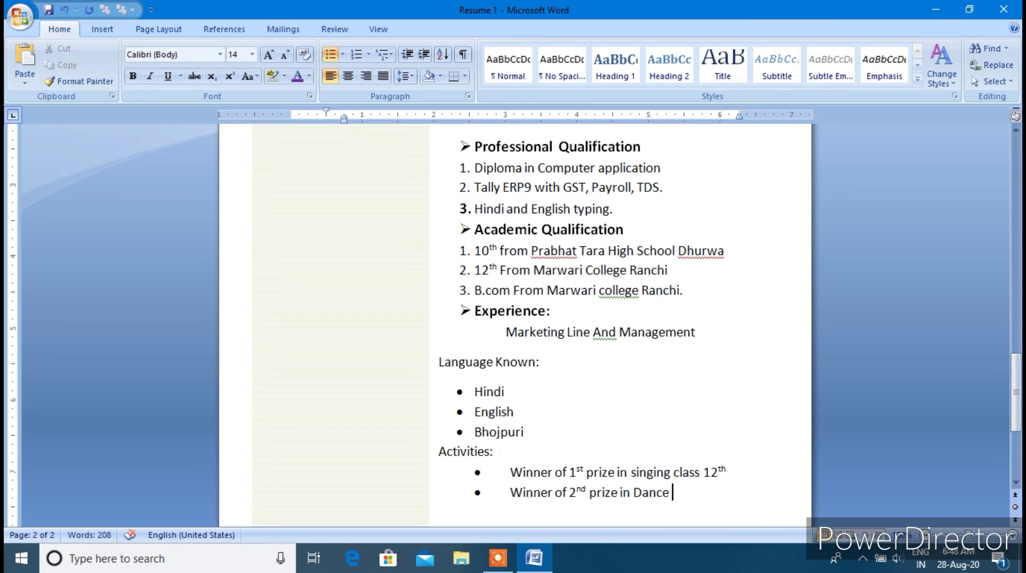
type(" class B.com")
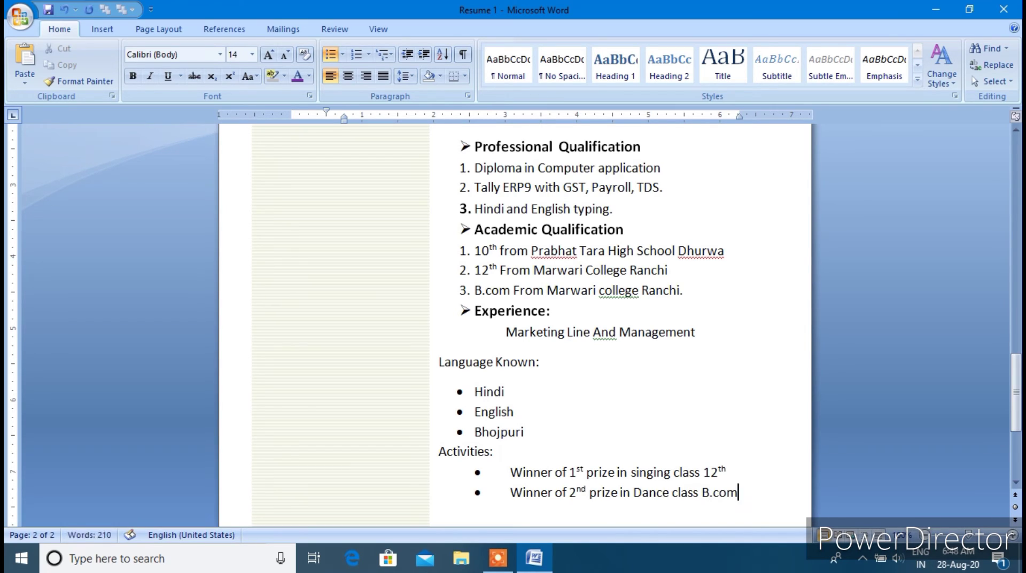
key("Return")
key("Return")
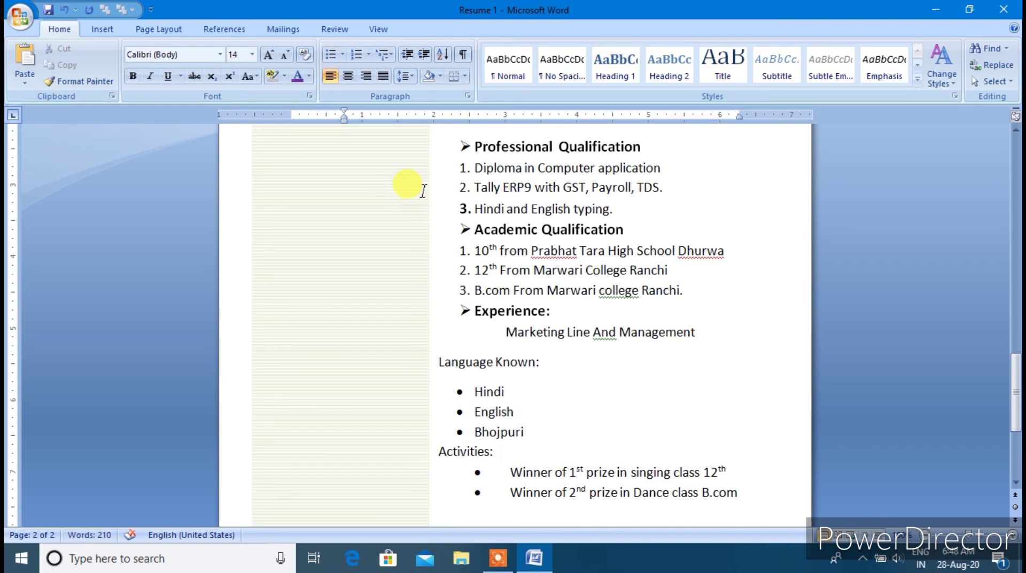
Type 'Strength' and bullet positive attitude, Quick learner and Introvert nature beneath it
scroll(437, 401, "down", 5)
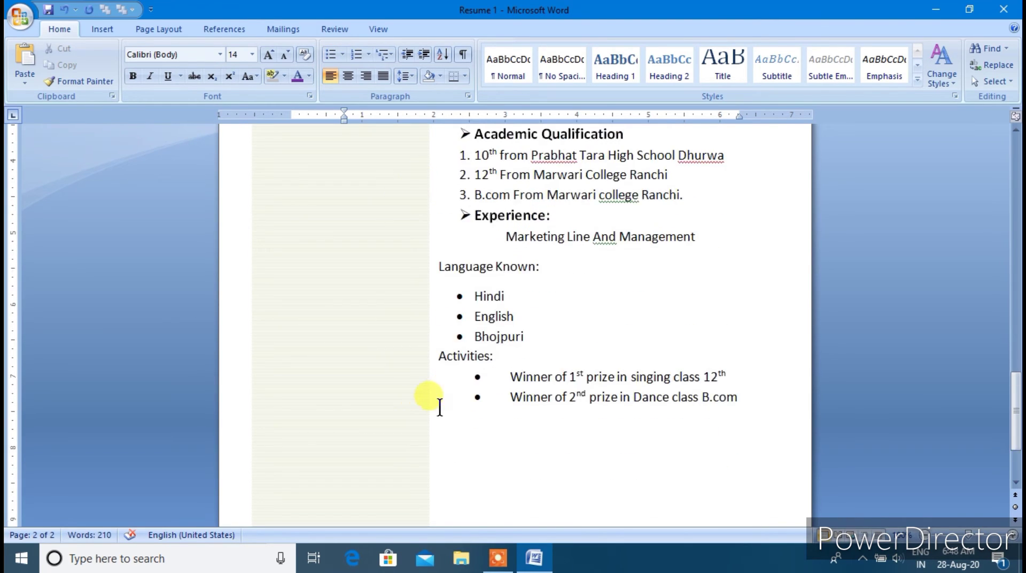
scroll(438, 403, "up", 2)
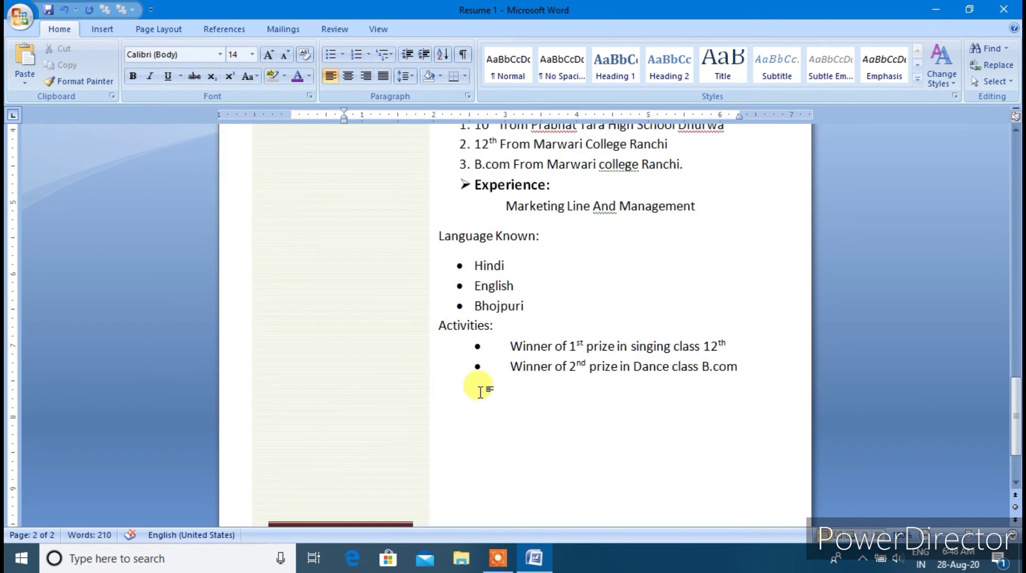
type("S")
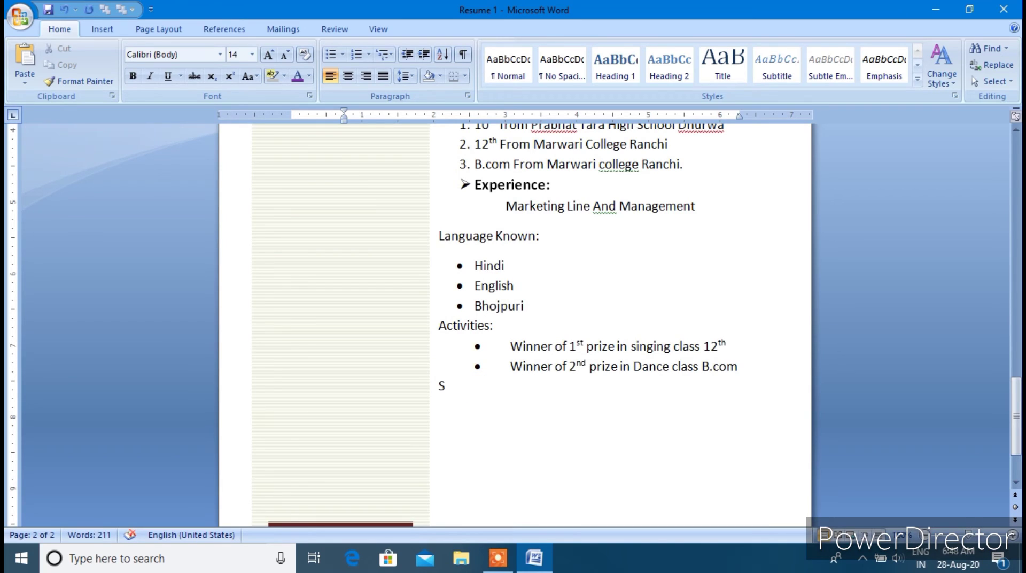
type("trength")
left_click(331, 53)
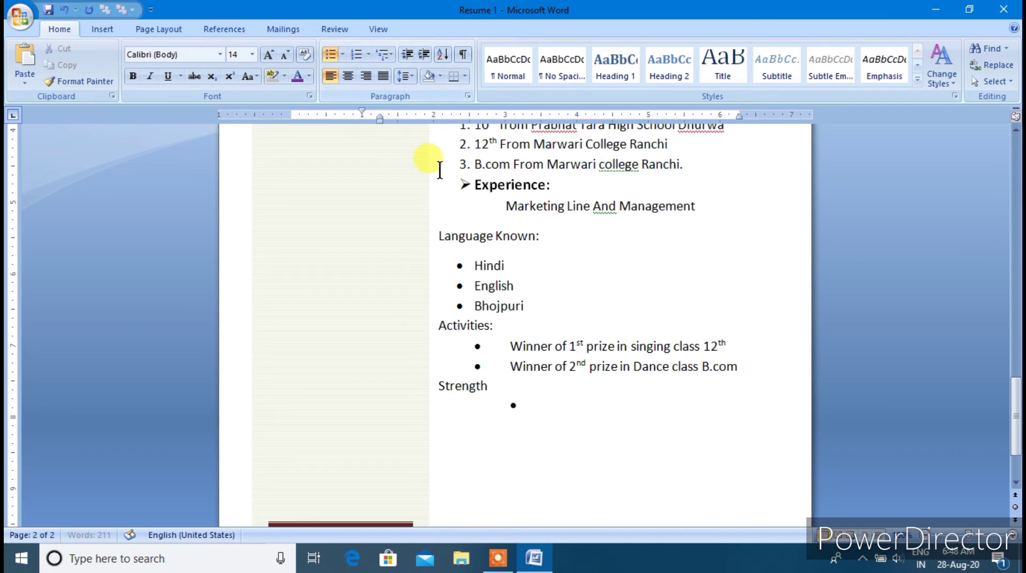
key("shift+Tab")
key("shift+Tab")
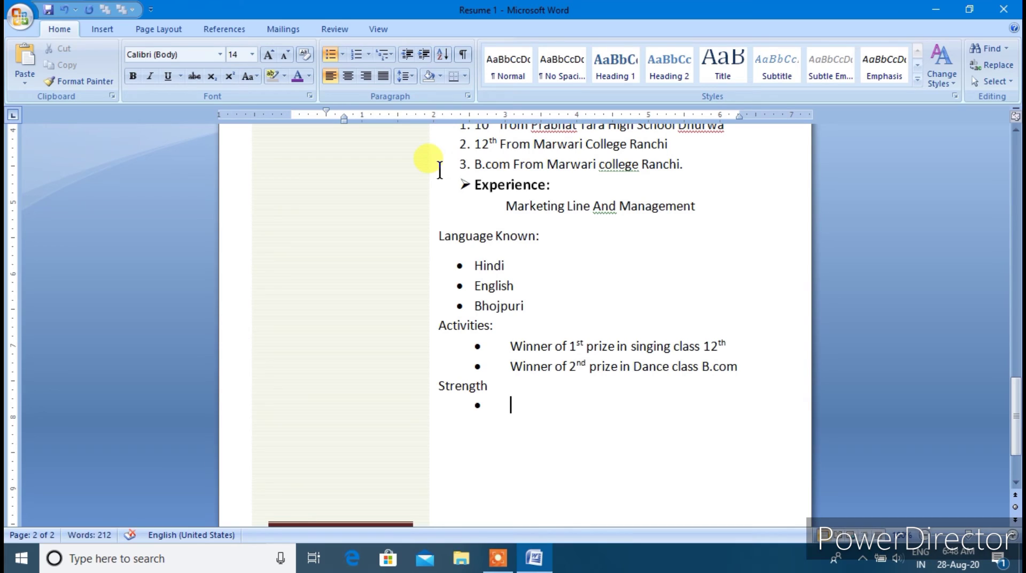
type("positi")
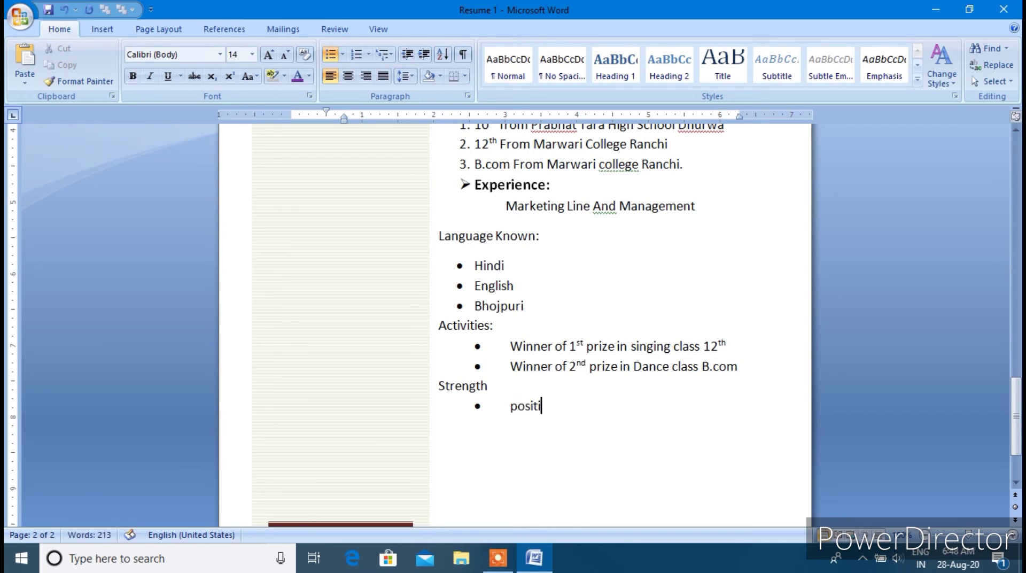
type("ve at")
type("tit")
type("u")
type("de")
key("Return")
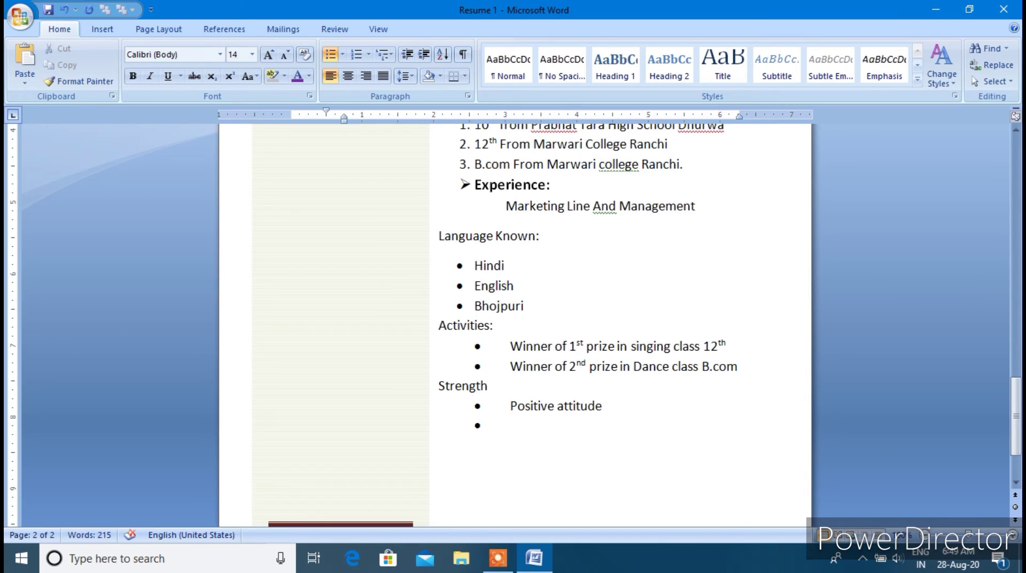
type("Quick learner")
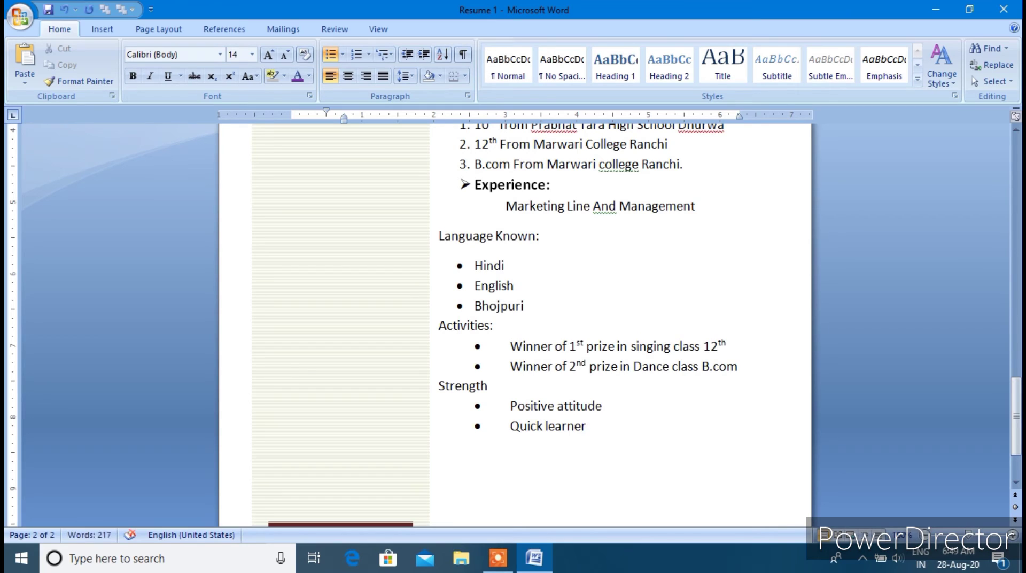
key("Return")
type("Introvert nature")
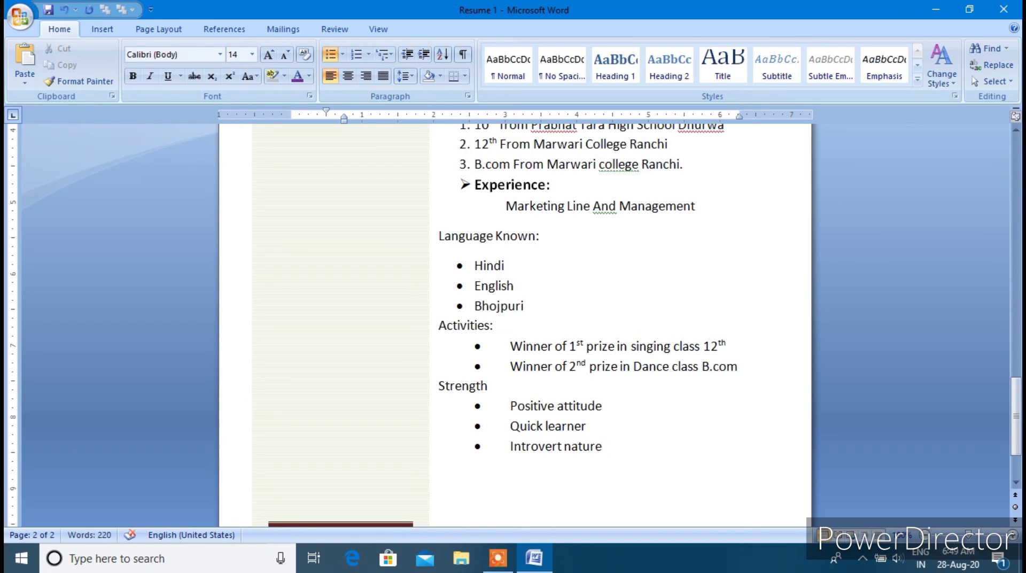
Drag the sidebar text box's bottom edge up to end level with the Strength list
left_click(358, 406)
scroll(470, 442, "down", 3)
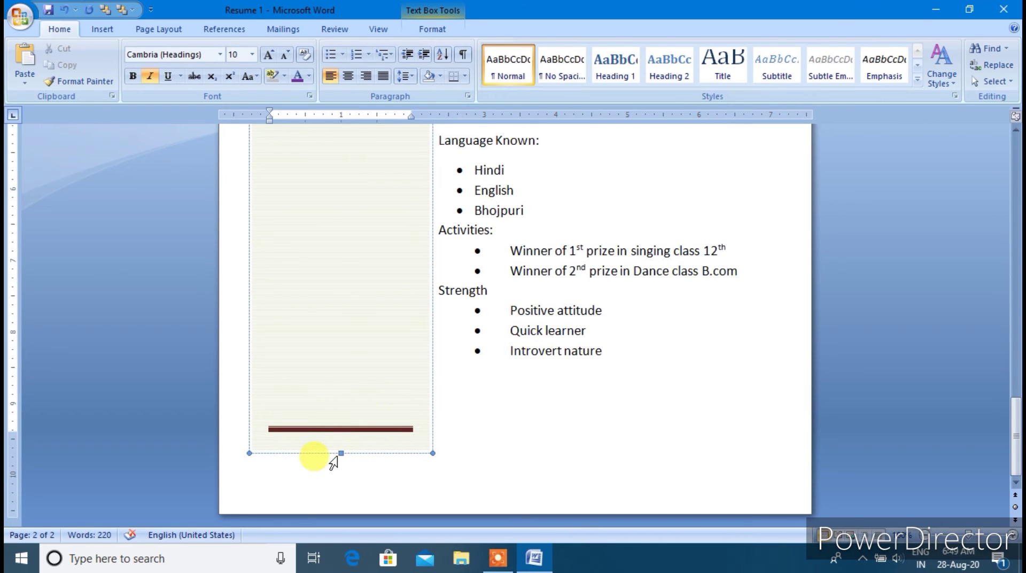
left_click_drag(341, 453, 340, 364)
left_click(505, 392)
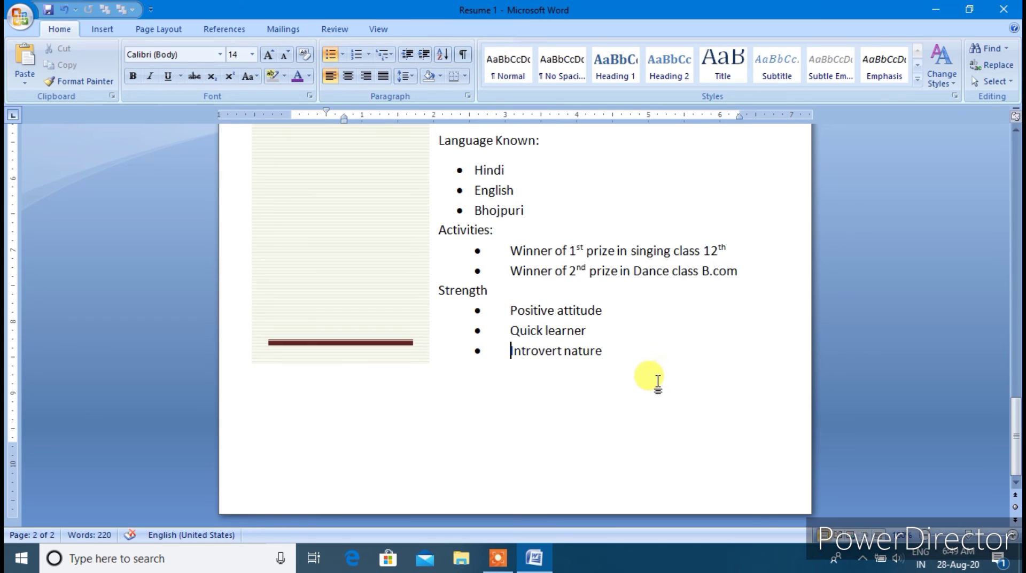
scroll(389, 333, "up", 10)
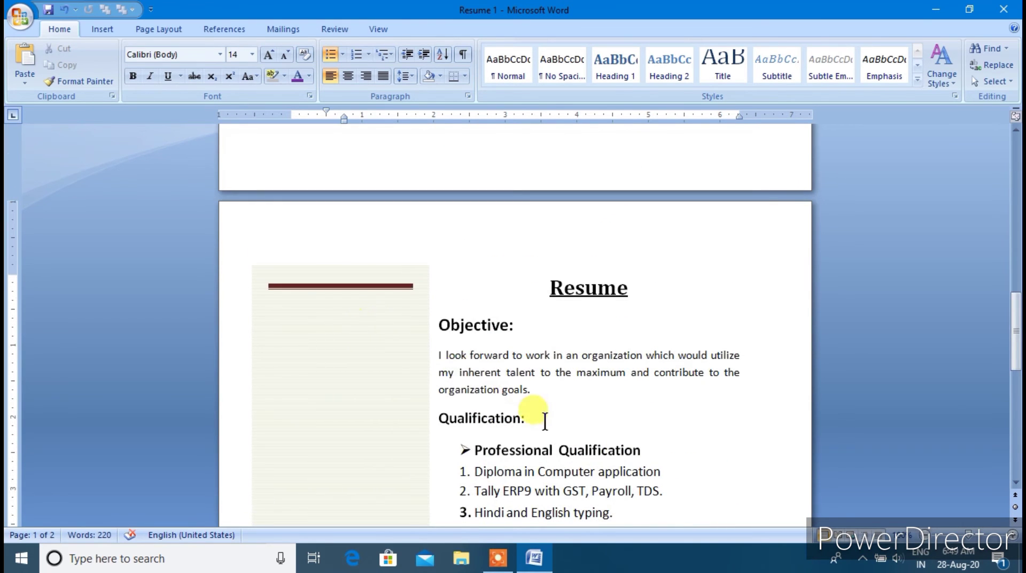
scroll(543, 419, "down", 10)
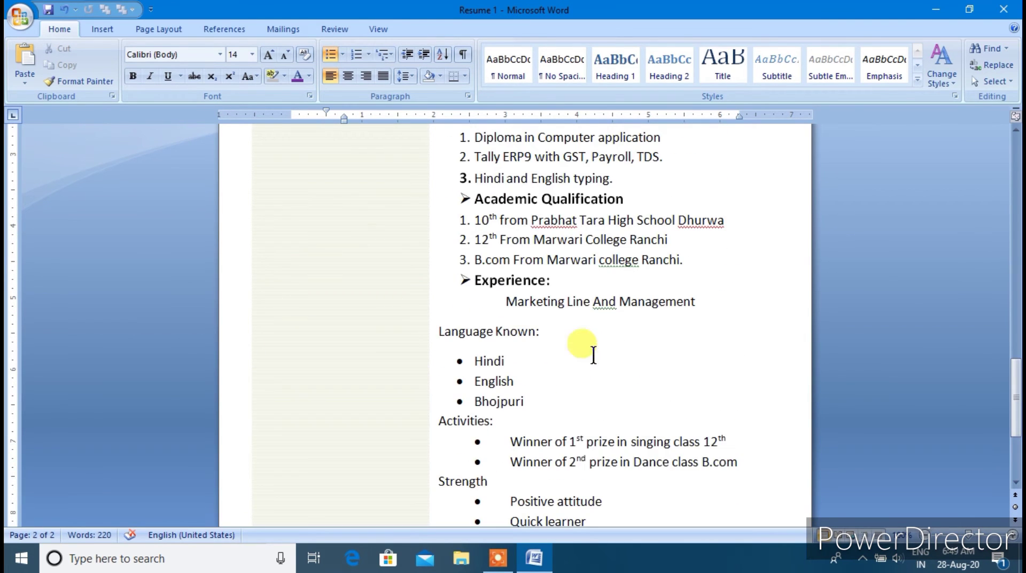
left_click(298, 187)
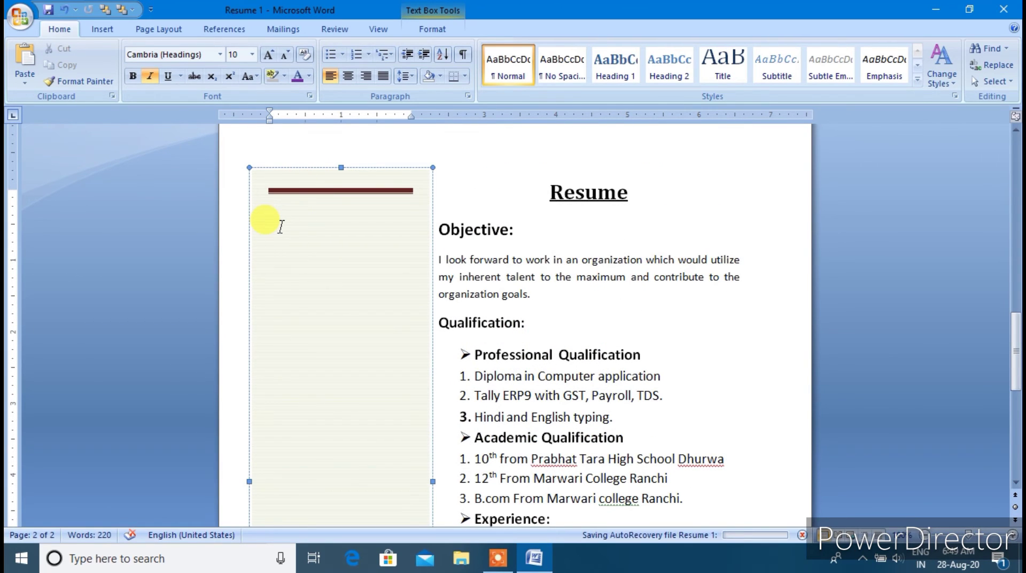
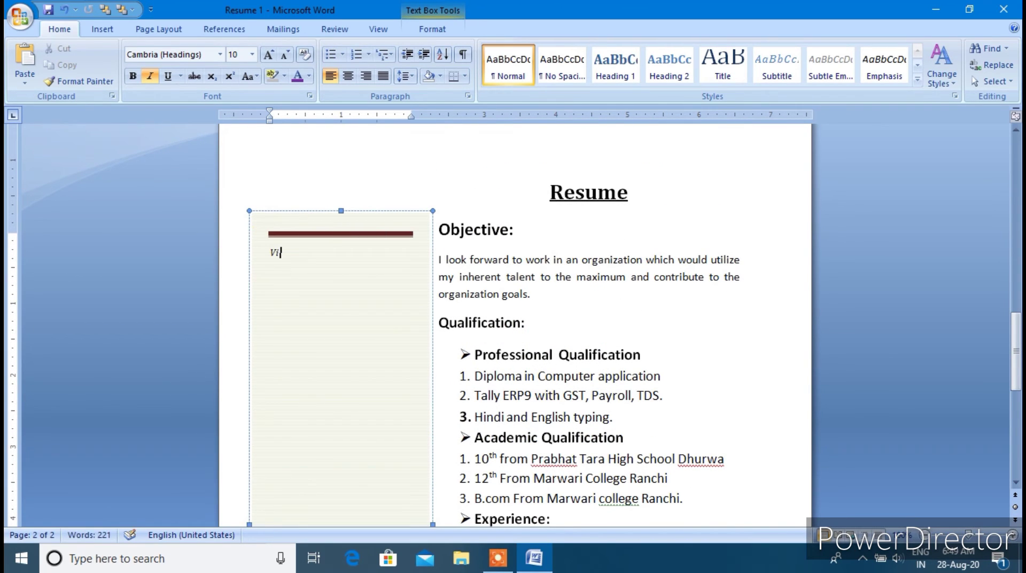
Type the applicant's name in the sidebar and change it to all uppercase
left_click_drag(344, 253, 238, 229)
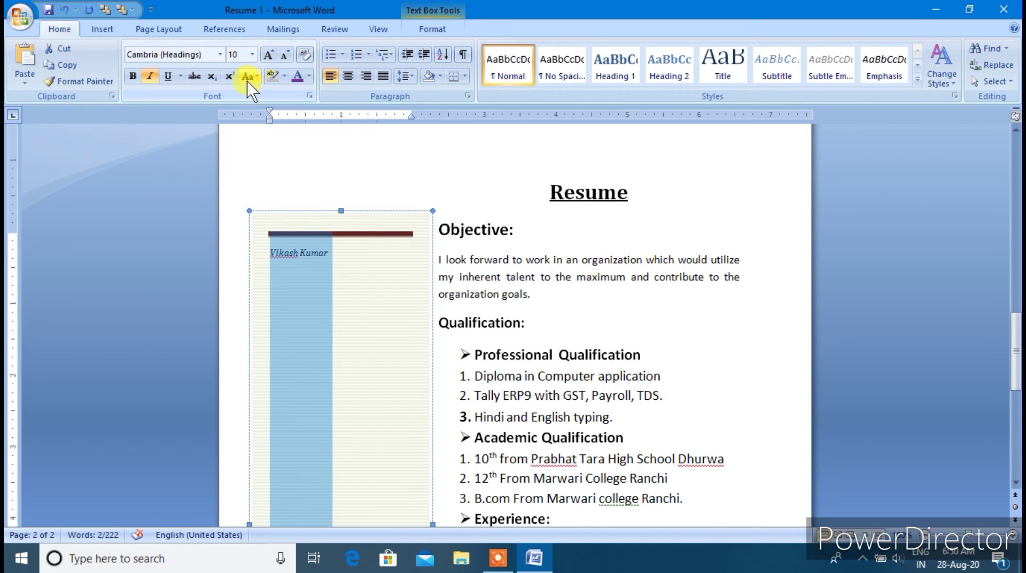
left_click(248, 79)
left_click(272, 132)
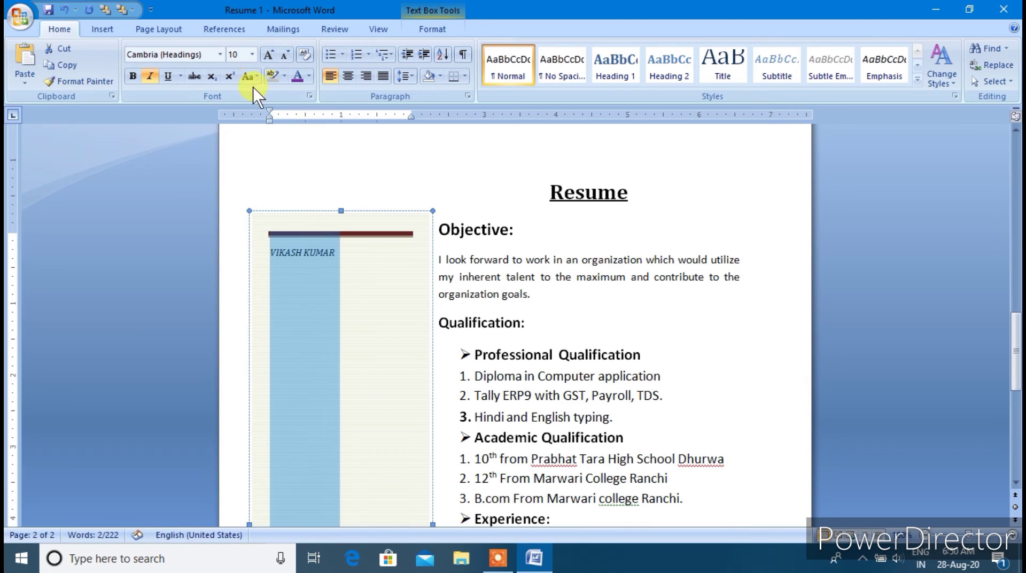
Enlarge the name and make it bold italic so it fits on one line
left_click(267, 54)
left_click(267, 54)
left_click(267, 54)
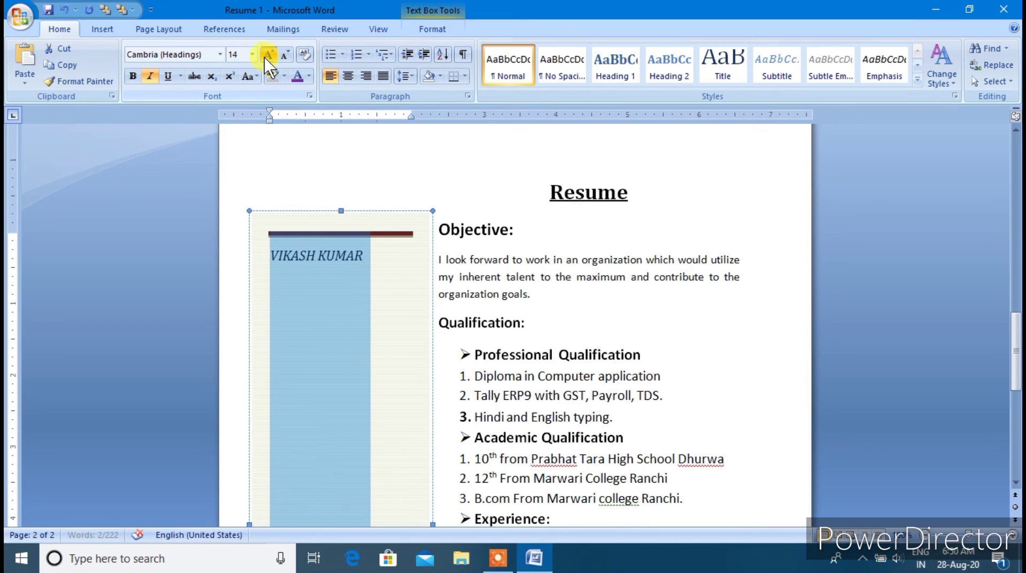
left_click(268, 54)
left_click(267, 54)
left_click(267, 54)
left_click(267, 54)
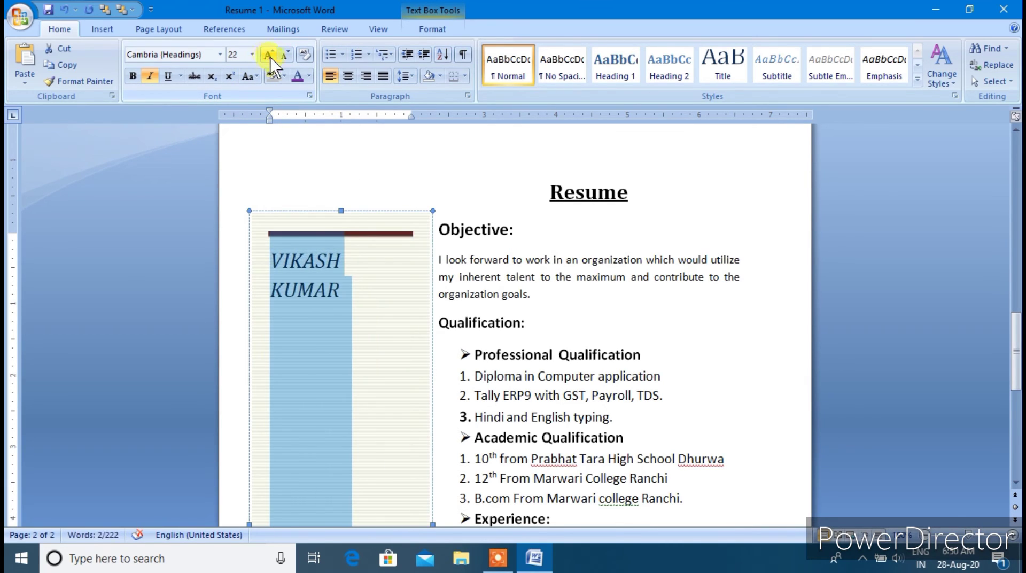
left_click(284, 55)
left_click(132, 75)
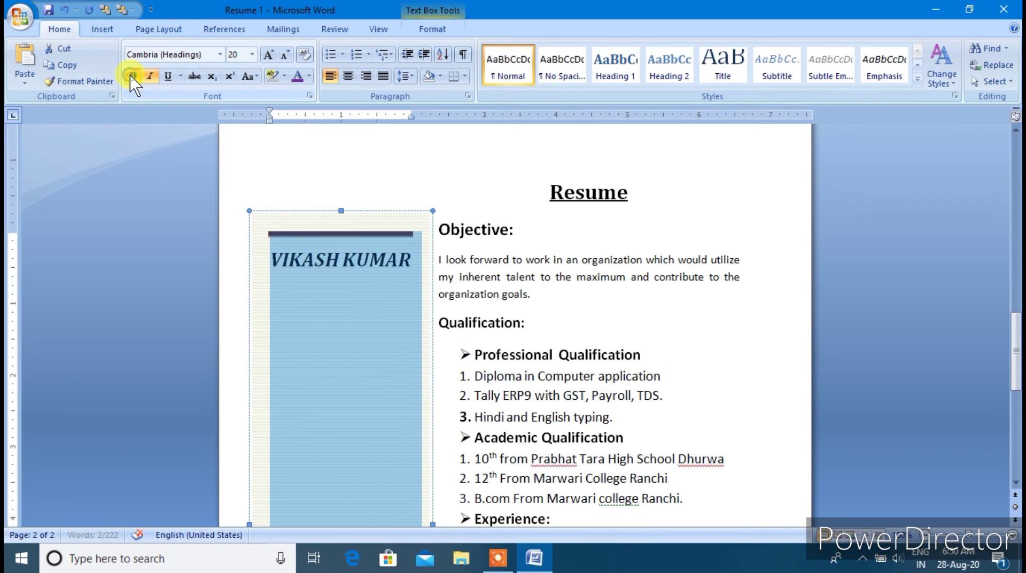
left_click(149, 80)
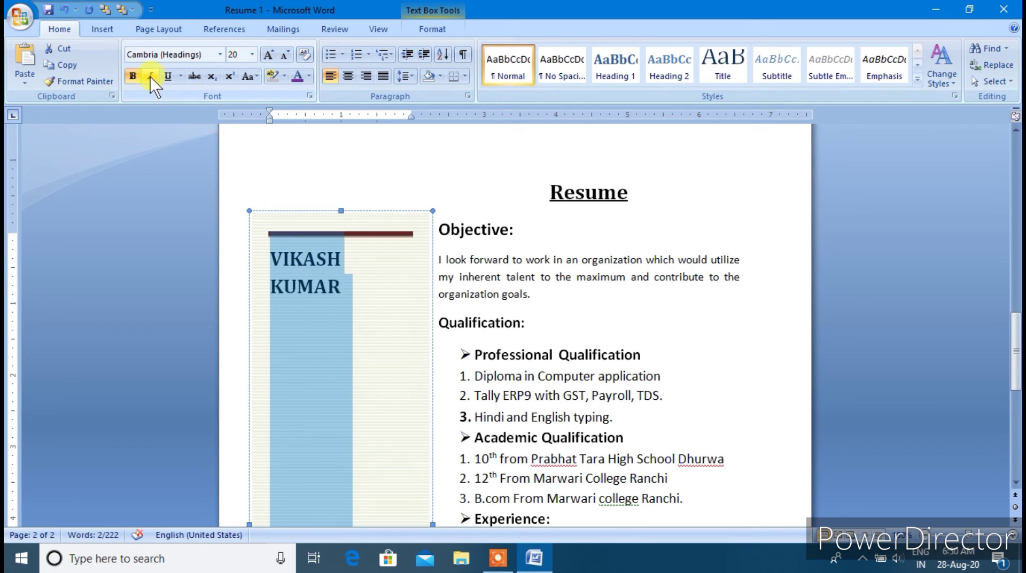
left_click(149, 77)
Set the empty line below the name to 14 pt bold, not italic
left_click(409, 295)
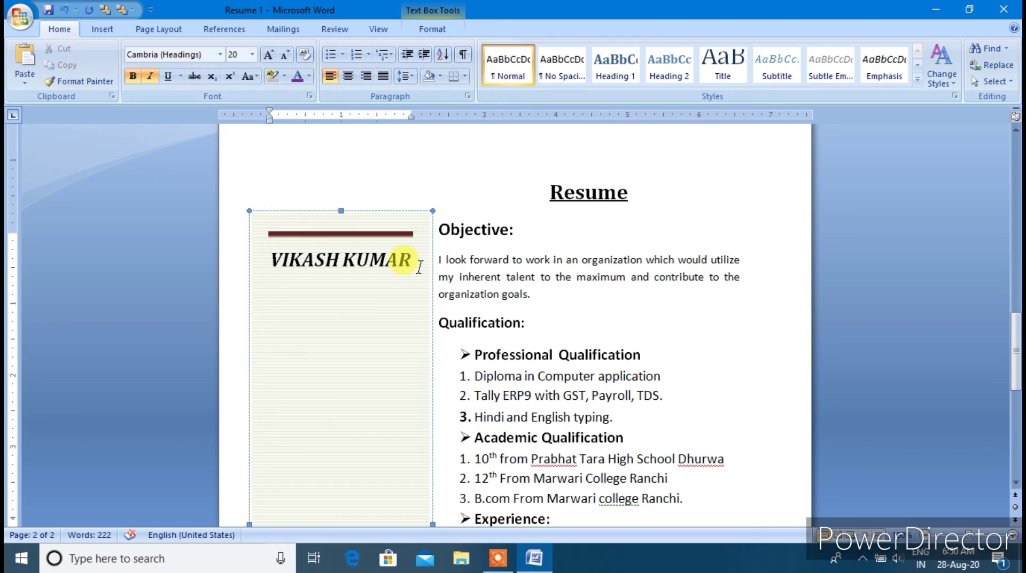
left_click(282, 54)
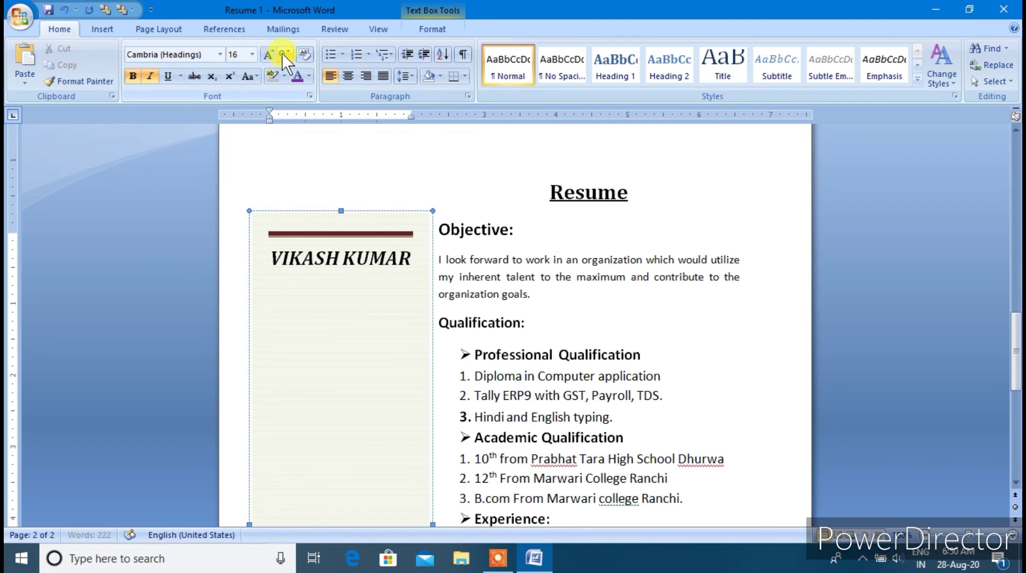
left_click(282, 54)
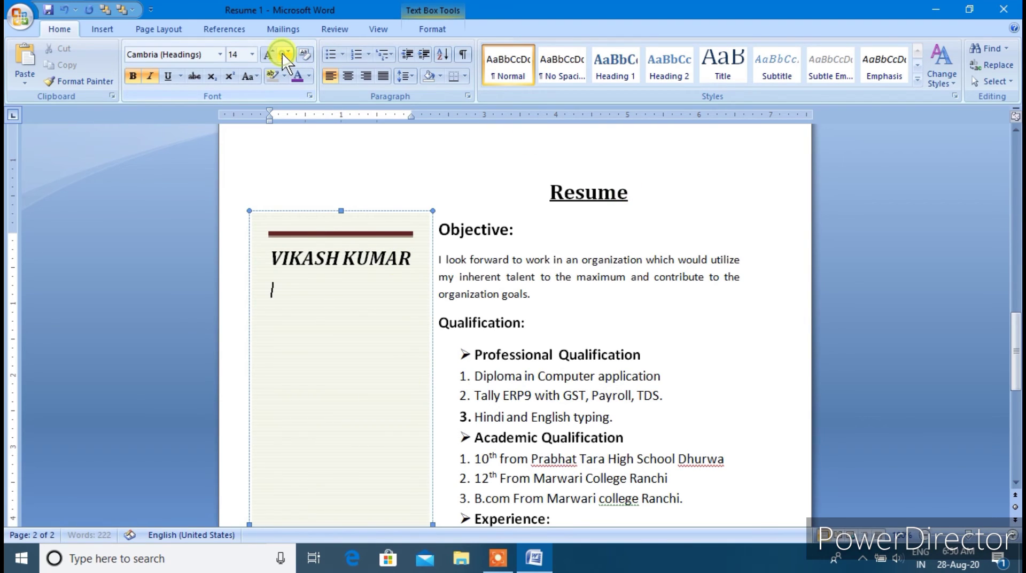
left_click(150, 78)
left_click(134, 81)
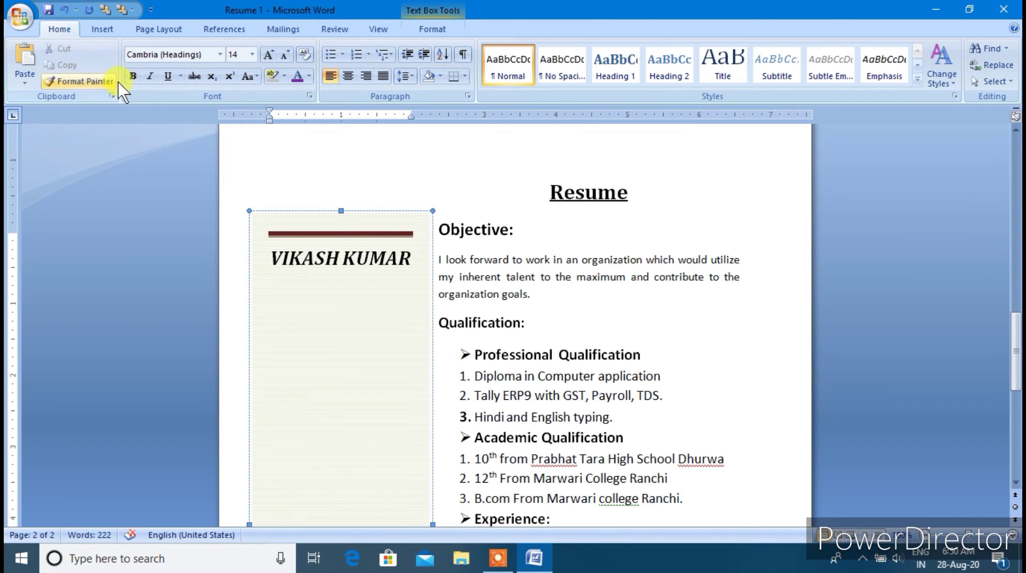
left_click(134, 78)
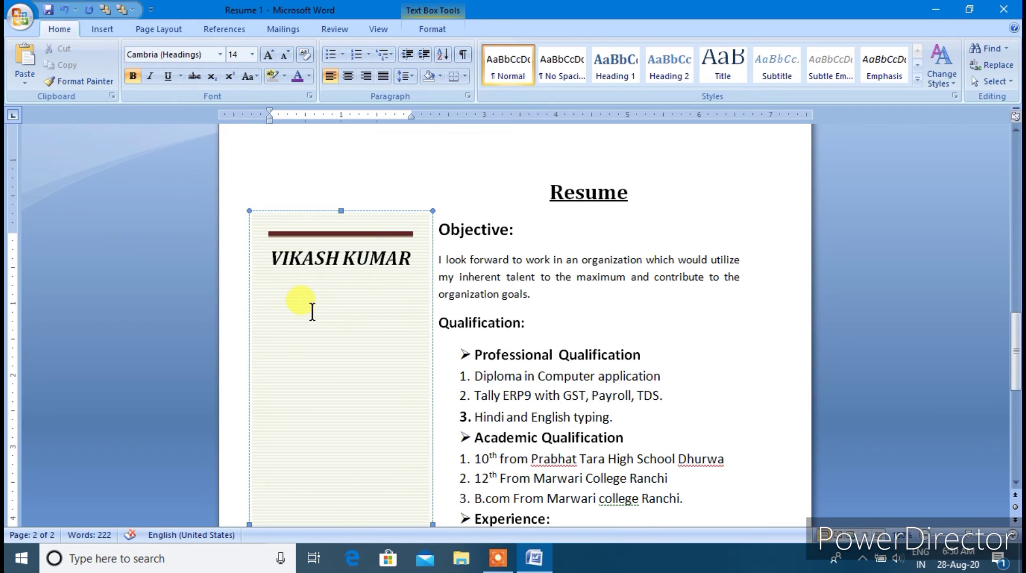
Type the 'Permanent Address' heading, underline it, and move to the line below
type("perma")
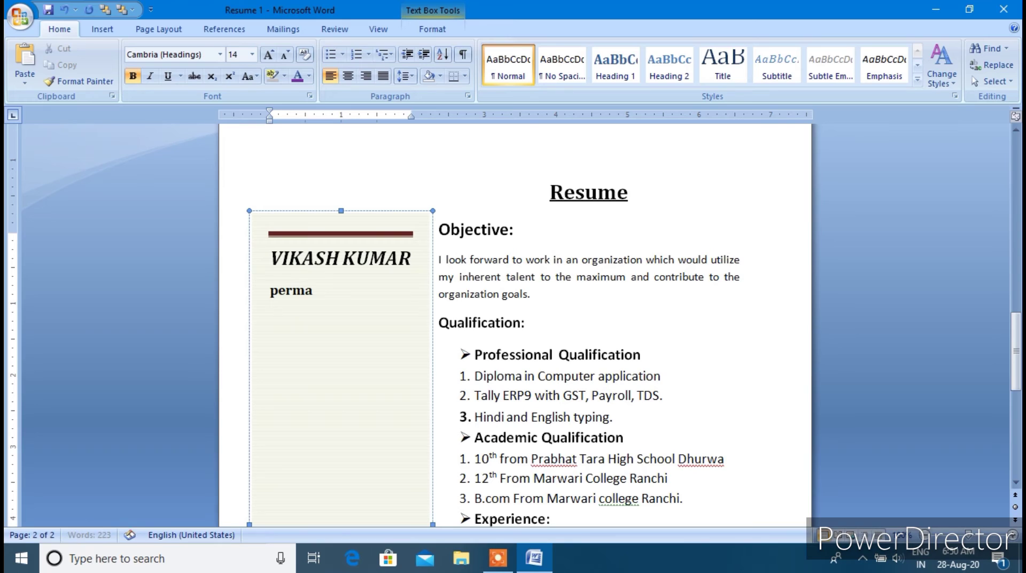
type("nent")
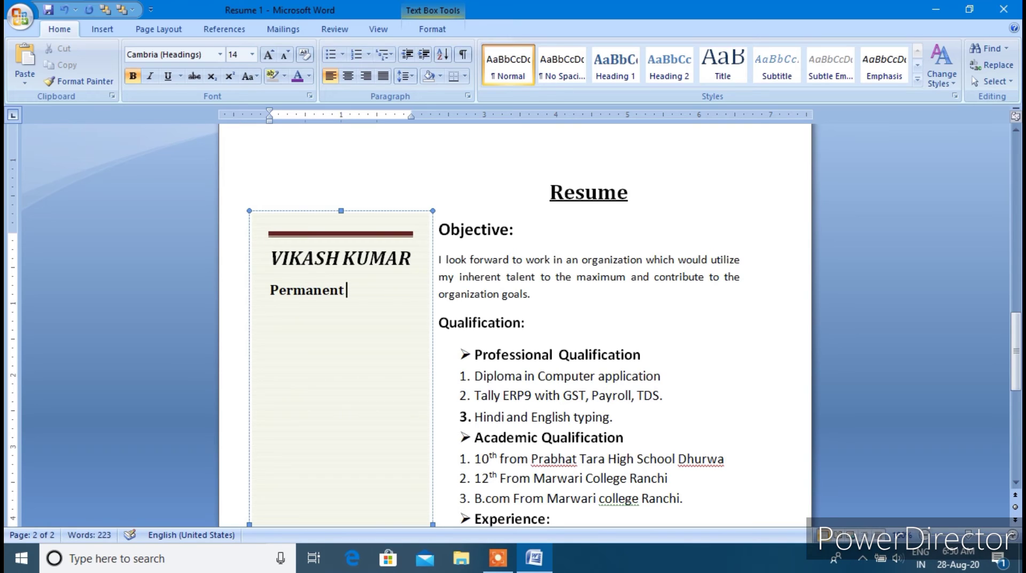
type(" Address")
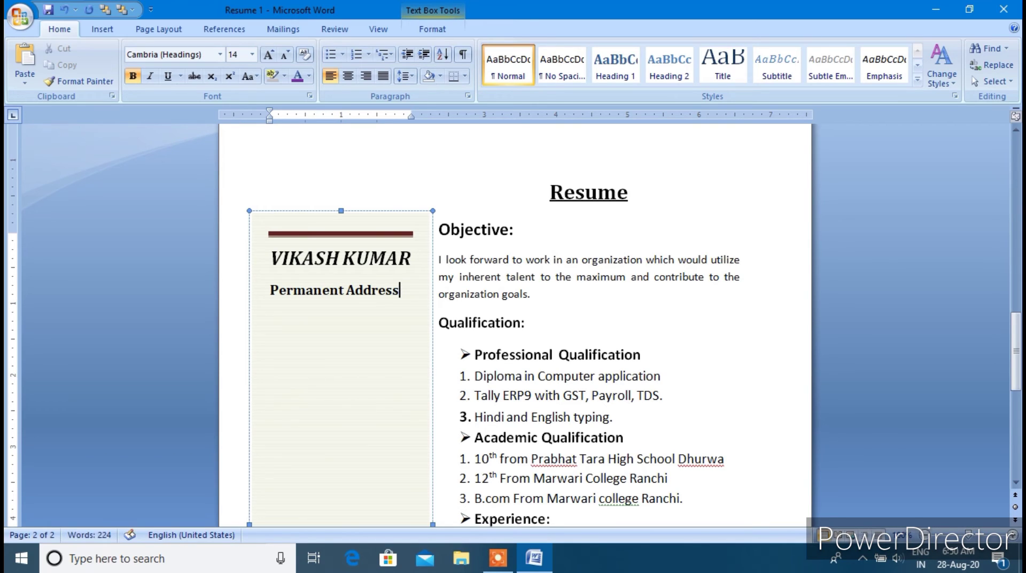
key("Return")
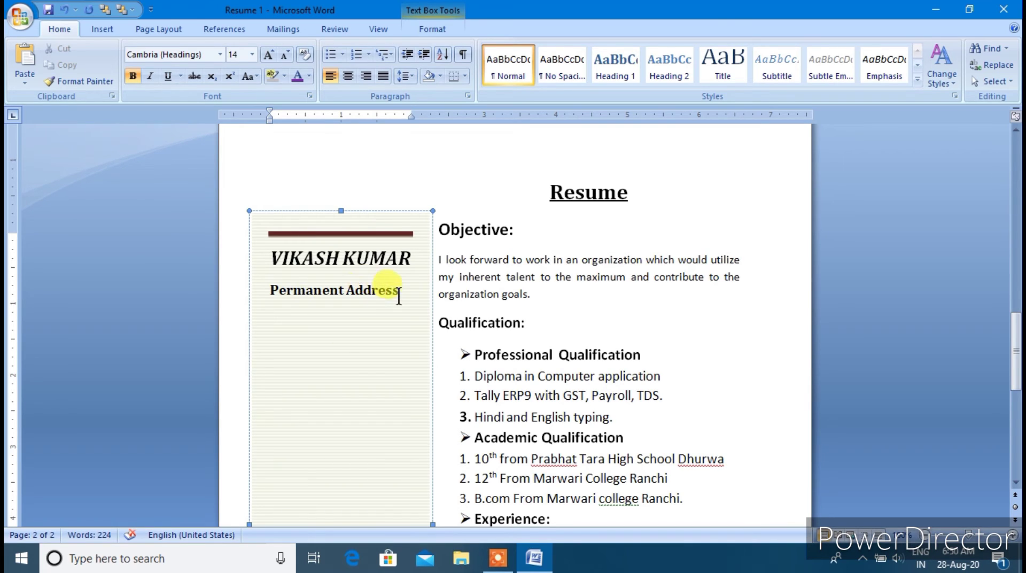
left_click_drag(401, 297, 270, 291)
left_click(165, 78)
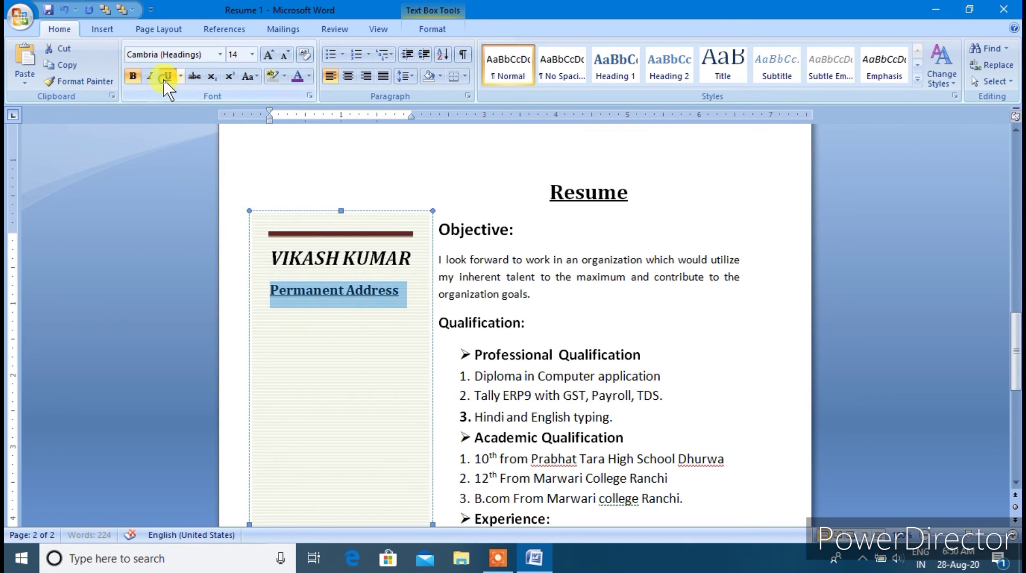
left_click(281, 317)
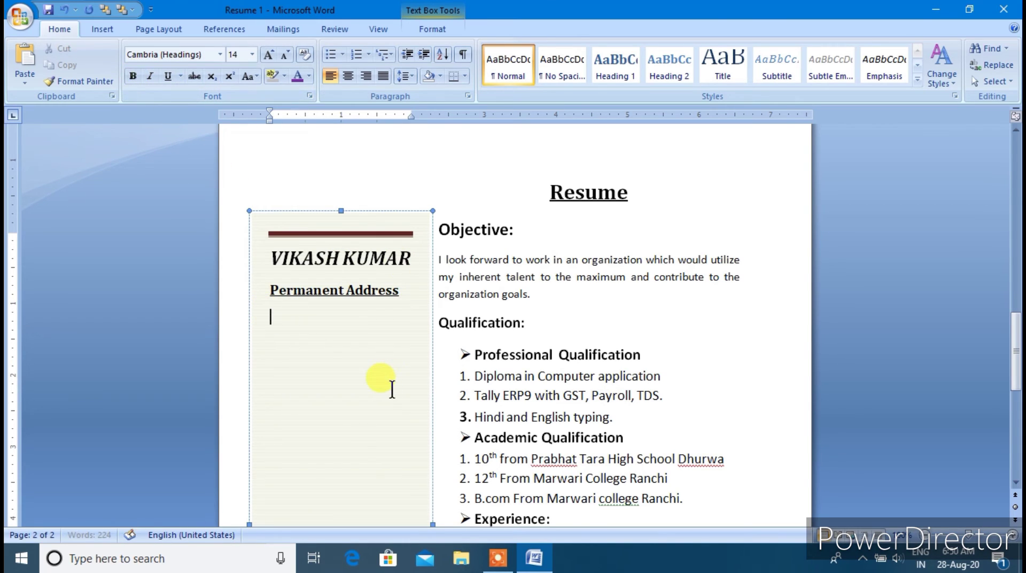
Enter the village and PO + PS address lines under Permanent Address
type("Vill")
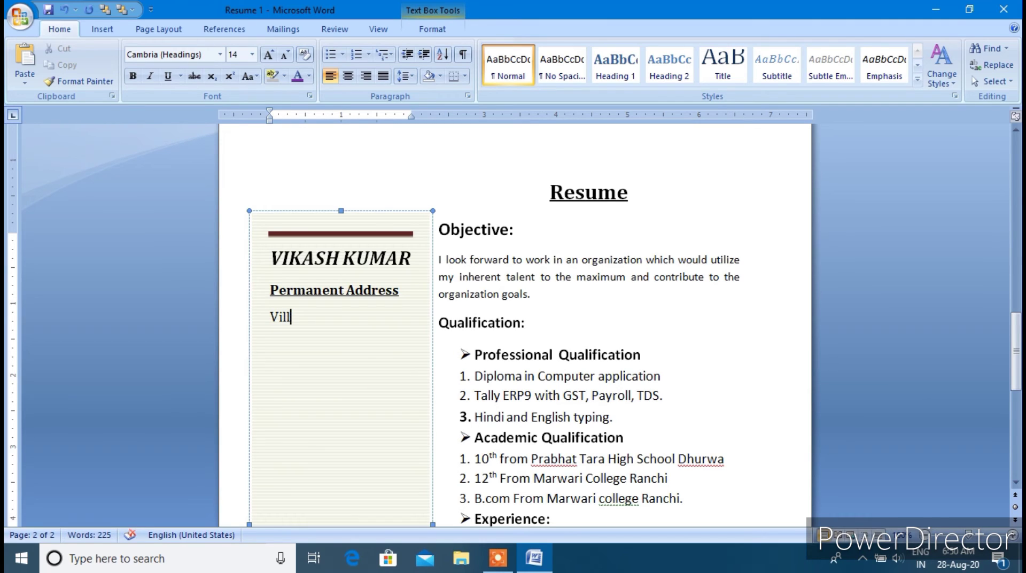
type(": T")
key("BackSpace")
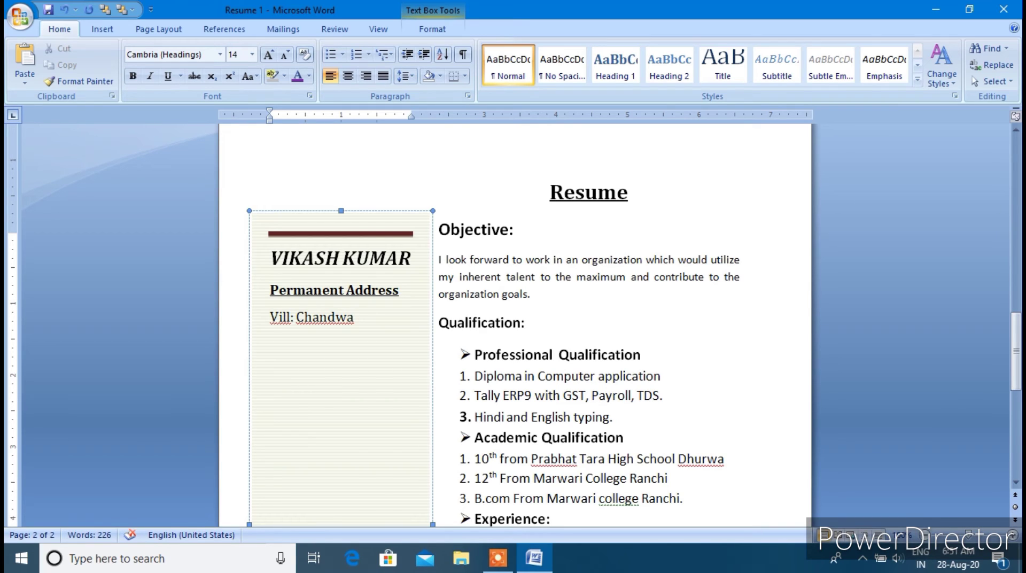
key("Return")
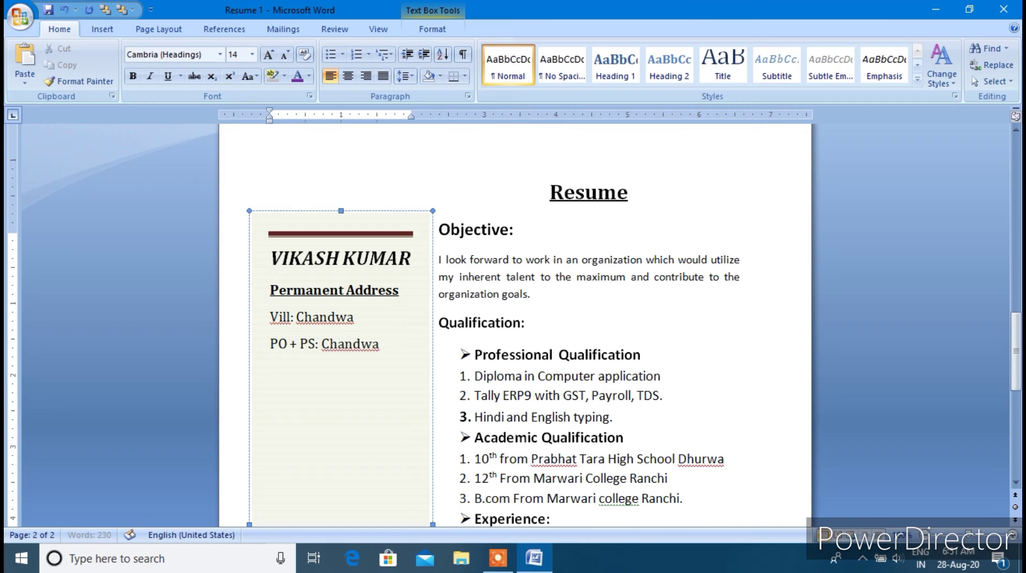
key("Return")
Add the District and State address lines, correcting District's spelling and the space before State's colon
type("Distri")
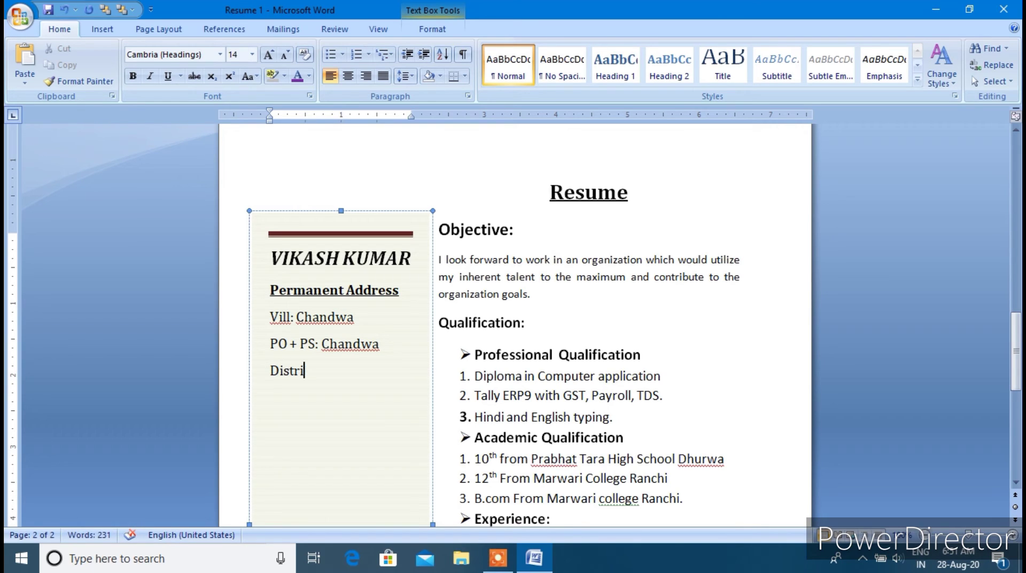
type("t")
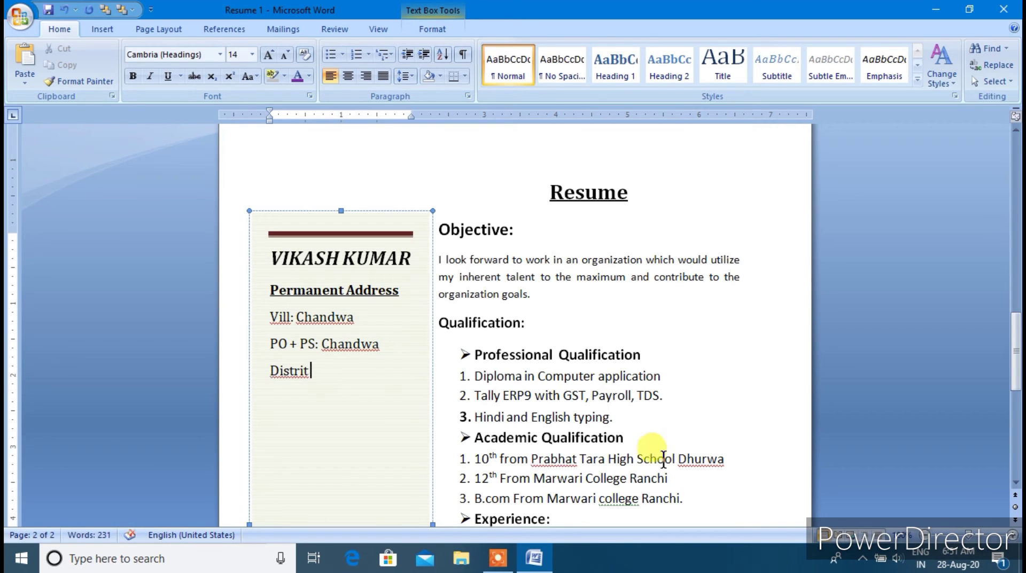
right_click(294, 370)
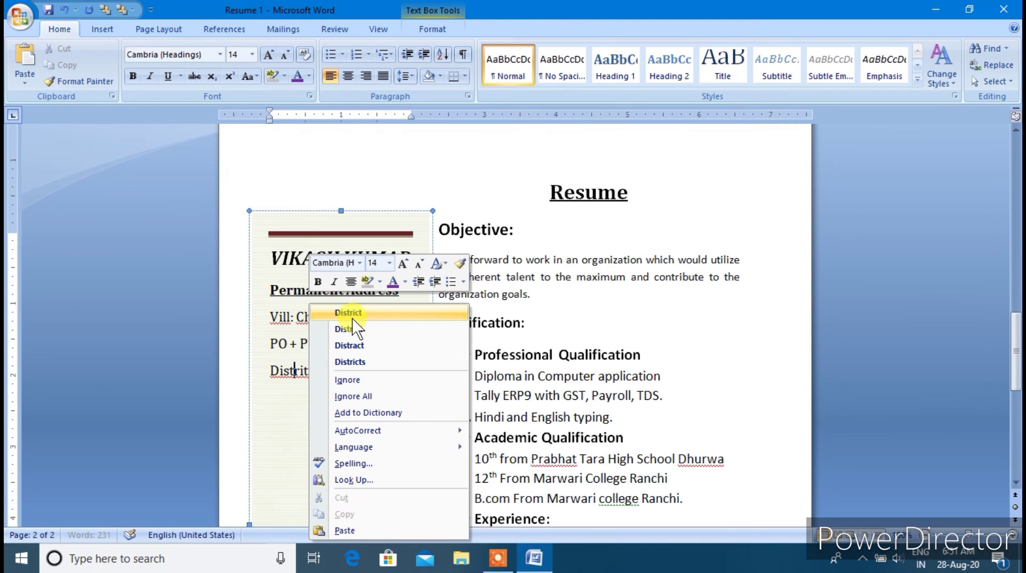
left_click(352, 314)
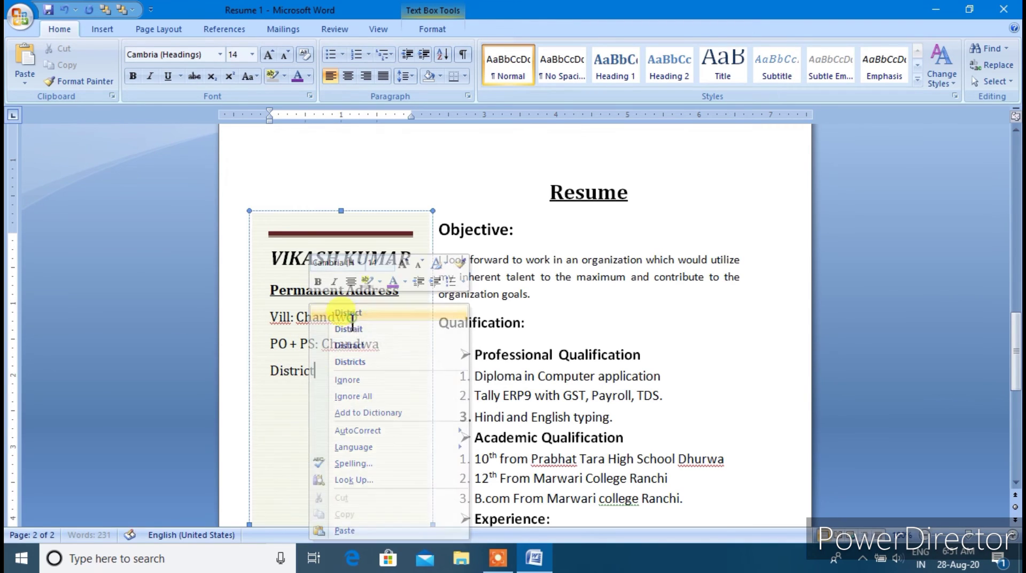
left_click(325, 368)
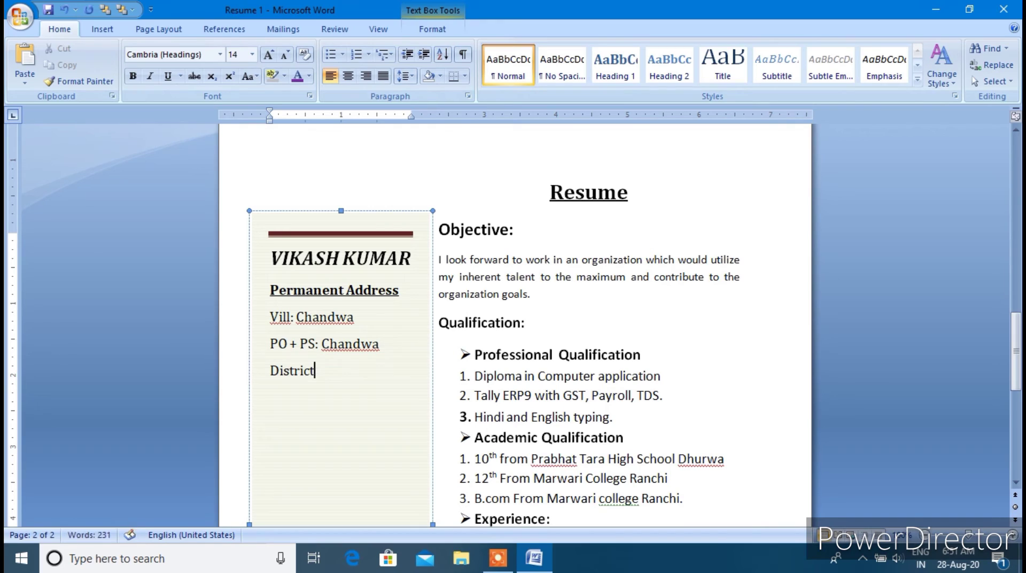
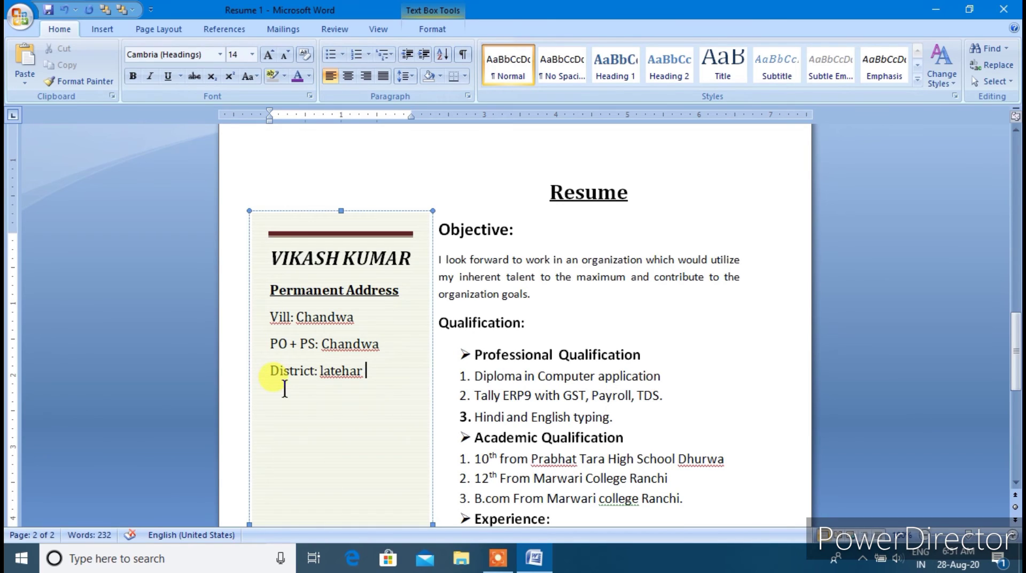
key("Return")
type("State : j")
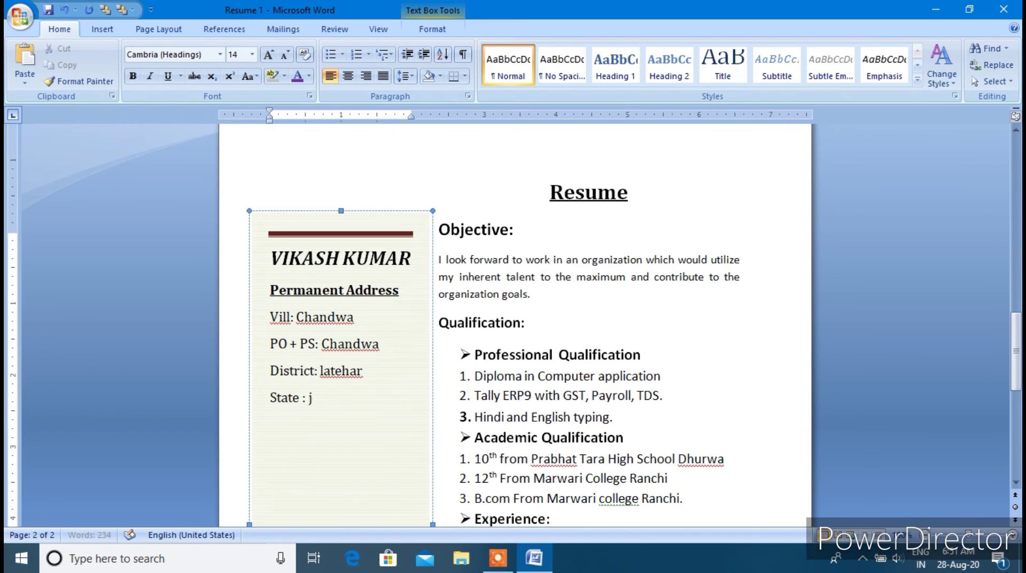
type("harkhand")
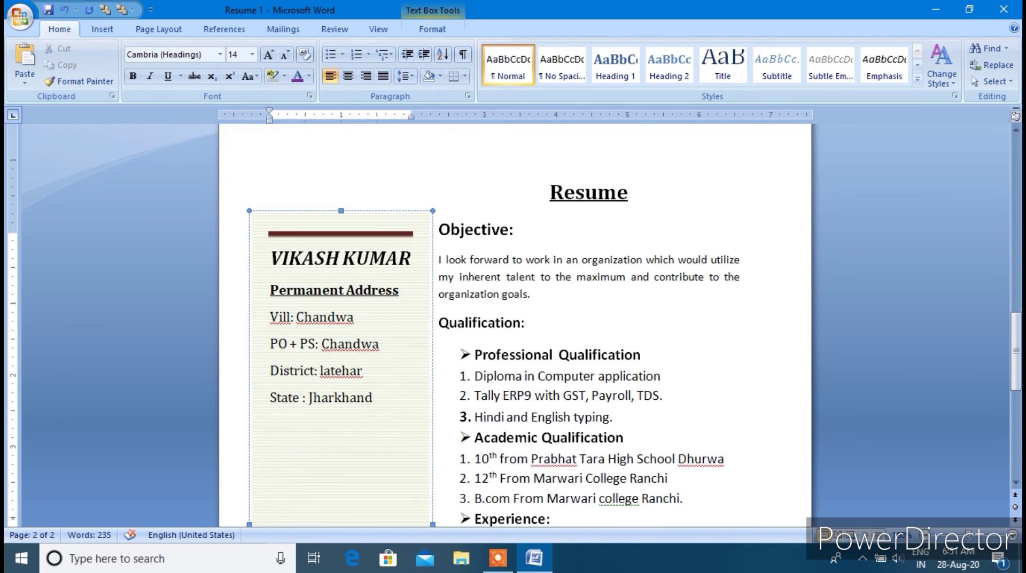
key("Return")
left_click(303, 397)
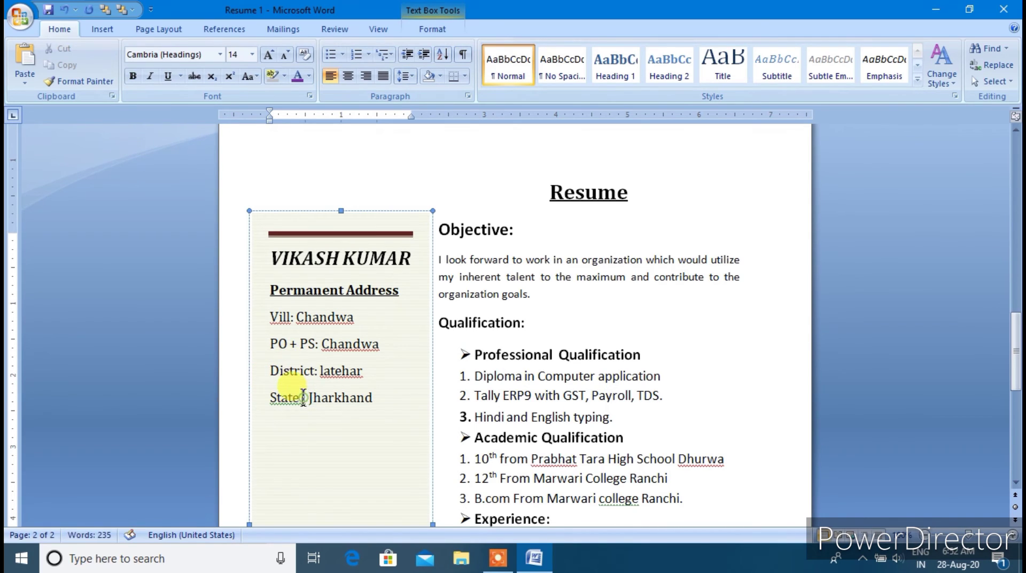
key("BackSpace")
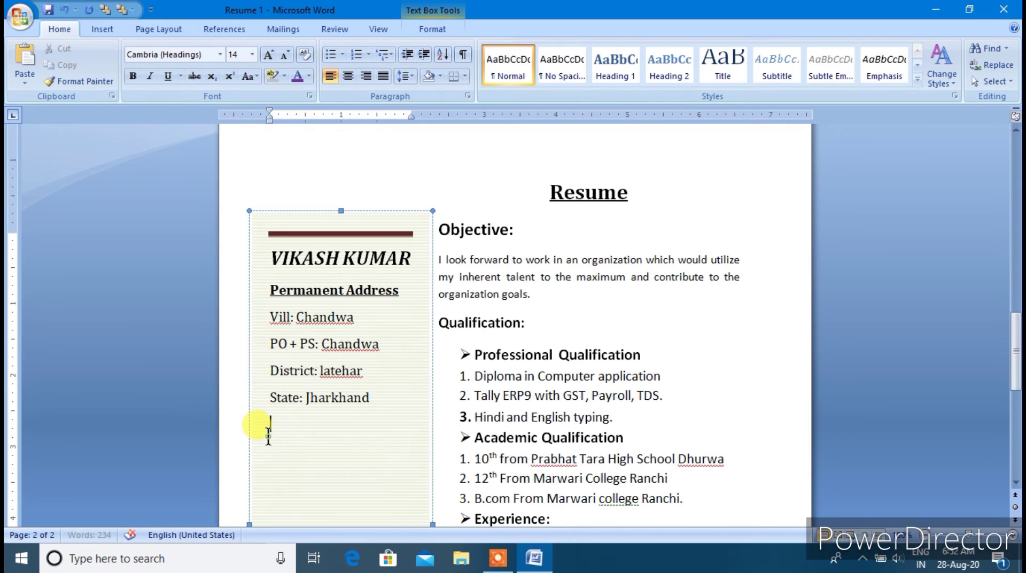
Add a bold 16 pt 'Current Address' heading below the state line in the sidebar
left_click(340, 438)
type("Current Address")
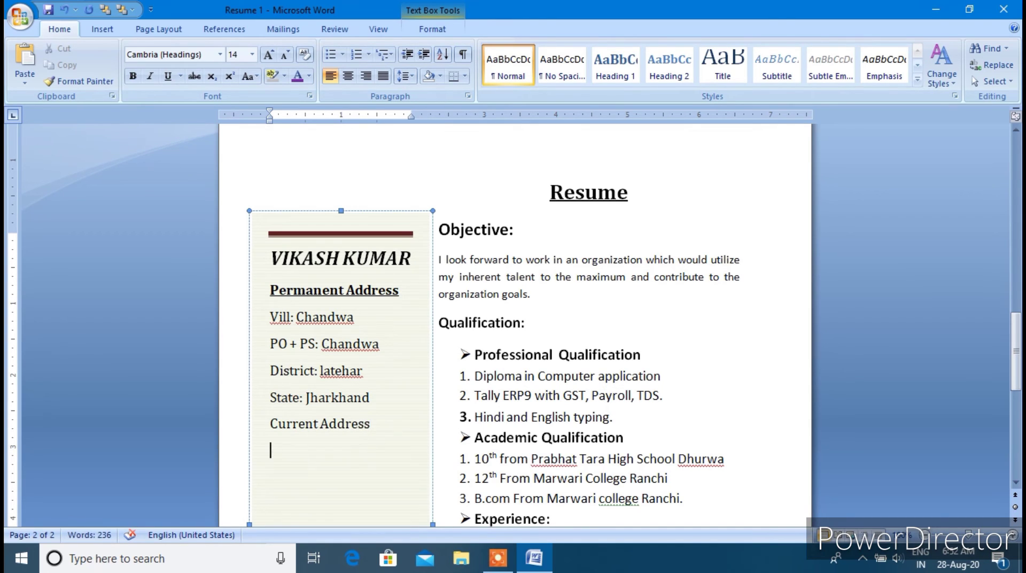
left_click_drag(343, 442, 268, 424)
left_click(133, 76)
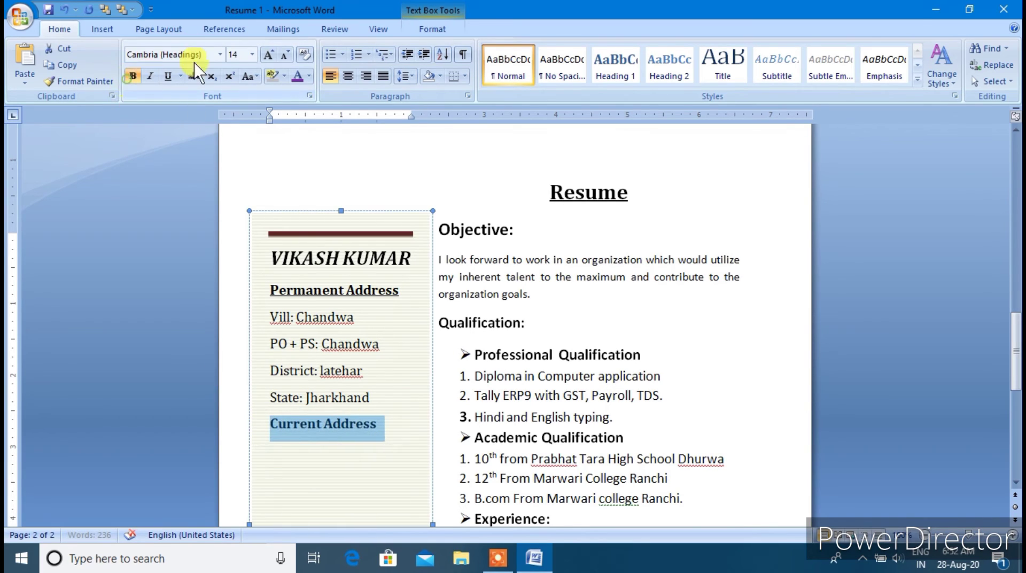
left_click(268, 54)
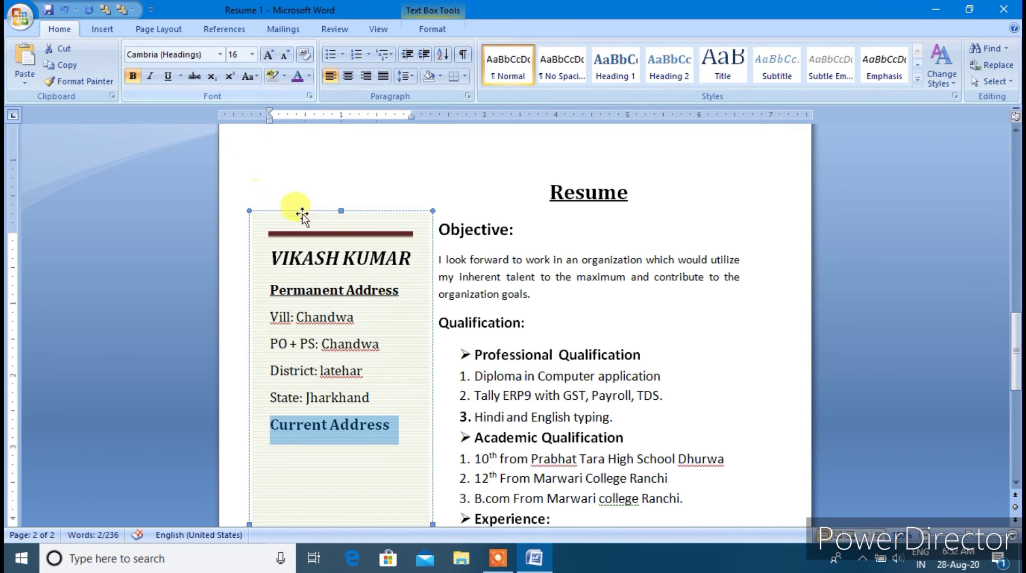
mouse_move(400, 293)
left_mouse_down()
mouse_move(235, 275)
mouse_move(406, 291)
left_mouse_up()
left_click(272, 288)
Shrink the Permanent Address and Current Address headings back to 14 pt, then move to the empty line below
left_click(268, 54)
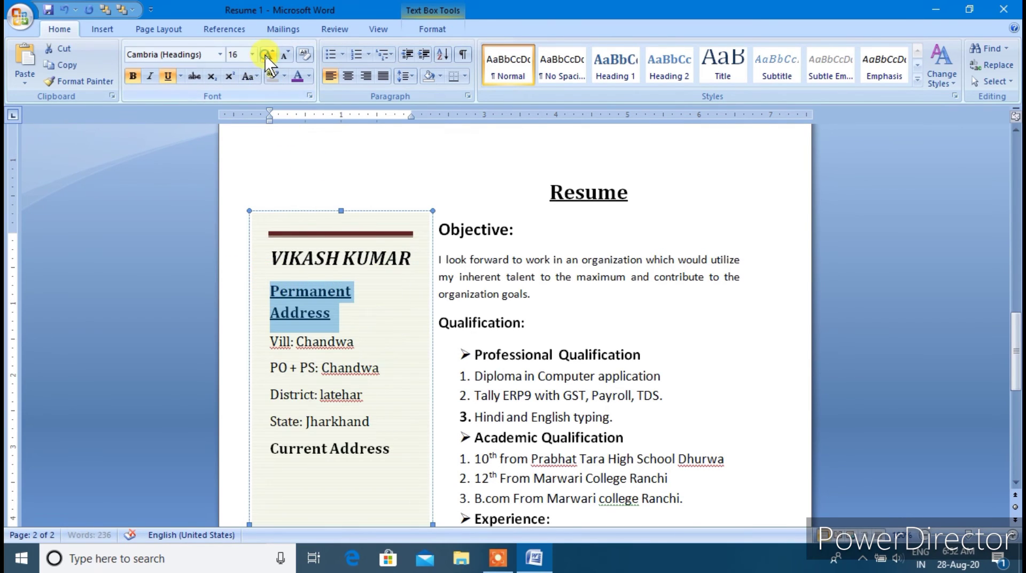
left_click(284, 54)
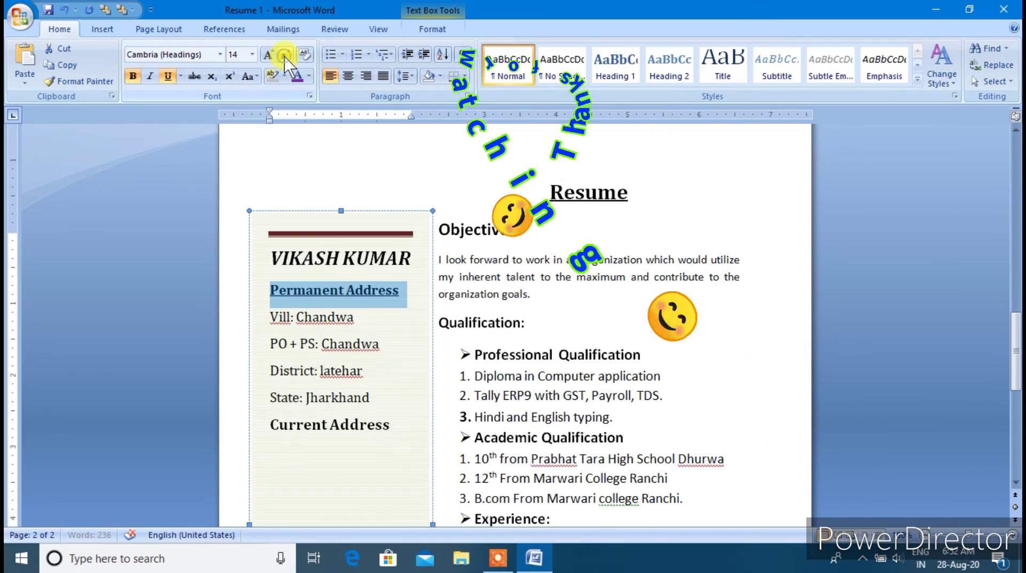
left_click_drag(399, 429, 275, 432)
left_click(284, 55)
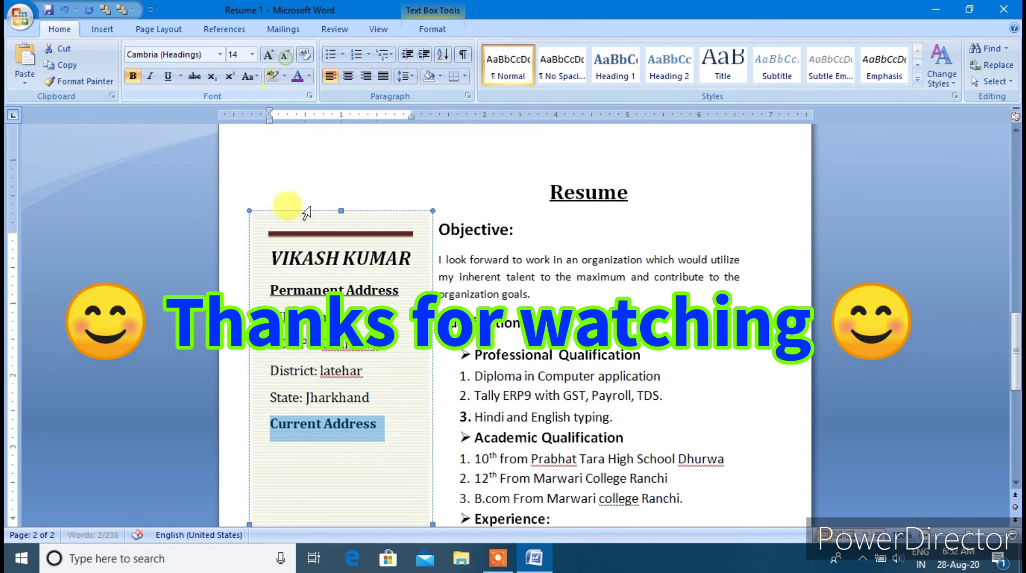
left_click(273, 451)
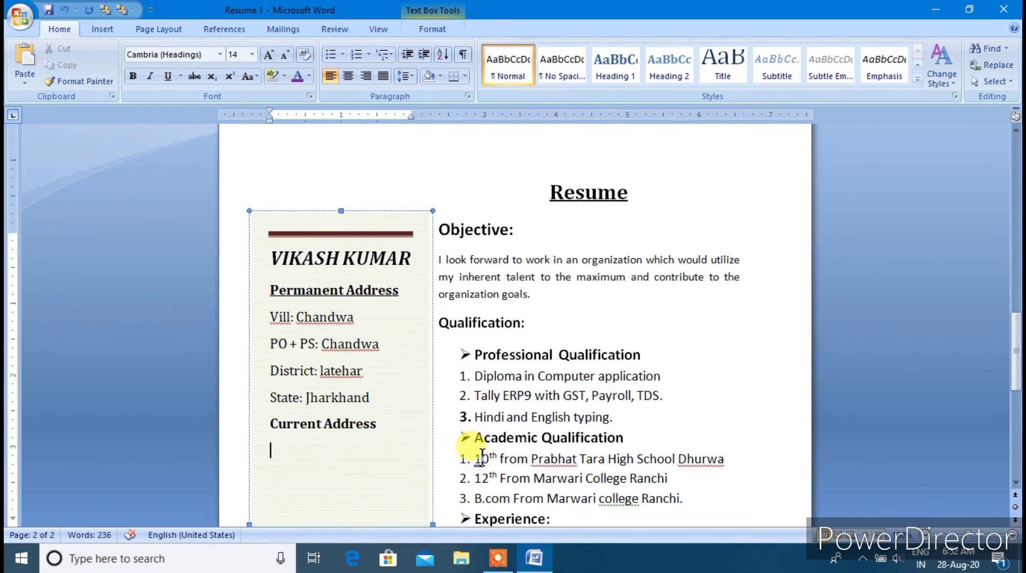
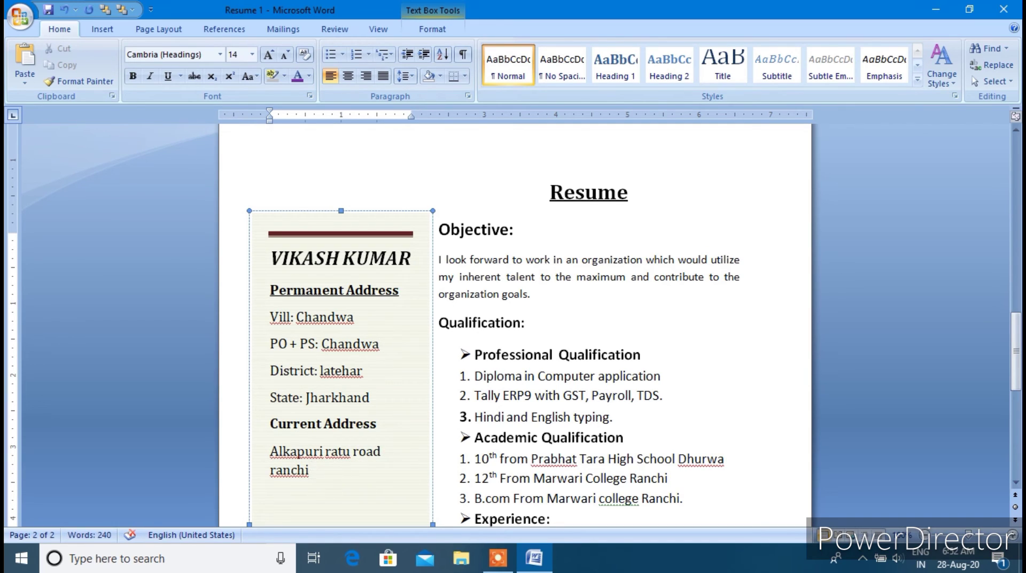
Type the street-and-city line and the state-and-PIN-code line under Current Address, then append the city name
key("Return")
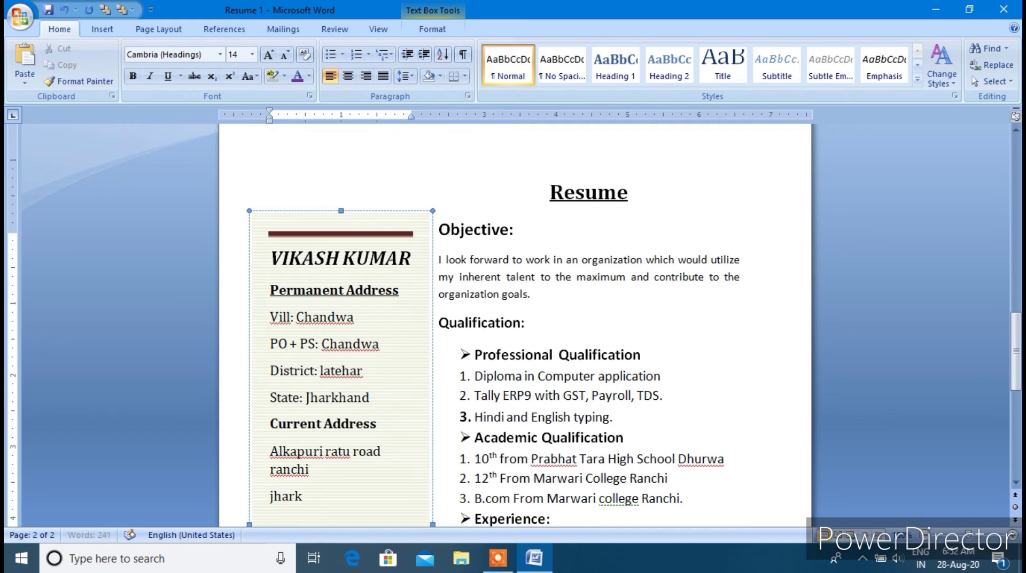
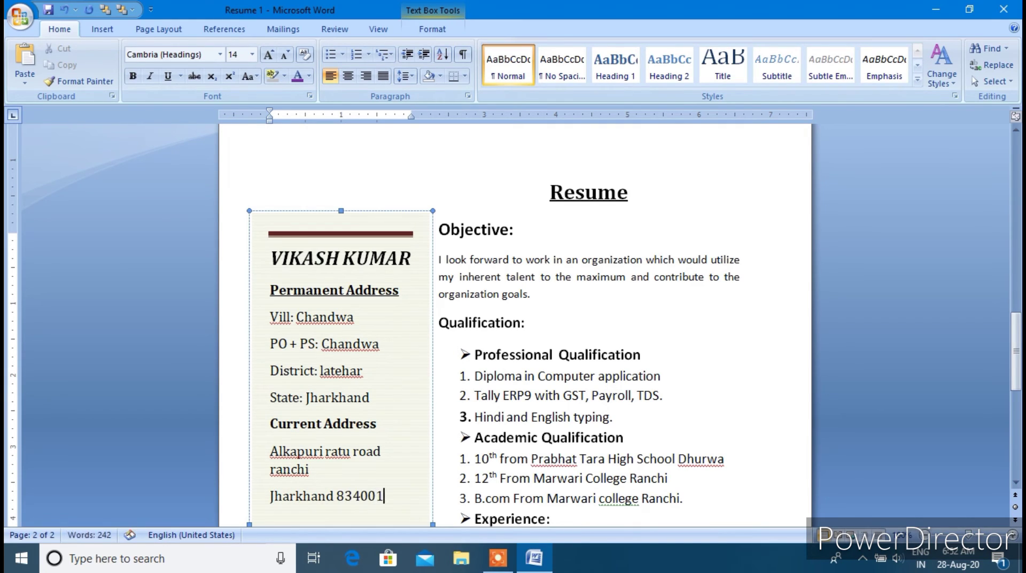
key("Return")
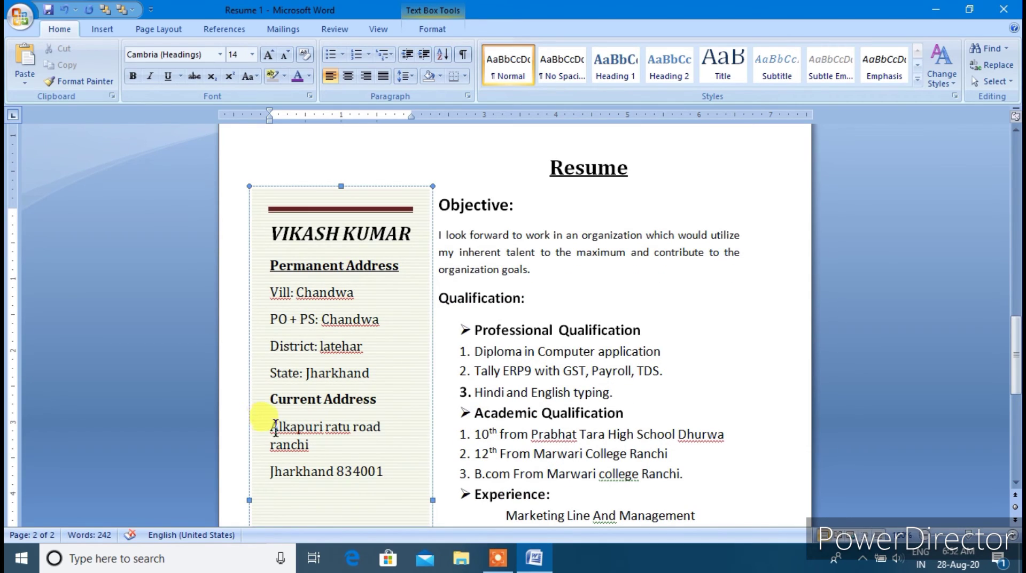
scroll(323, 448, "down", 1)
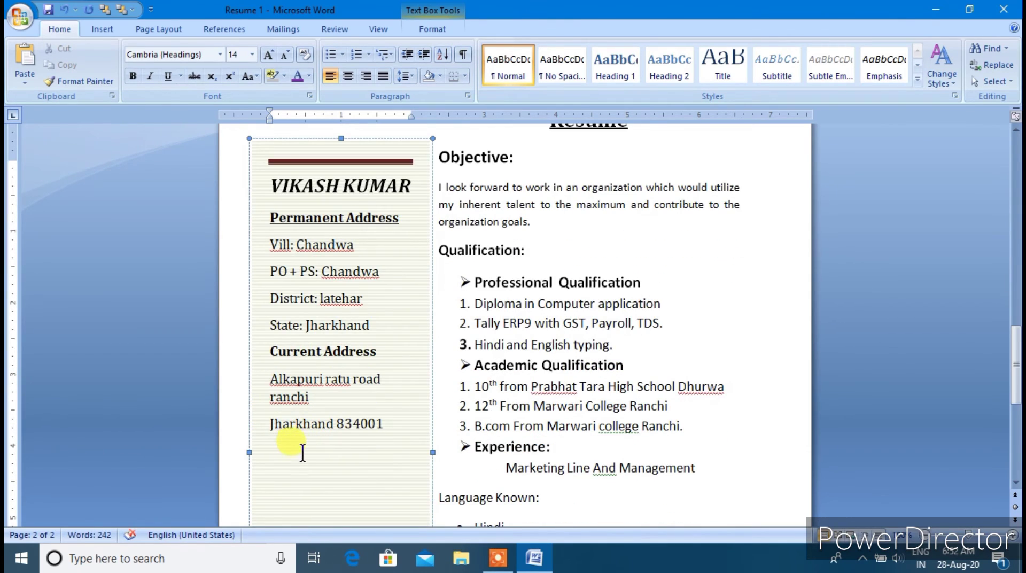
left_click(316, 409)
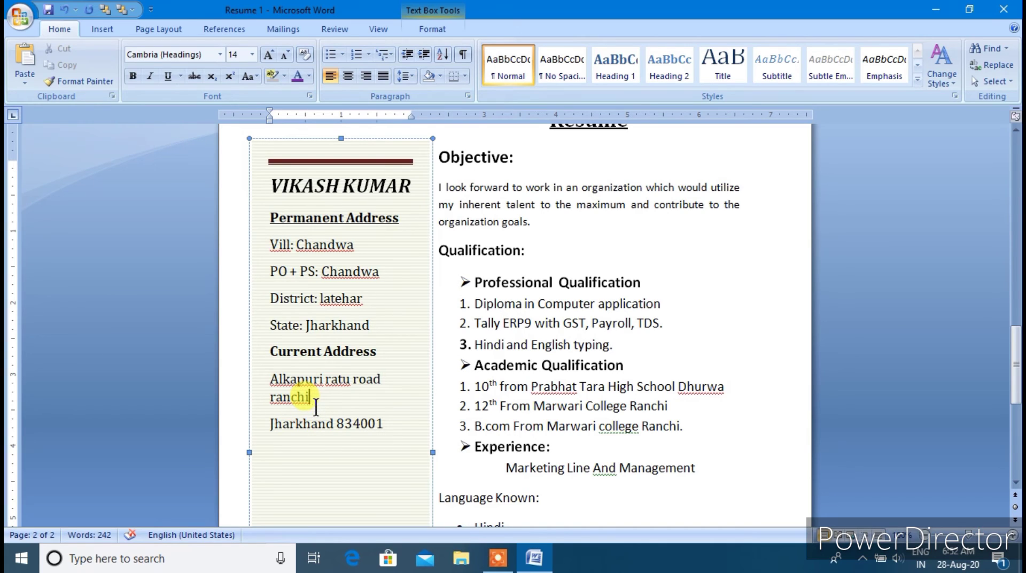
type(", Ranch")
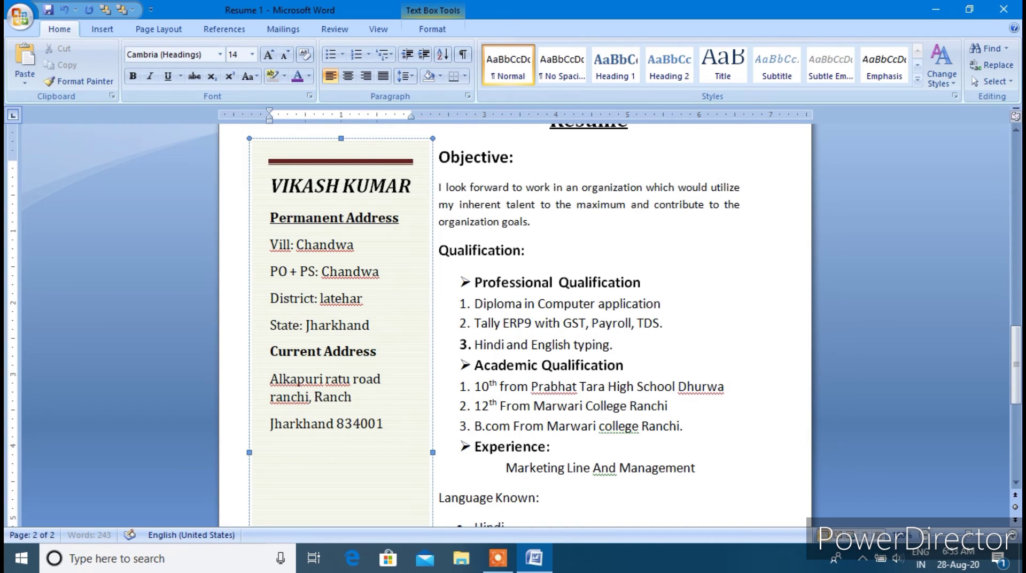
type("i")
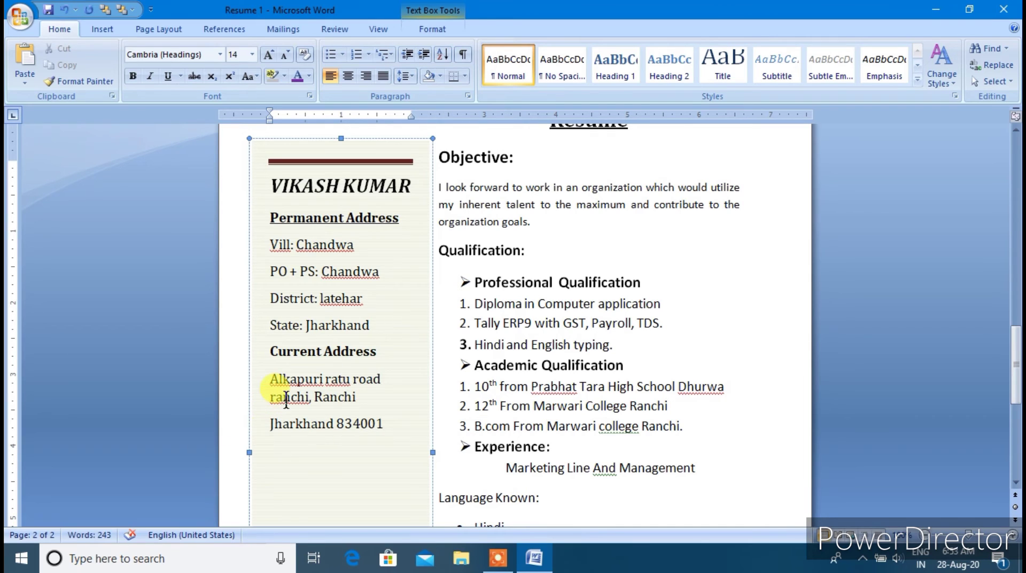
Accept the capitalised city name suggestion and ignore the flagged road and locality names
right_click(274, 396)
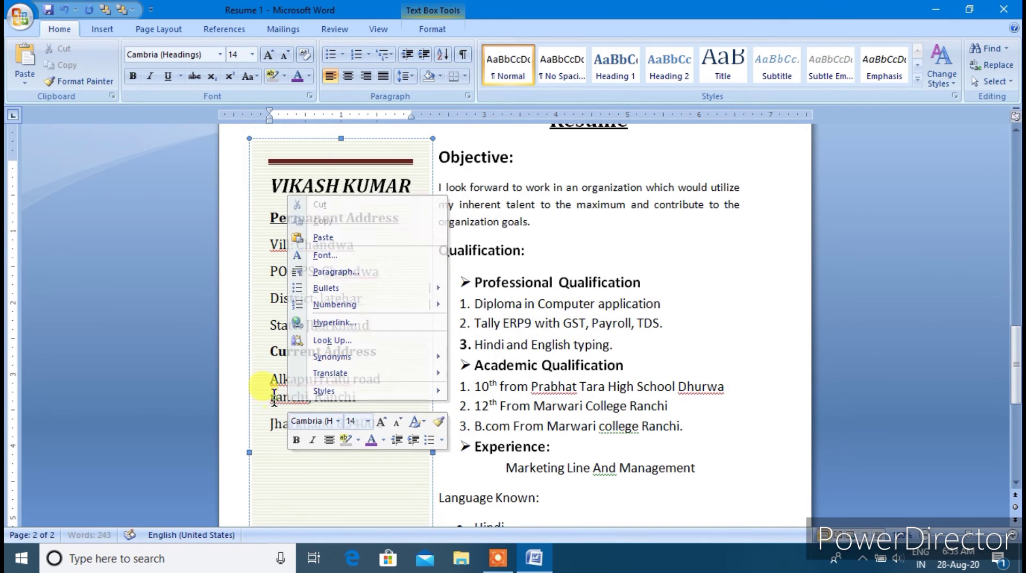
left_click(274, 396)
right_click(278, 398)
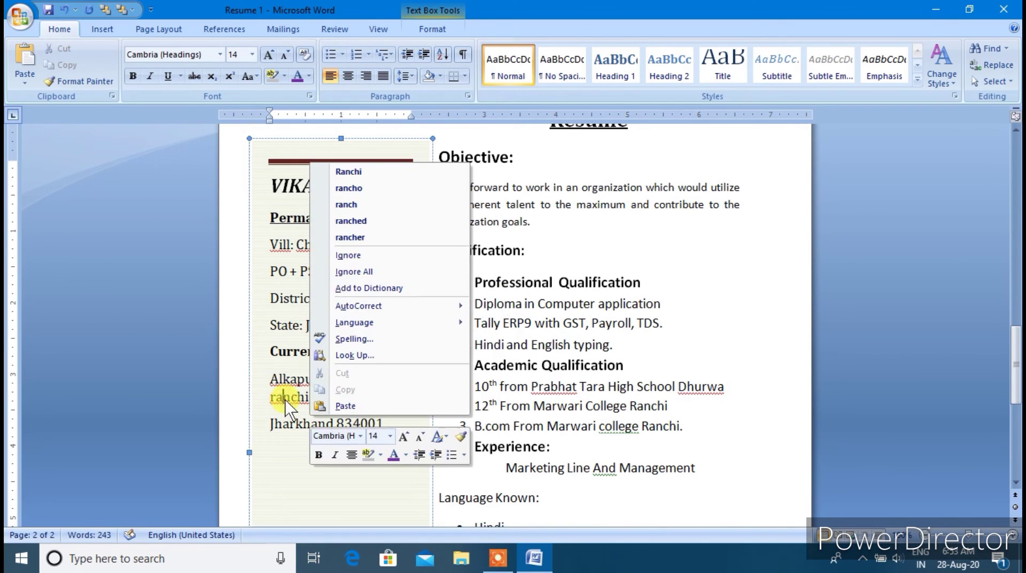
left_click(347, 172)
right_click(338, 380)
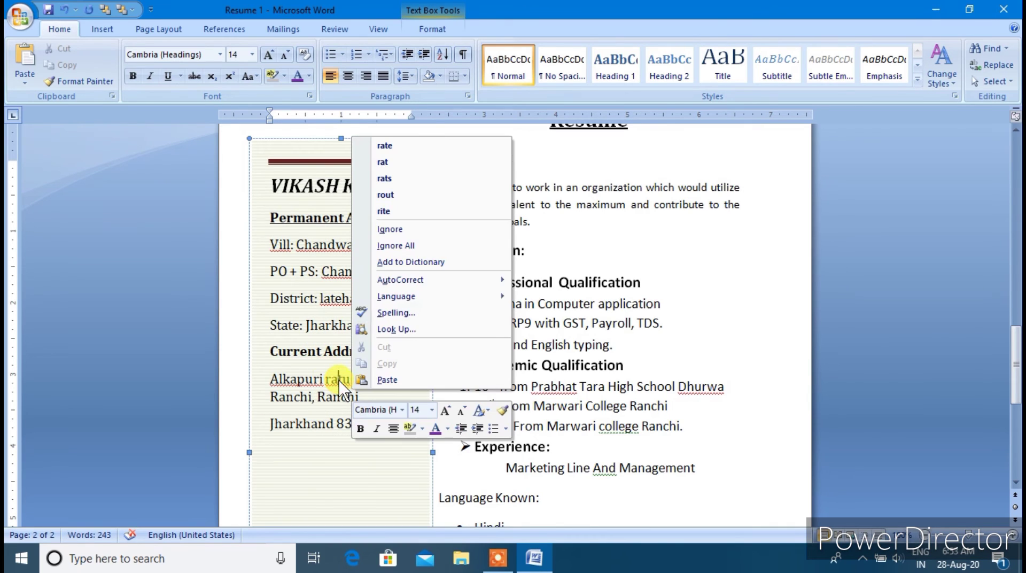
left_click(390, 228)
right_click(306, 378)
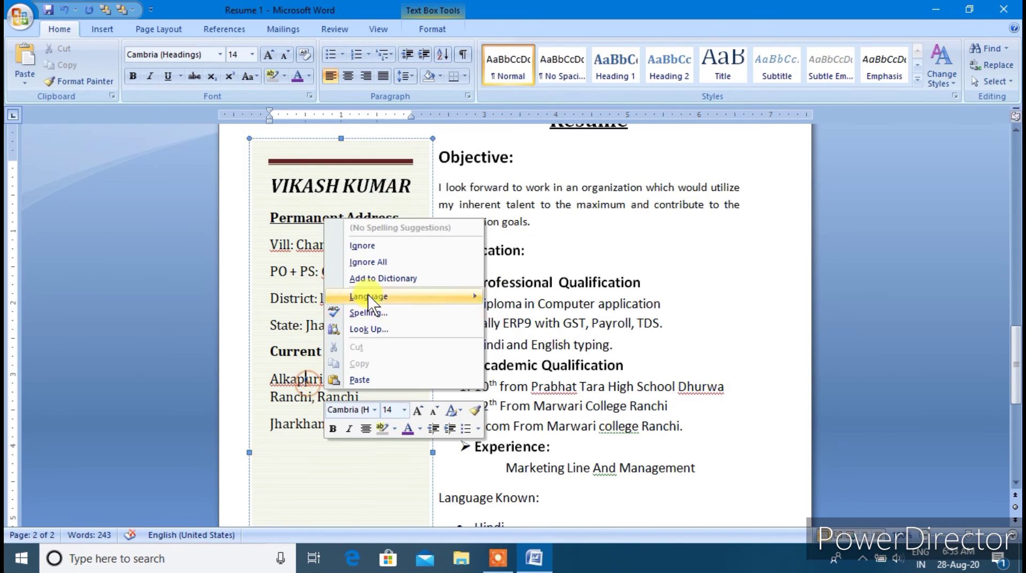
left_click(363, 245)
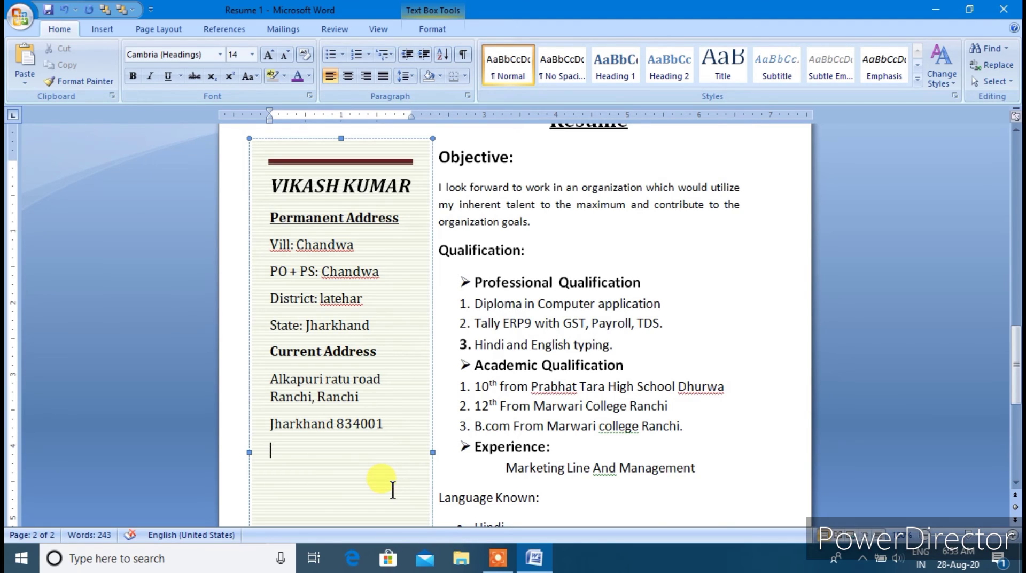
Add an 'E- Mail:' label, the applicant's e-mail address beneath it, and a 'Contact No.' label
type("E- Mai")
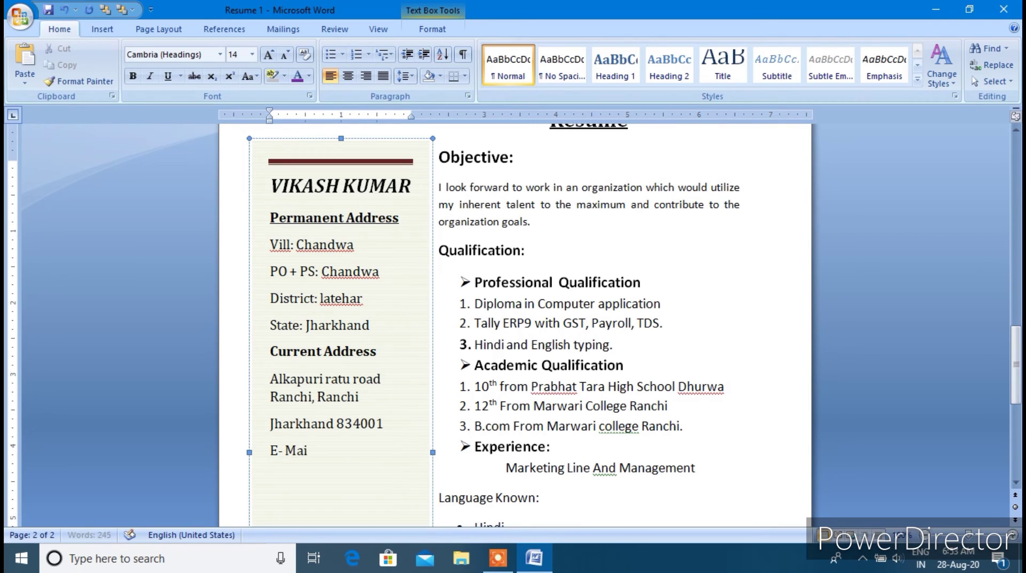
type("l:")
key("Return")
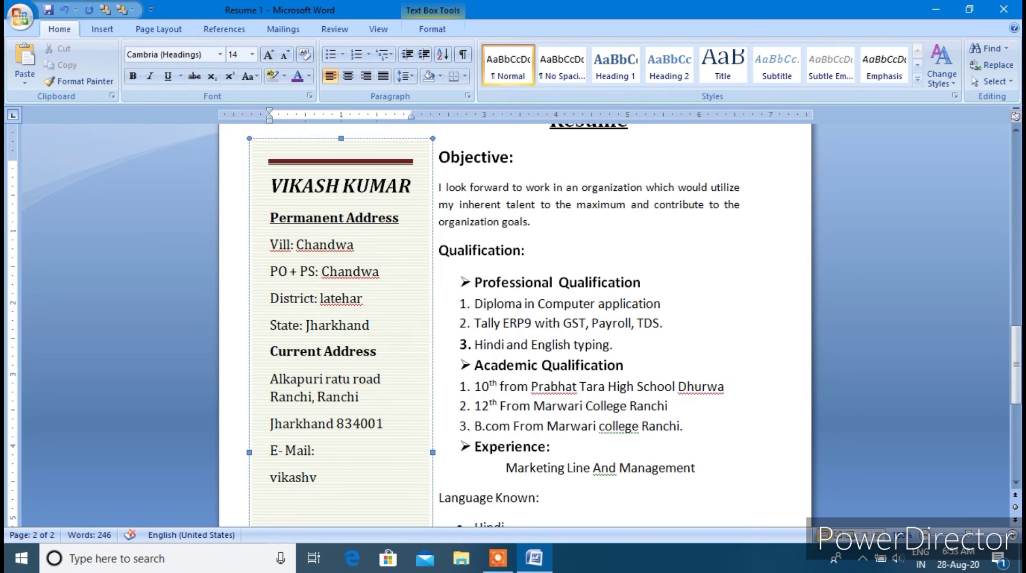
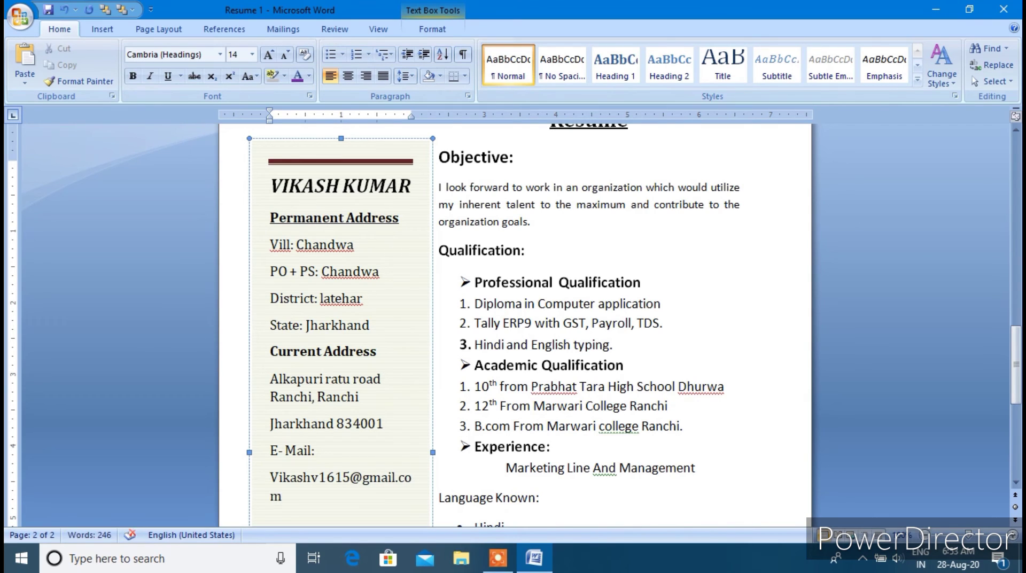
key("Return")
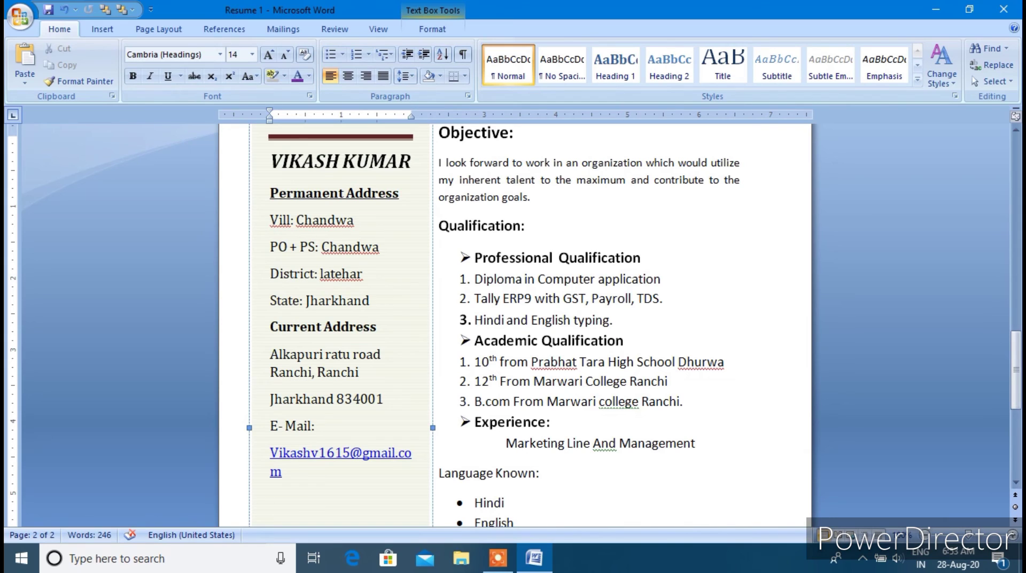
type("Conta")
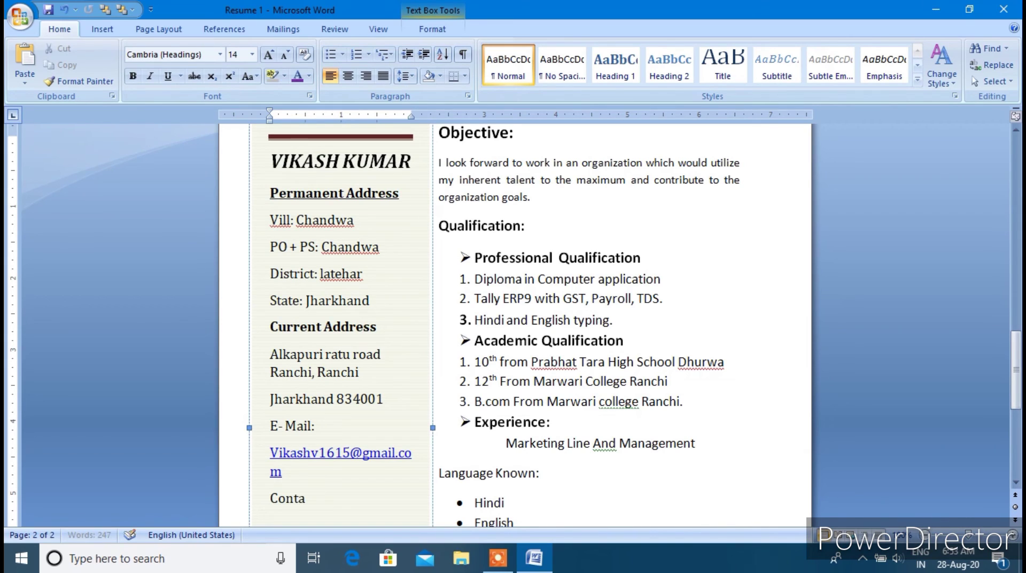
type("ct No.")
key("Return")
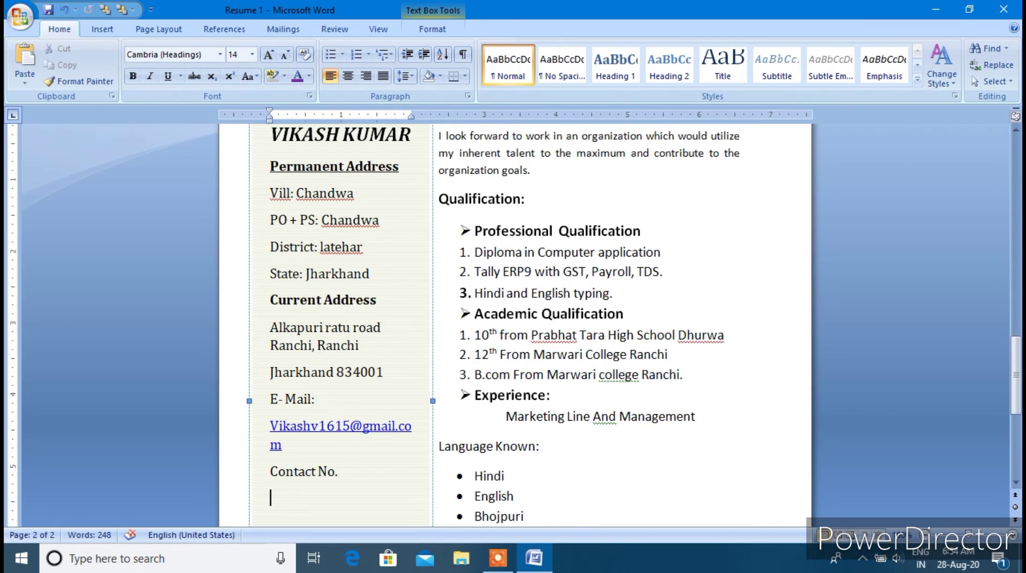
Type a 'Cell: +91' line with the applicant's phone number and a second contact number below
type("Cell ")
type("+")
key("BackSpace")
key("BackSpace")
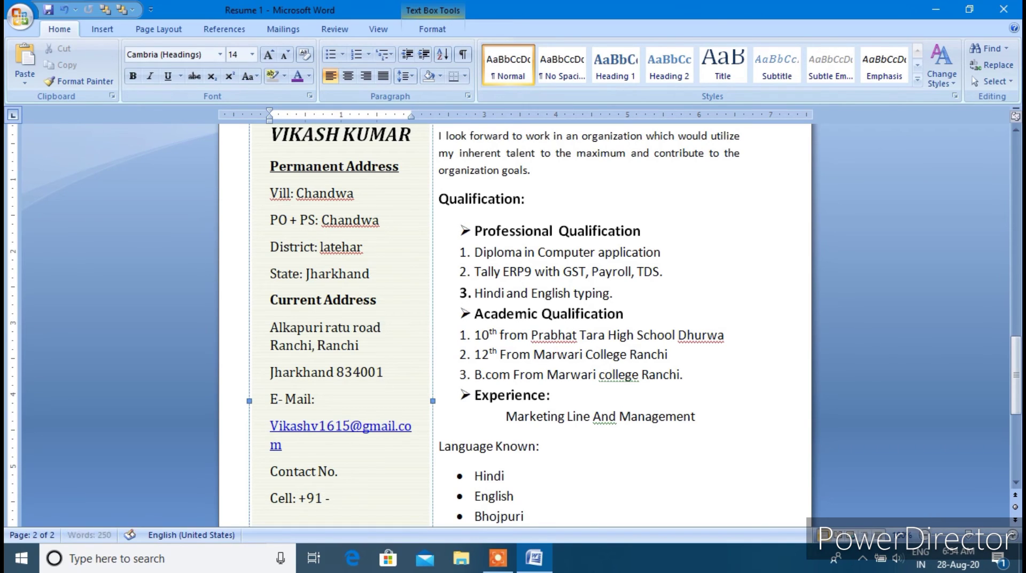
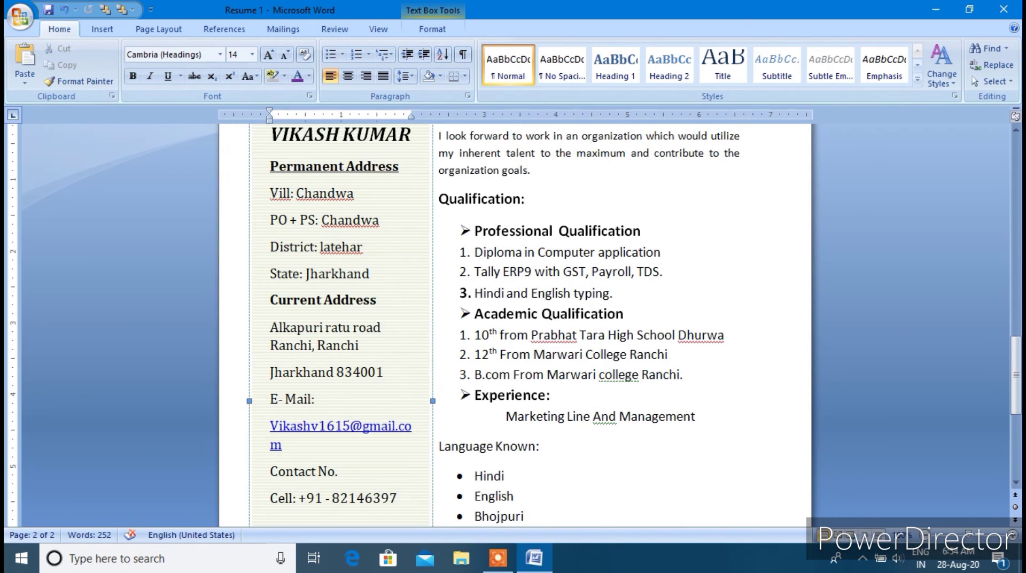
key("Return")
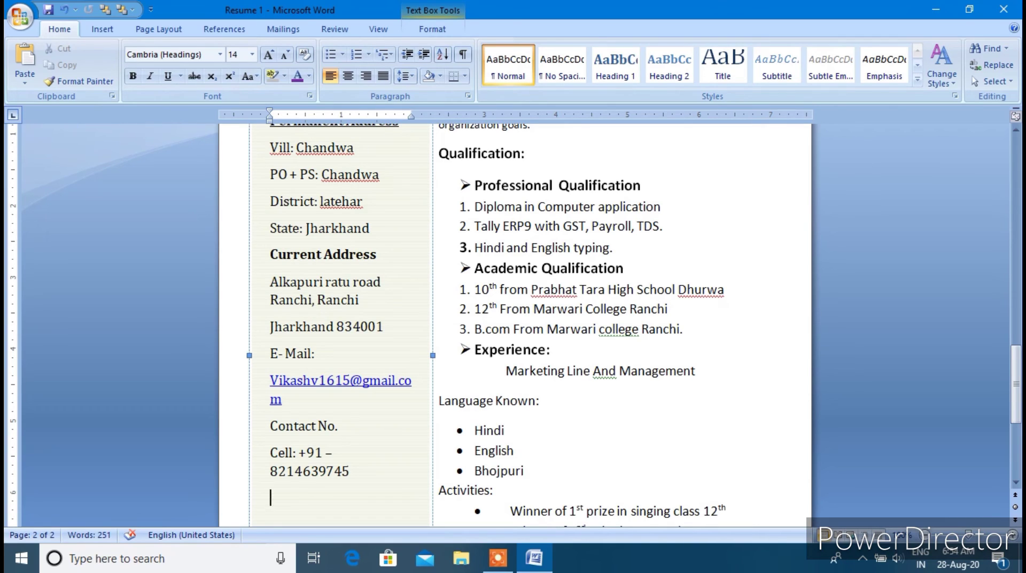
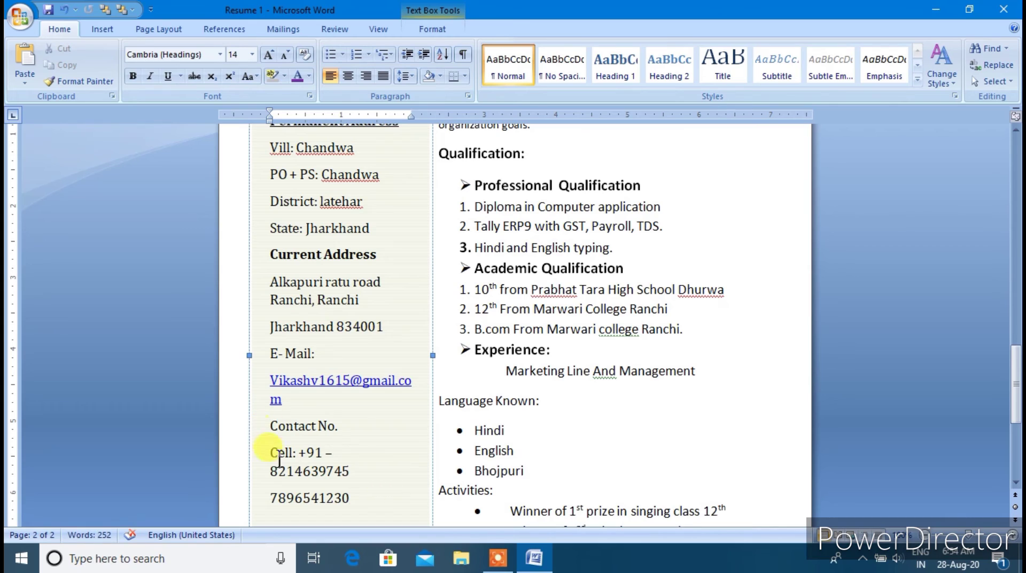
Join the cell number onto the Cell line and align the second number beneath it
left_click(329, 452)
key("Delete")
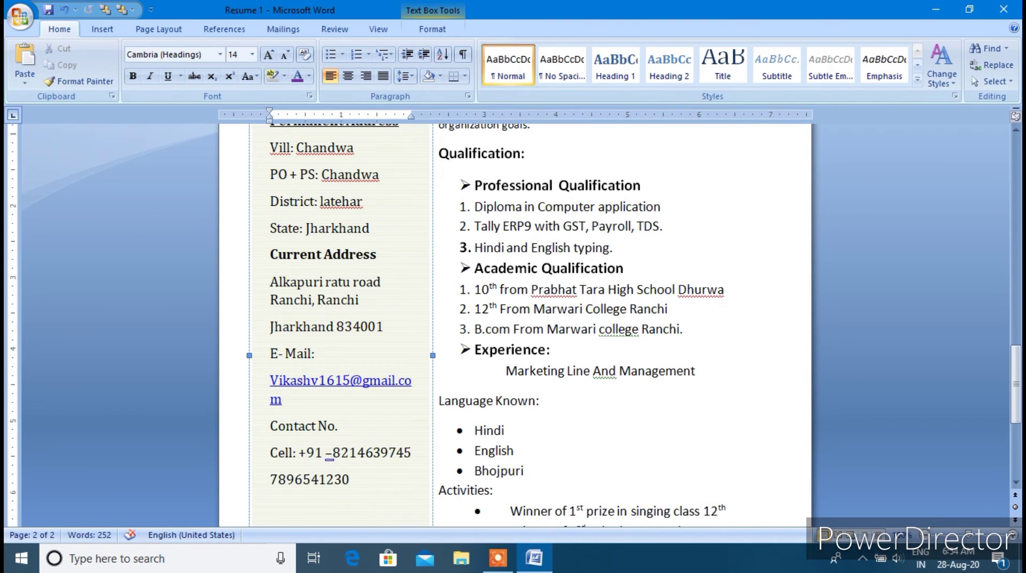
left_click(271, 478)
key("Tab")
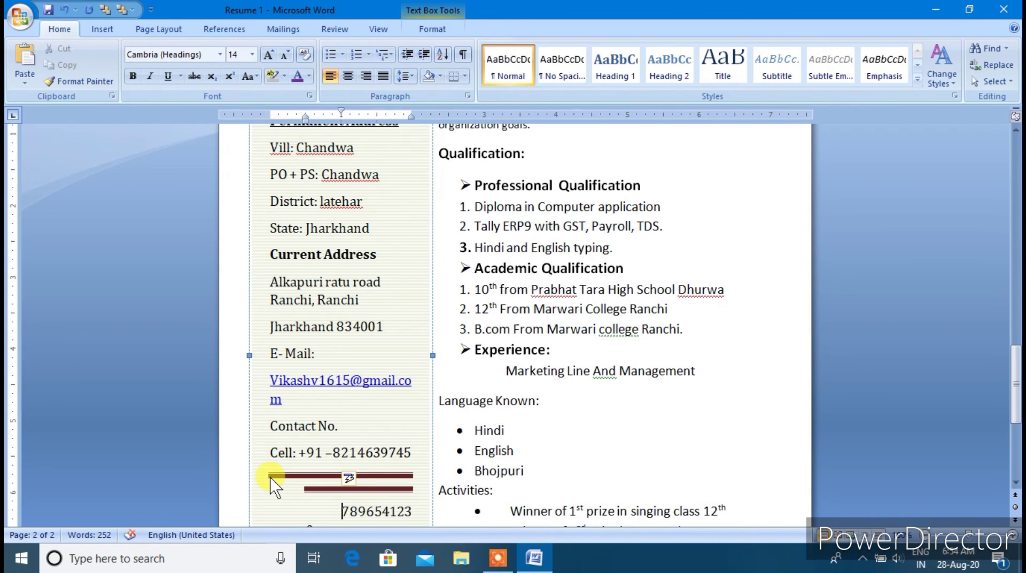
key("BackSpace")
key("BackSpace")
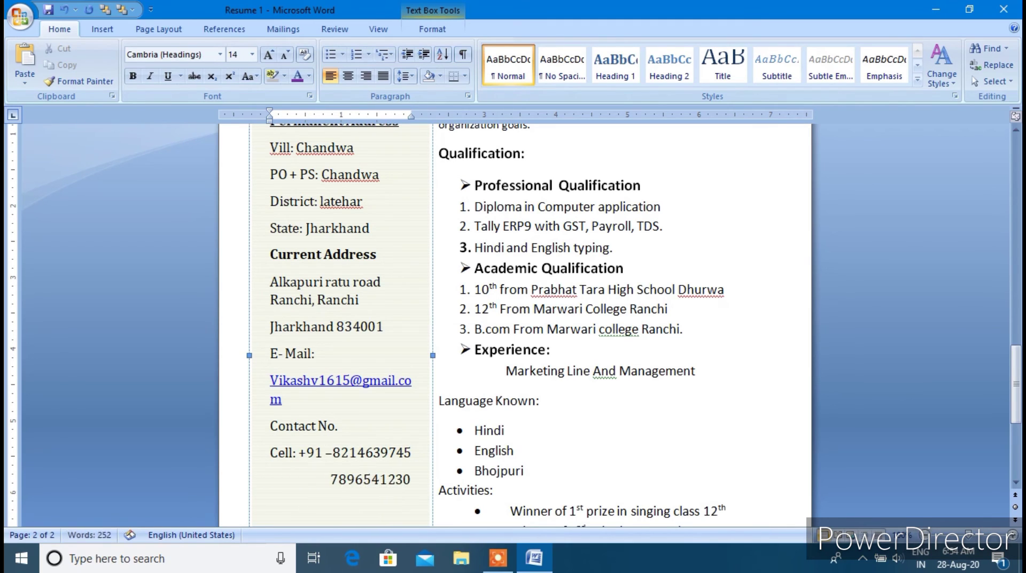
left_click(416, 481)
scroll(406, 460, "down", 3)
left_click(306, 335)
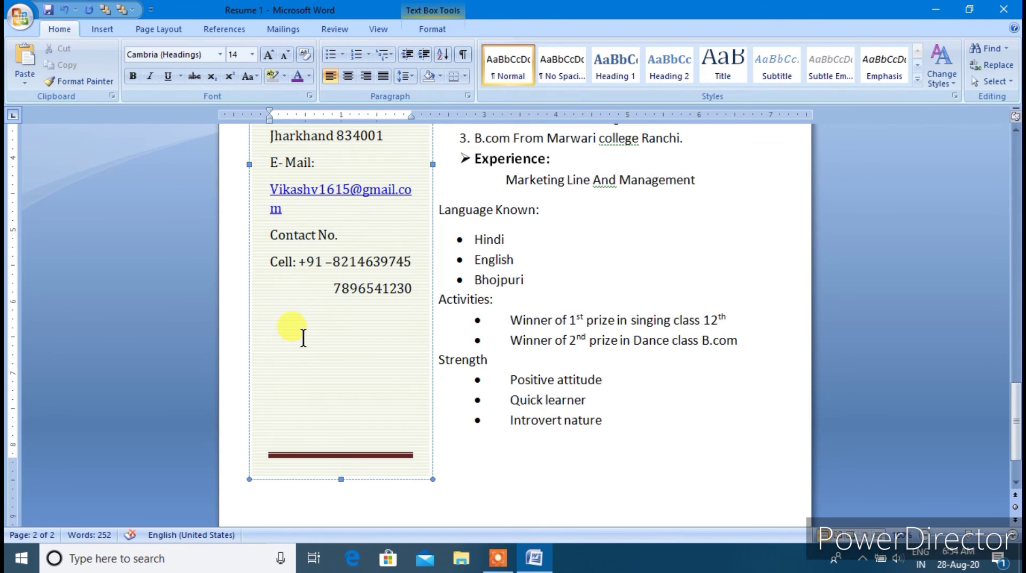
Type a 'Personal Profile' heading, a 'Father's name' label, and the father's name on separate lines
type("Personal Pr")
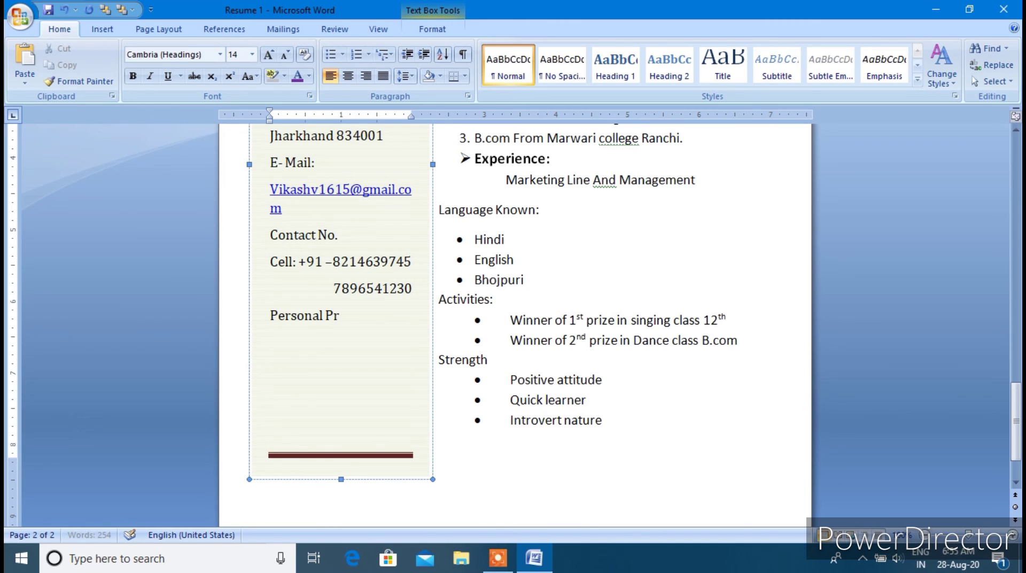
type("ofile")
key("Return")
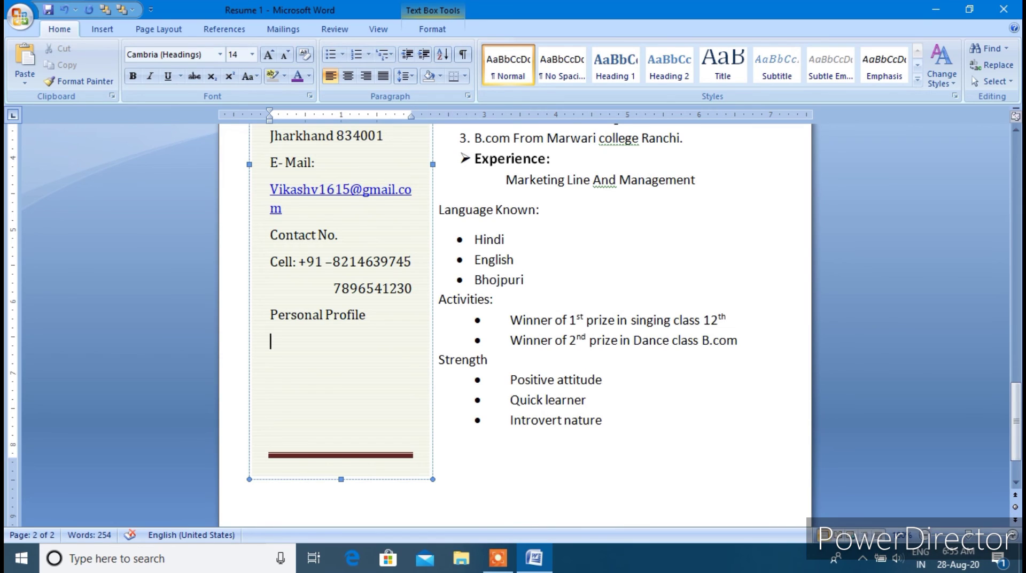
type("Father")
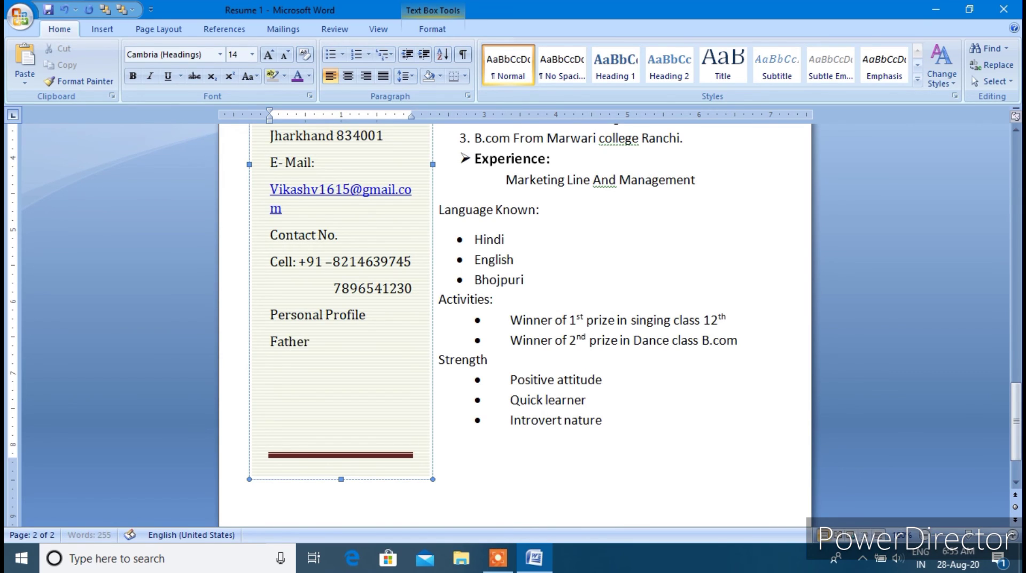
type("'s name")
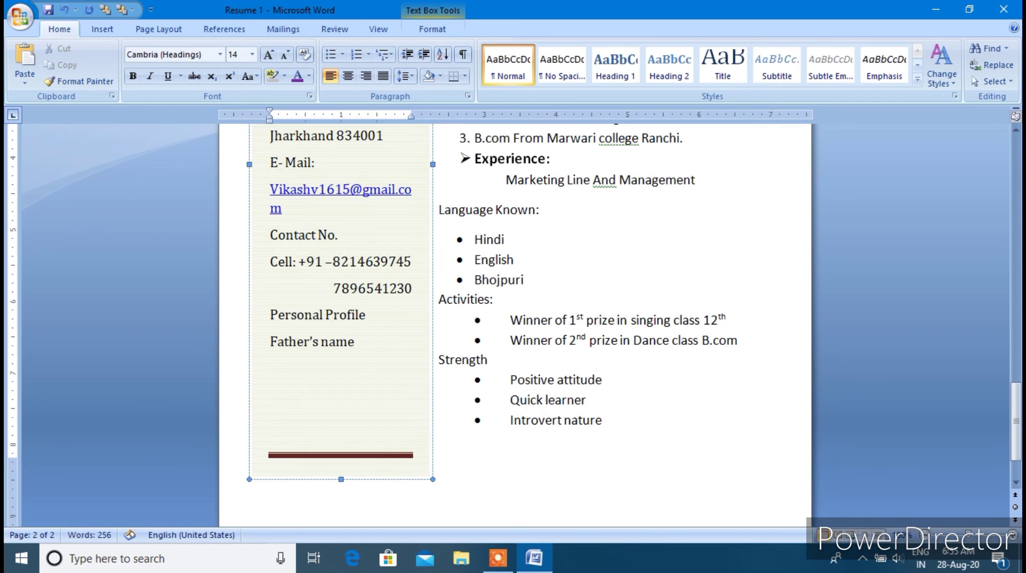
key("Return")
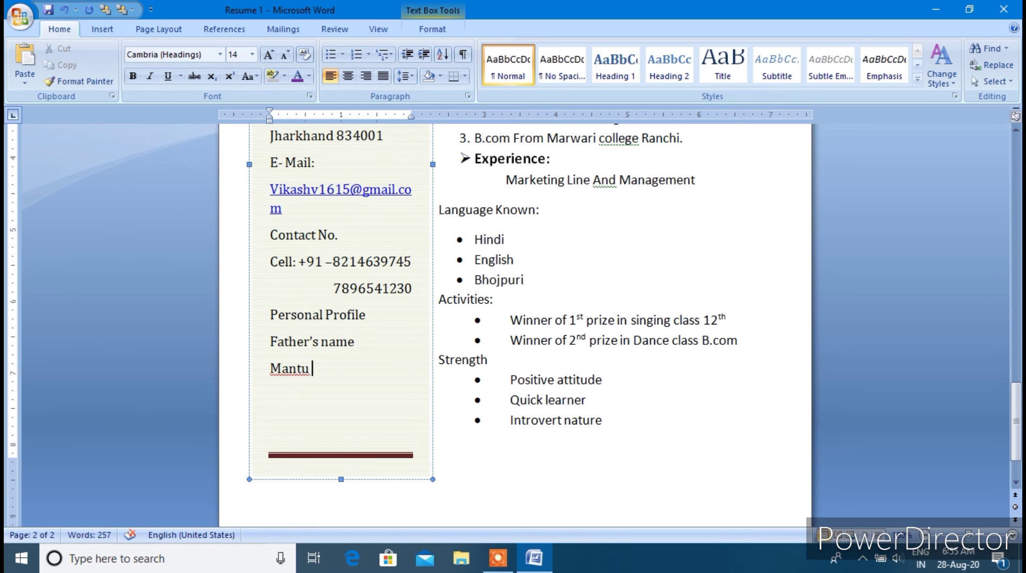
key("Return")
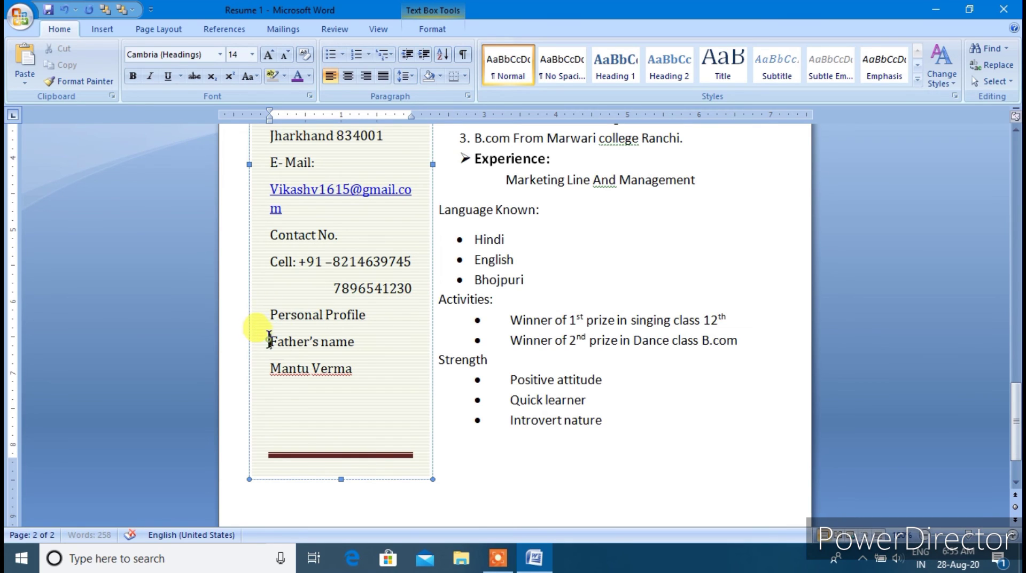
Shrink the father's name lines to 12 pt and join them, then undo an indent change
left_click_drag(267, 335, 345, 376)
left_click(286, 55)
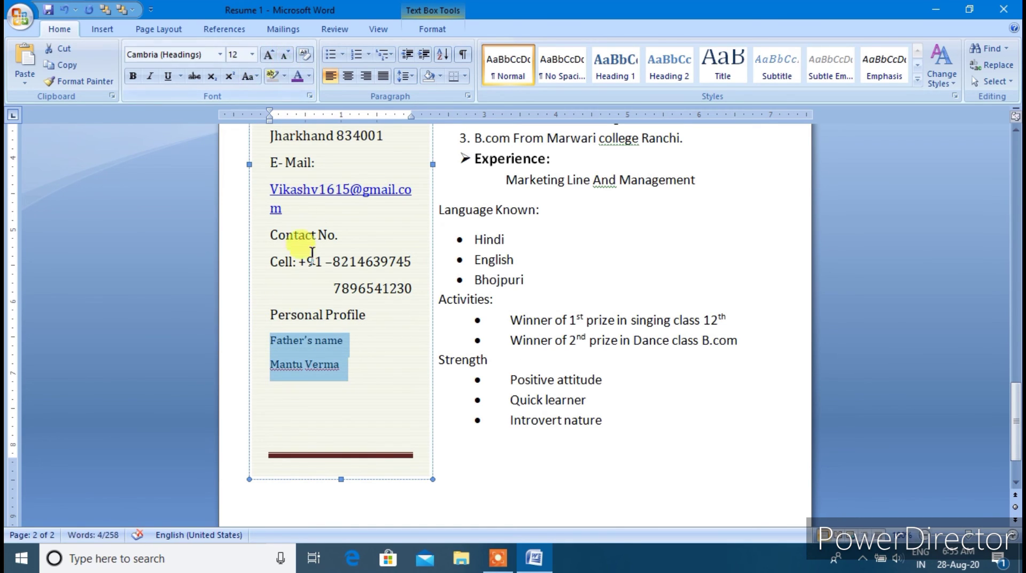
left_click(273, 364)
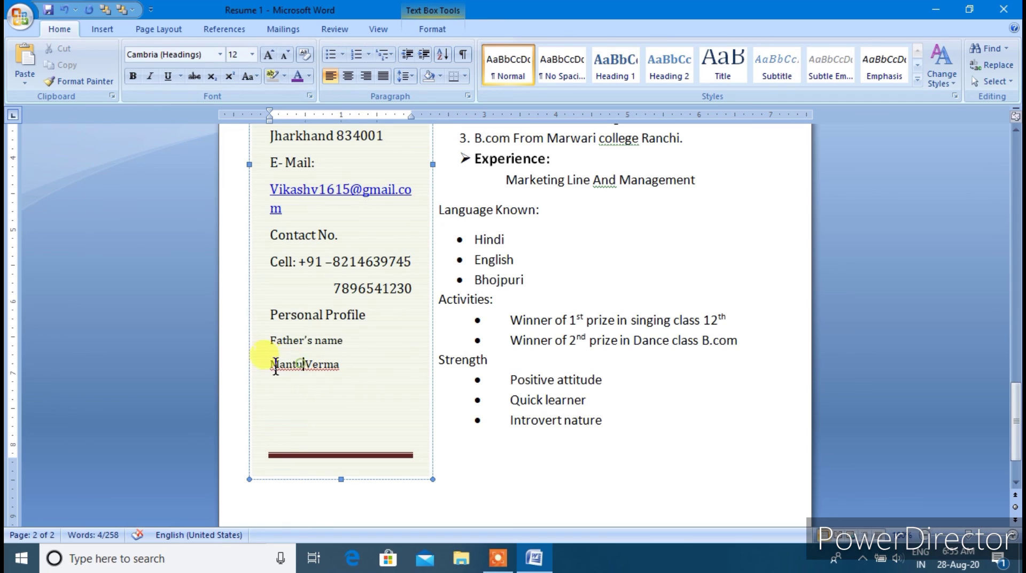
key("BackSpace")
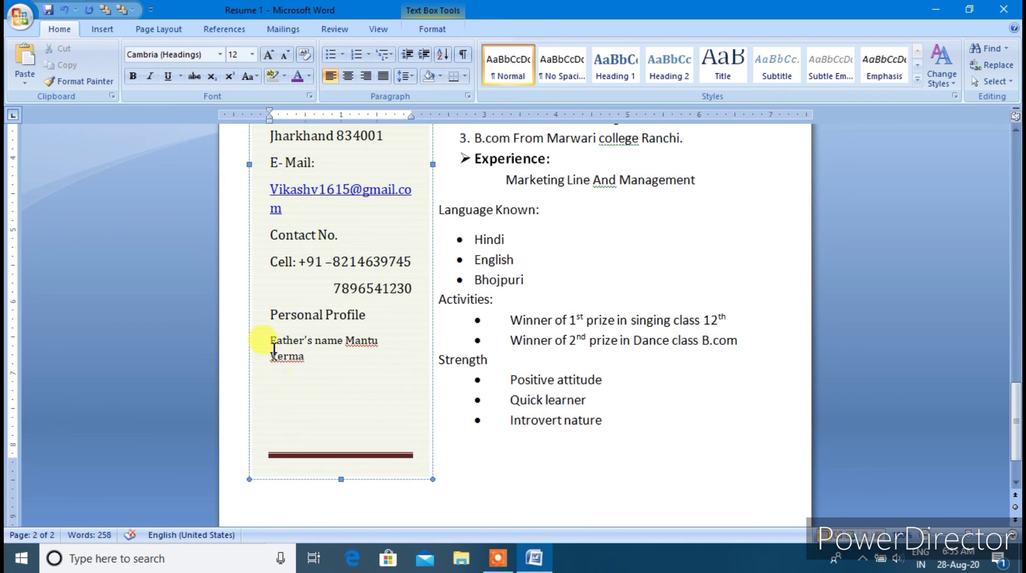
left_click_drag(269, 339, 386, 342)
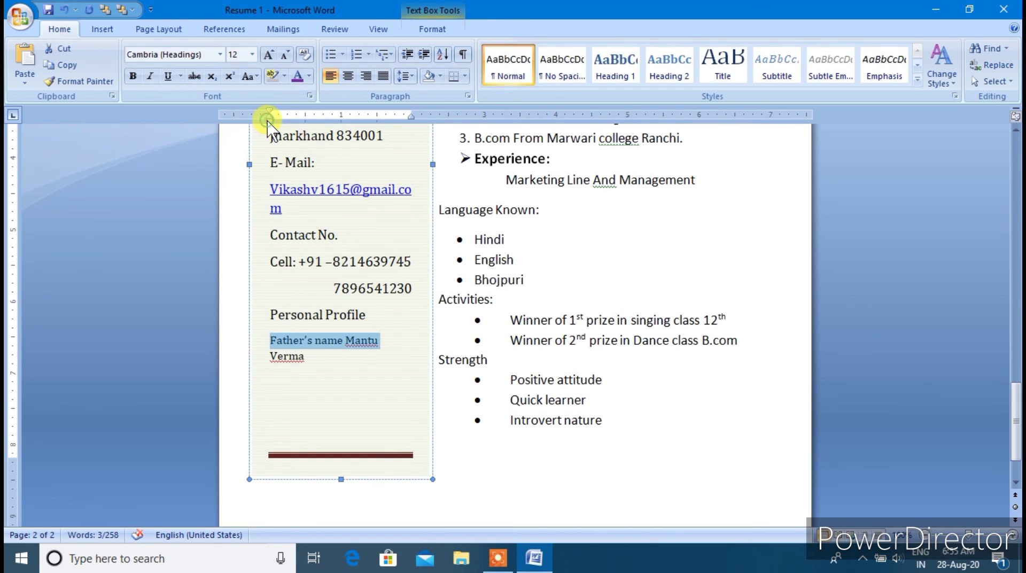
left_click_drag(268, 116, 261, 116)
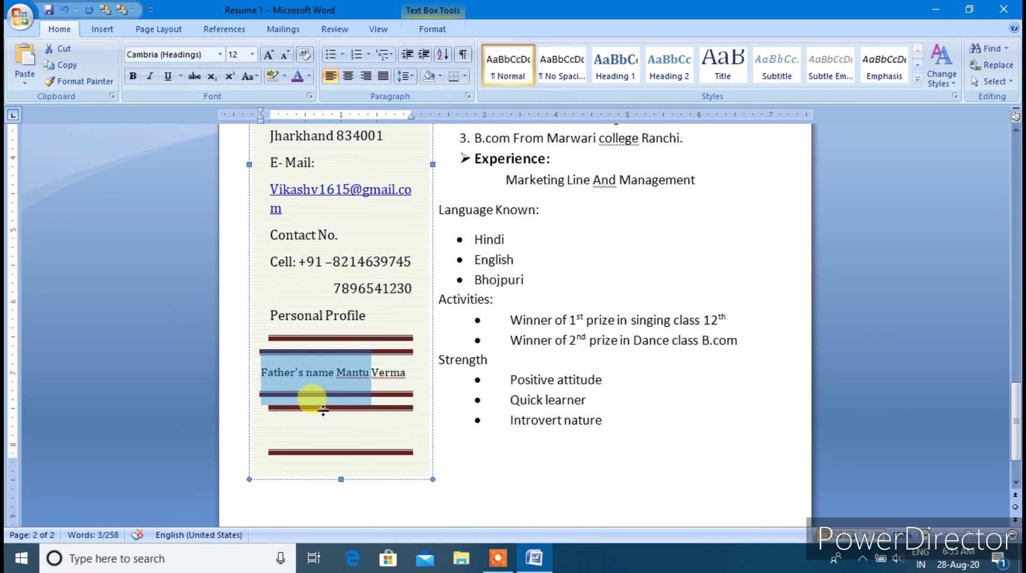
key("ctrl+z")
Put the father's name back on its own line and restore both lines to 14 pt
left_click(325, 375)
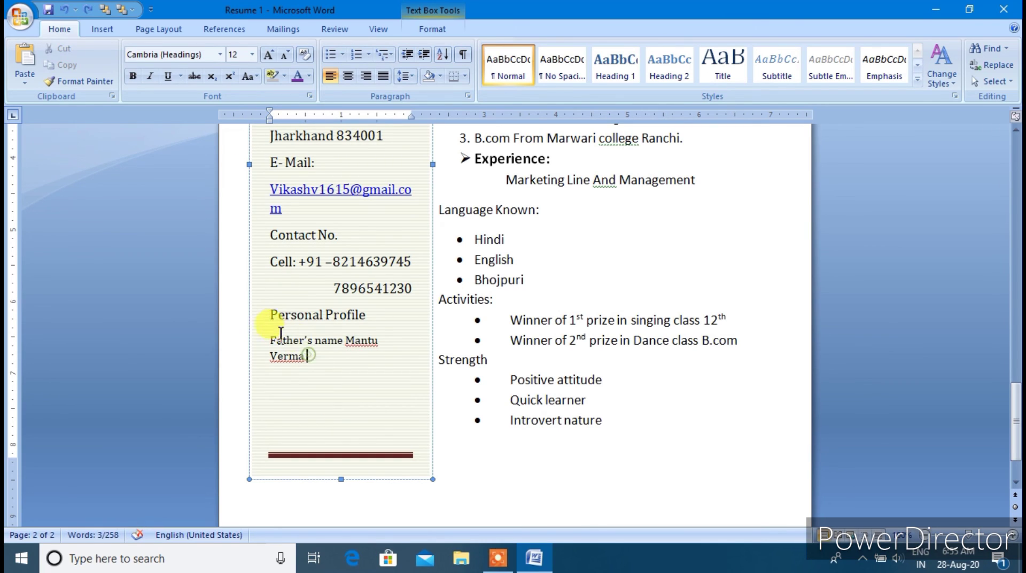
left_click(346, 341)
key("Return")
left_click_drag(270, 335, 320, 364)
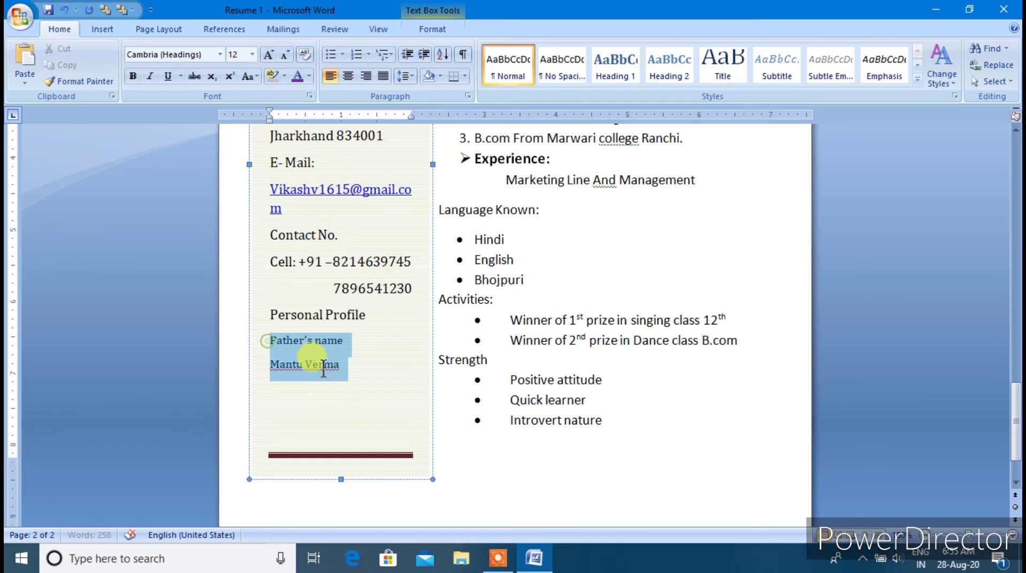
left_click(268, 54)
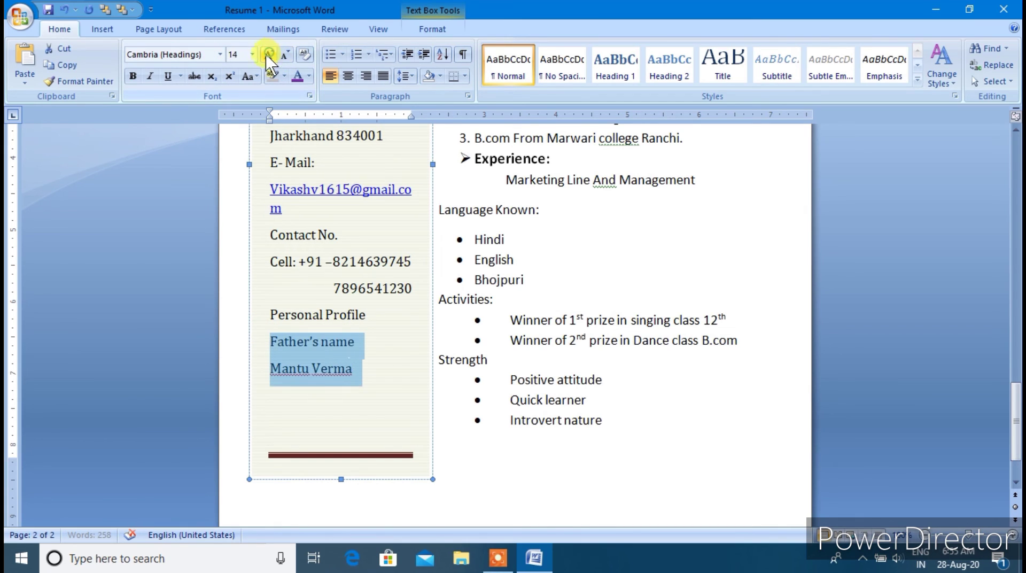
left_click(356, 414)
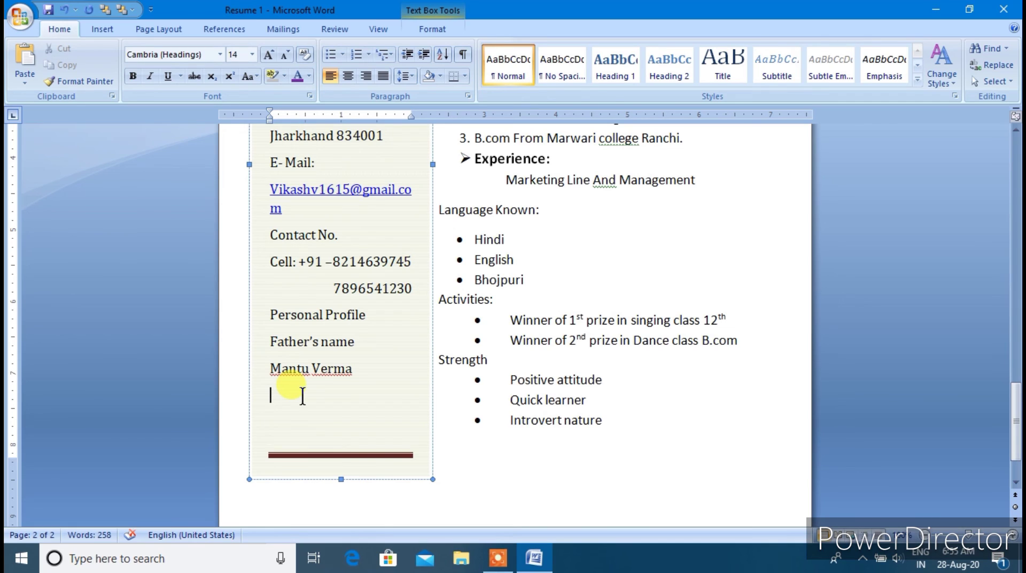
Add the 'DOB :' line with the date of birth, then 'Gender: Male' and 'Nationality: Indian' lines
type("Do")
key("BackSpace")
type("I")
key("BackSpace")
type("OB ")
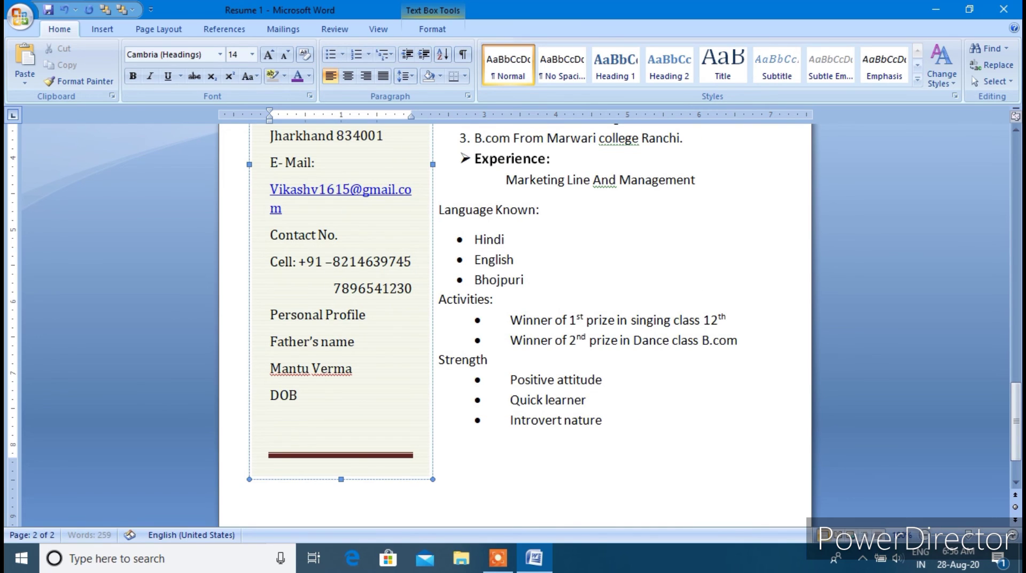
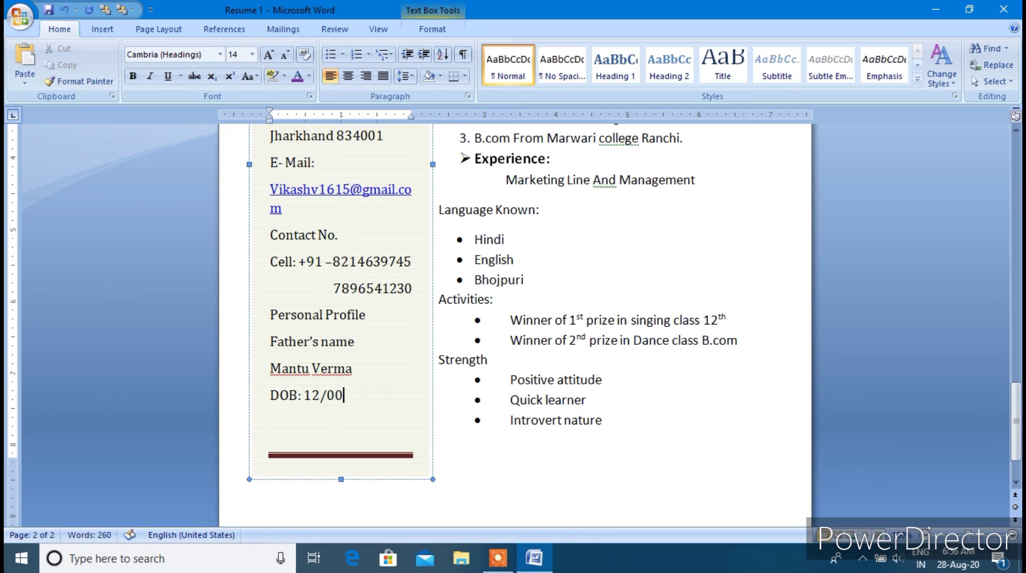
key("Return")
type("Gender")
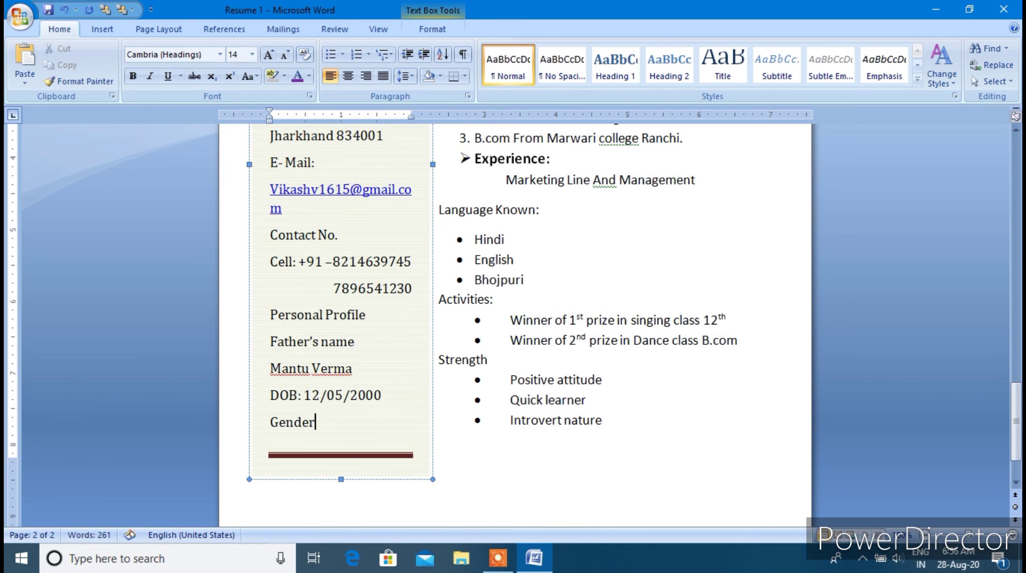
type(": Male")
key("Return")
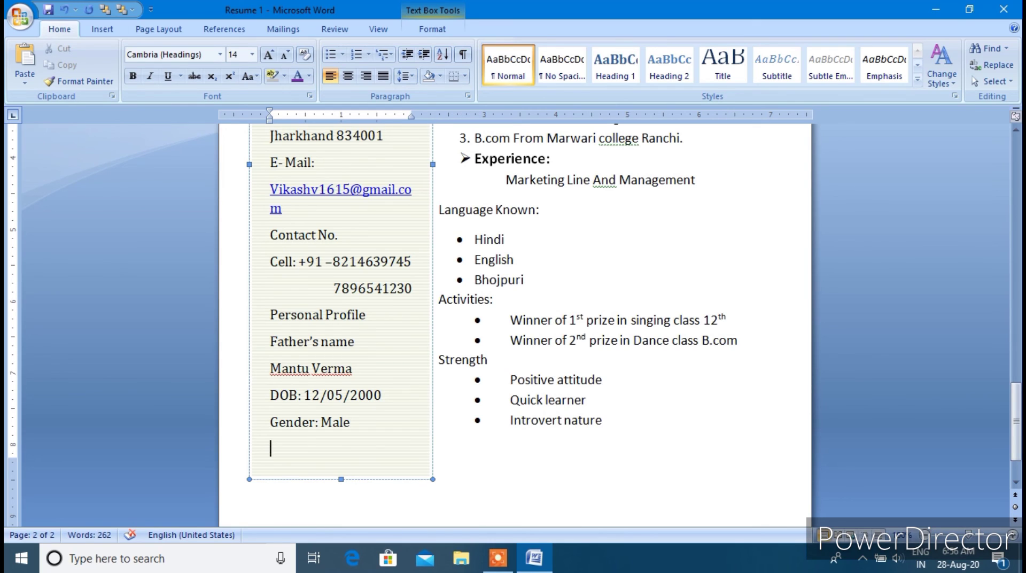
type("Nationali")
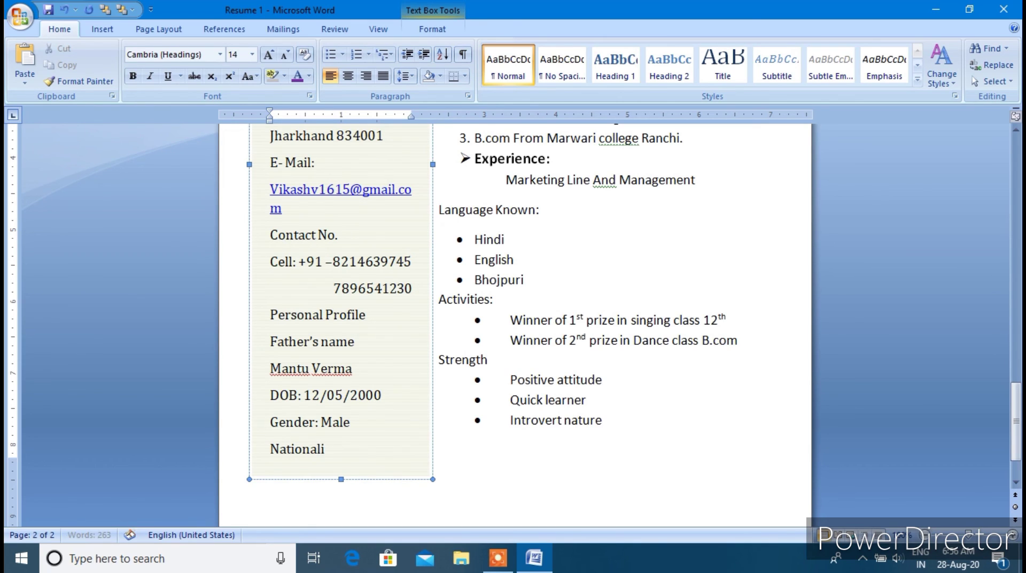
type("ty: Indian")
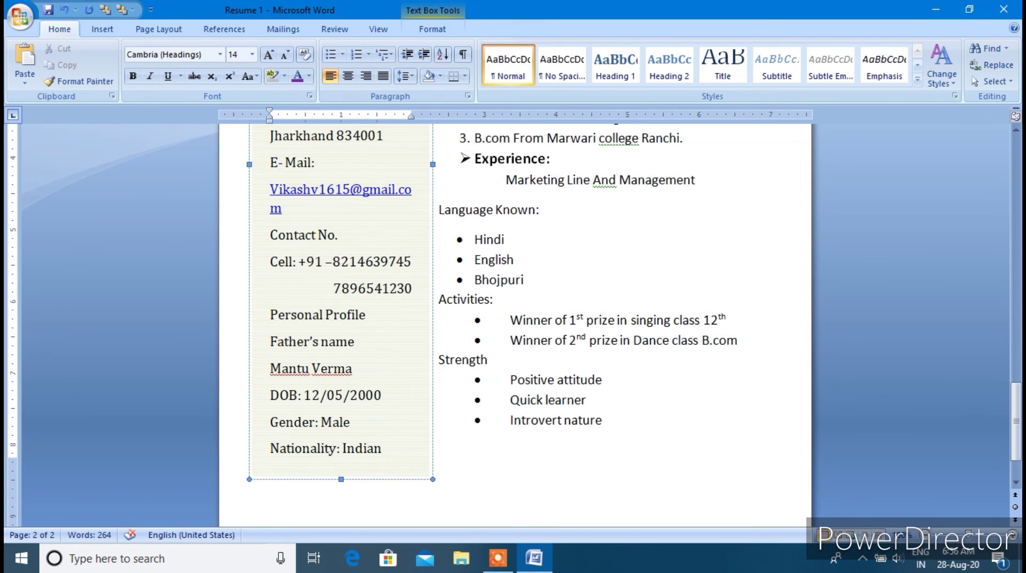
scroll(344, 483, "down", 3)
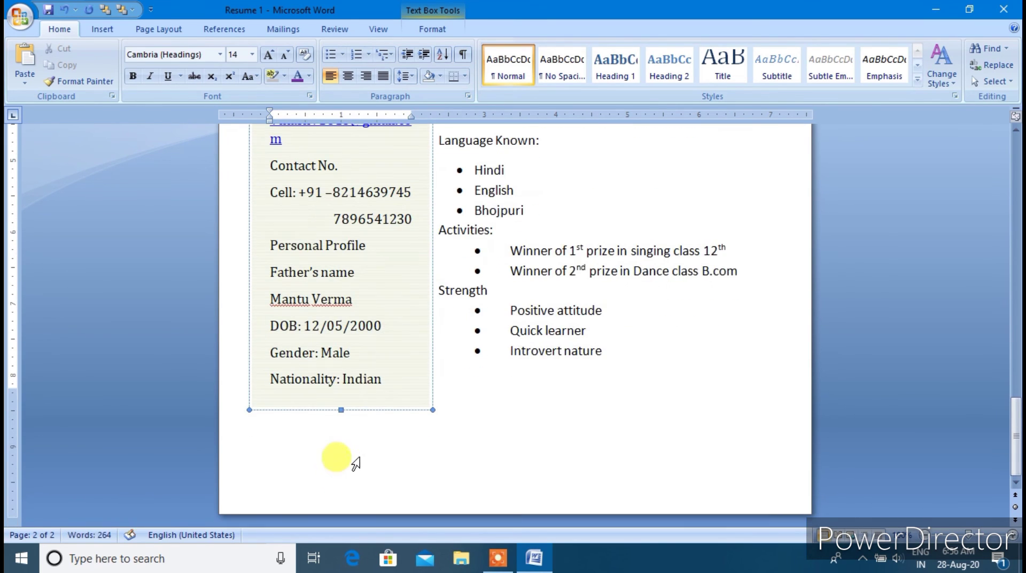
Make the sidebar text box taller and add a final 'Marital Status: Single' line
left_click_drag(343, 410, 336, 433)
left_click(274, 406)
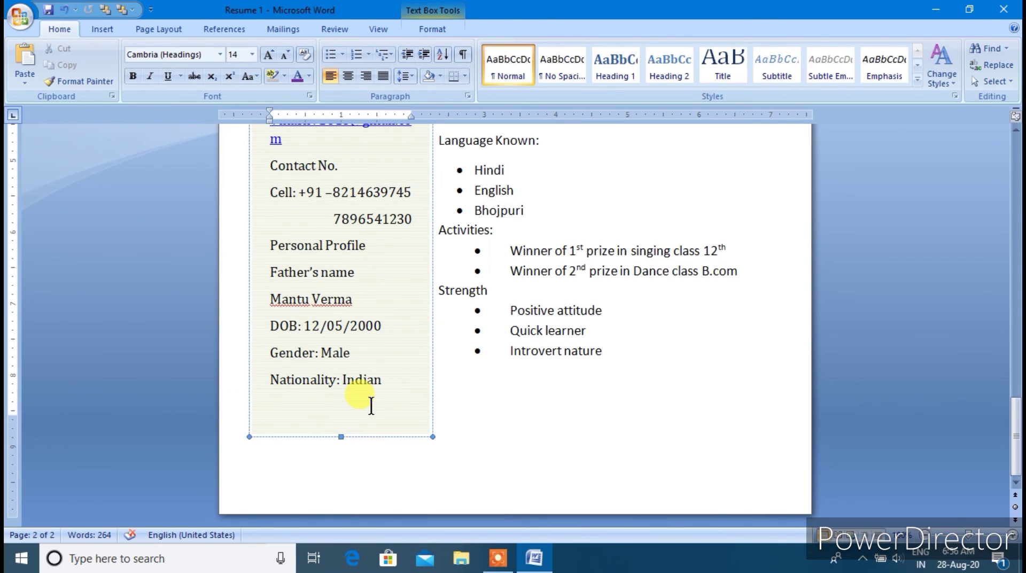
type("Mar")
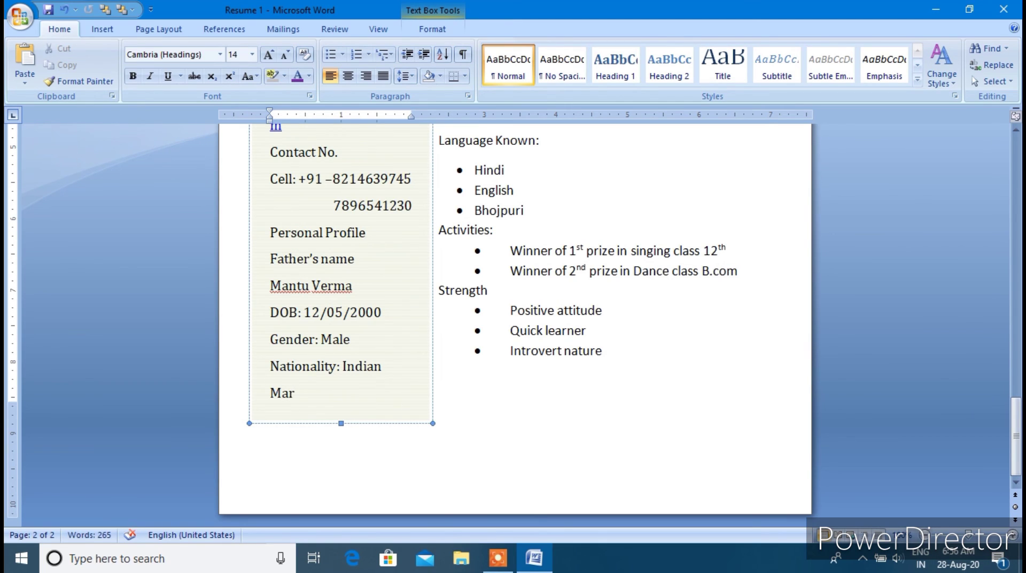
type("ital Status:")
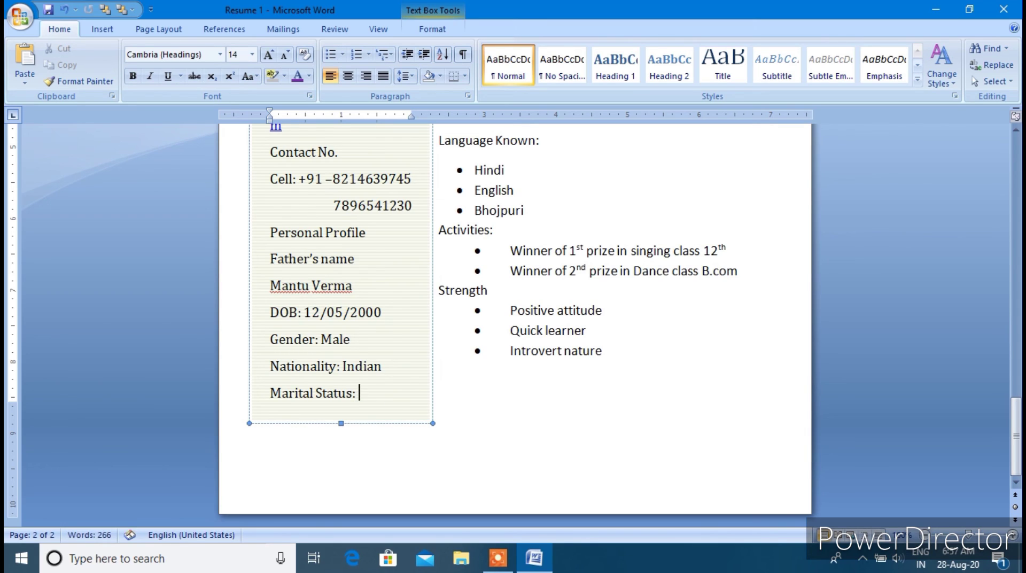
type(" Single")
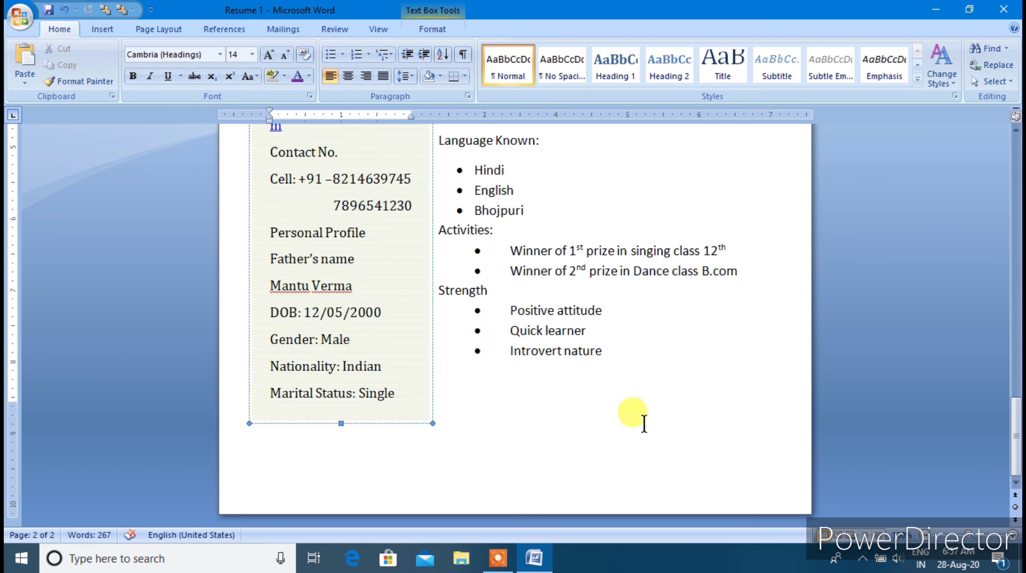
left_click(466, 409)
Capitalise the first letter of the district name on the sidebar's District line
scroll(446, 417, "up", 2)
scroll(438, 406, "up", 5)
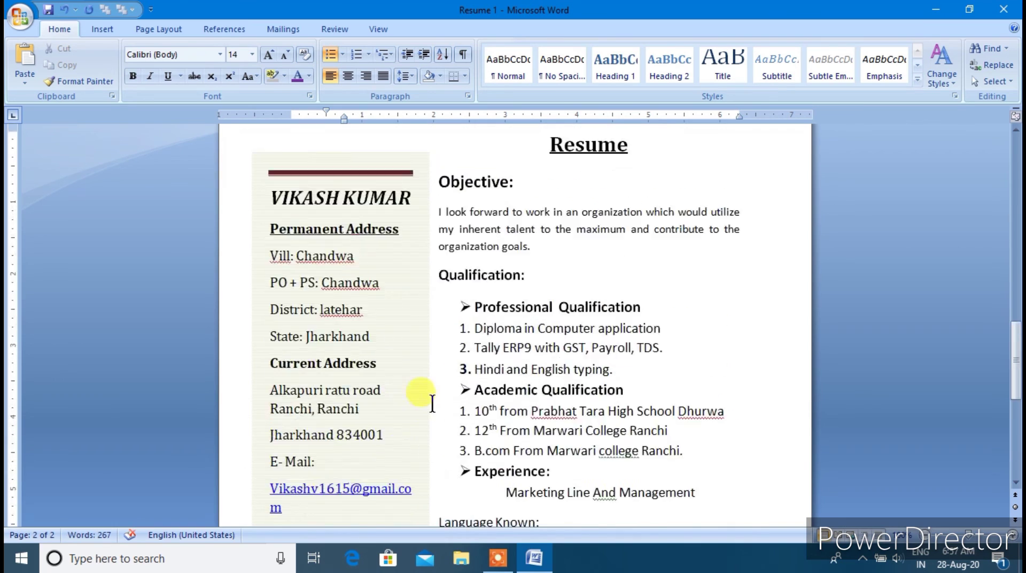
scroll(428, 395, "down", 3)
scroll(406, 353, "up", 3)
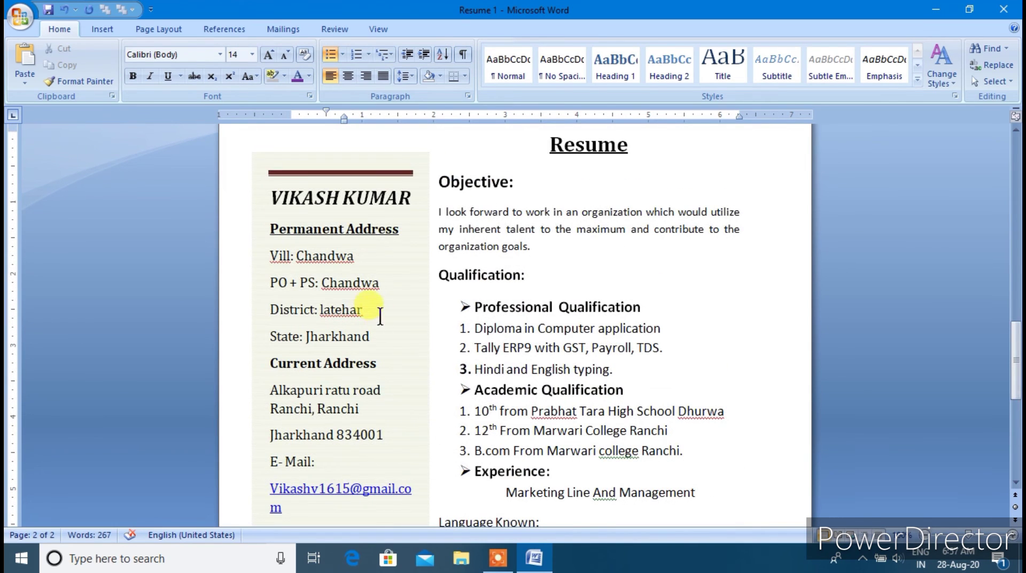
right_click(330, 311)
left_click(323, 308)
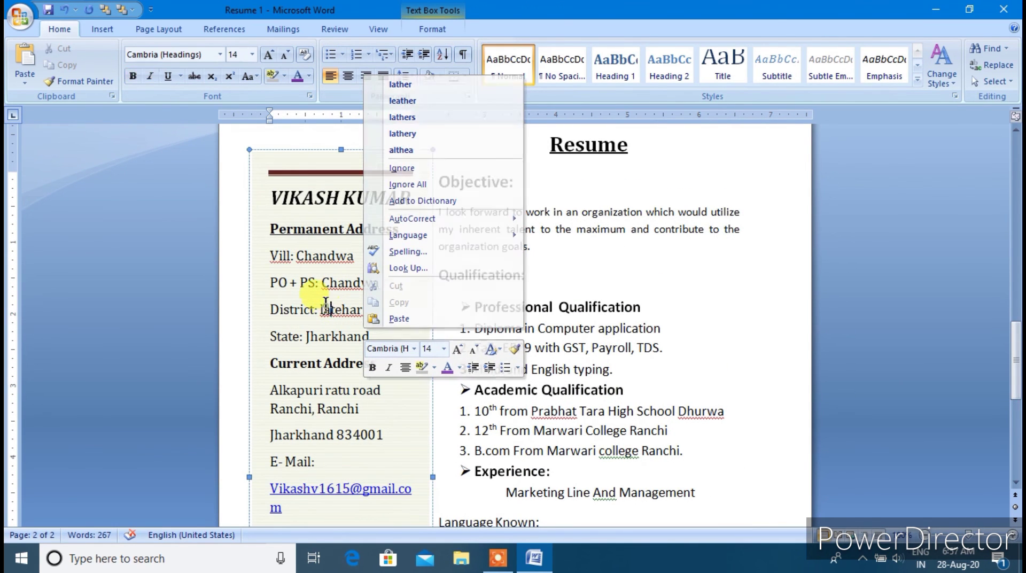
key("BackSpace")
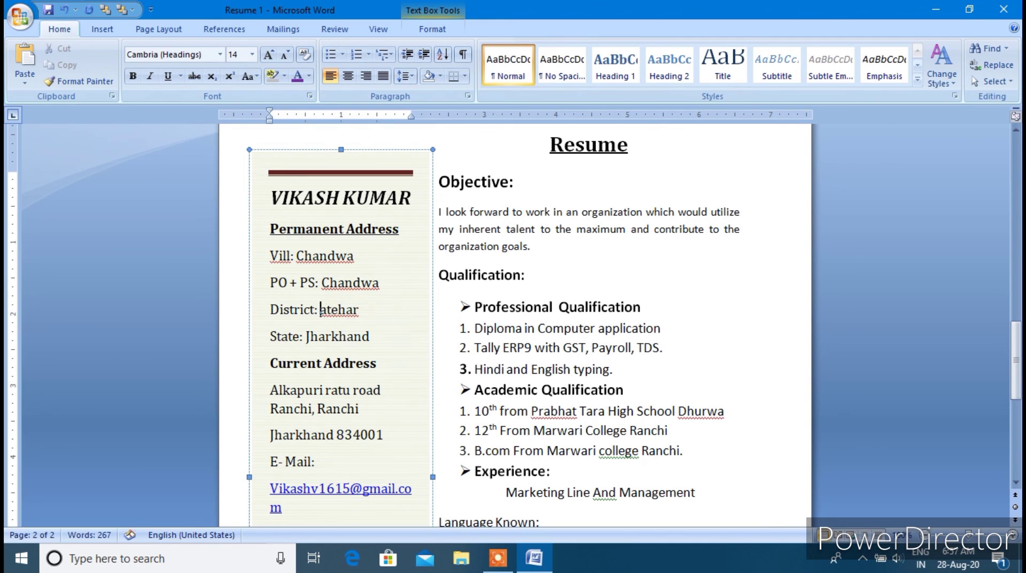
type("L")
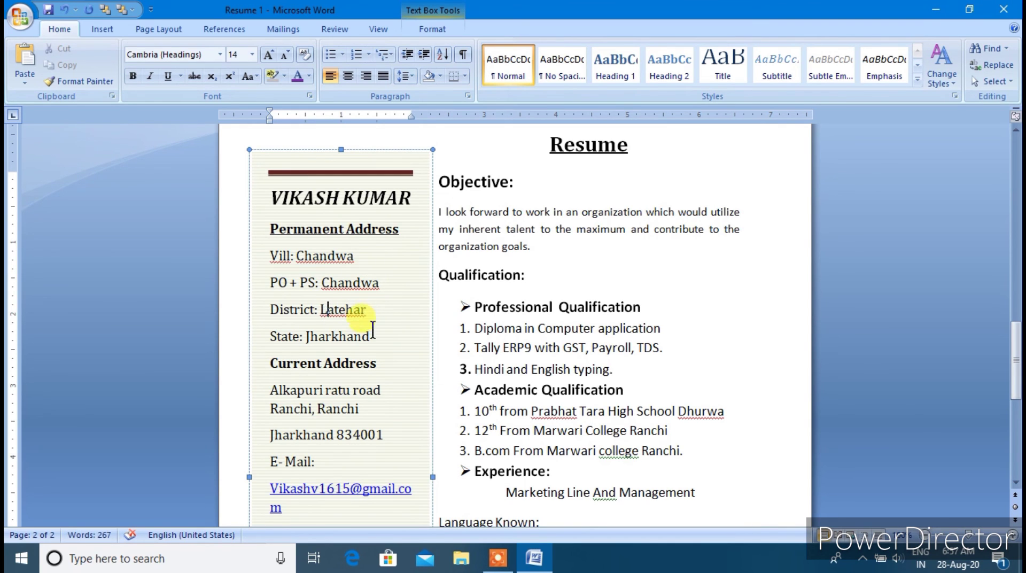
Move the sidebar box slightly up and left, then select the Introvert nature line
scroll(284, 259, "down", 3)
scroll(321, 275, "up", 5)
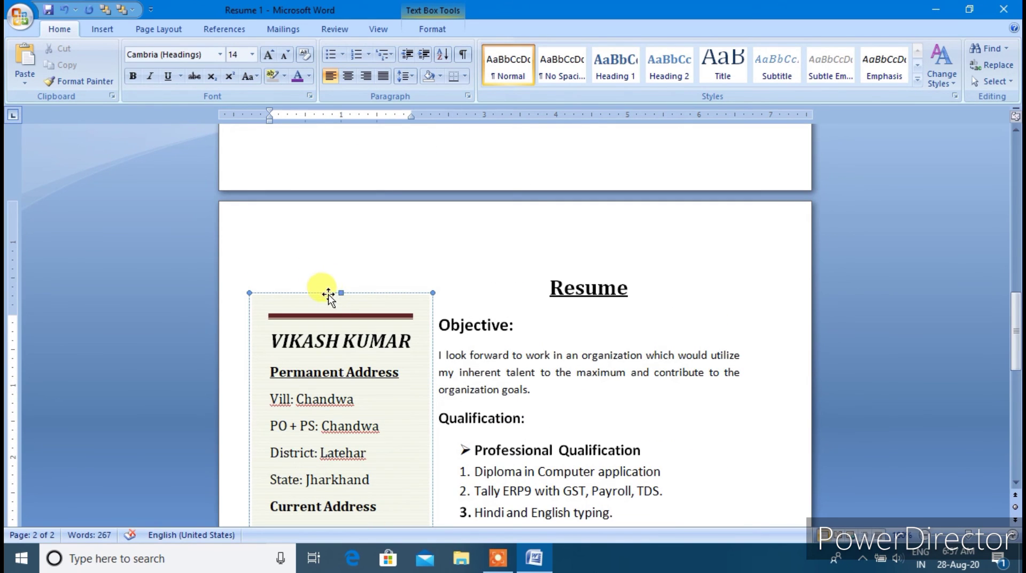
left_click_drag(322, 292, 314, 259)
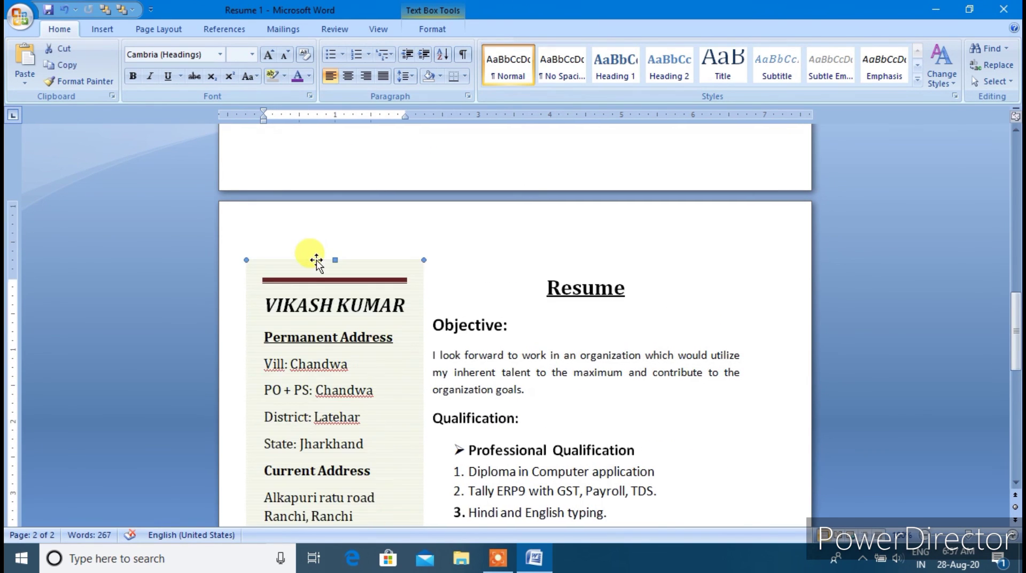
scroll(355, 348, "down", 9)
triple_click(418, 469)
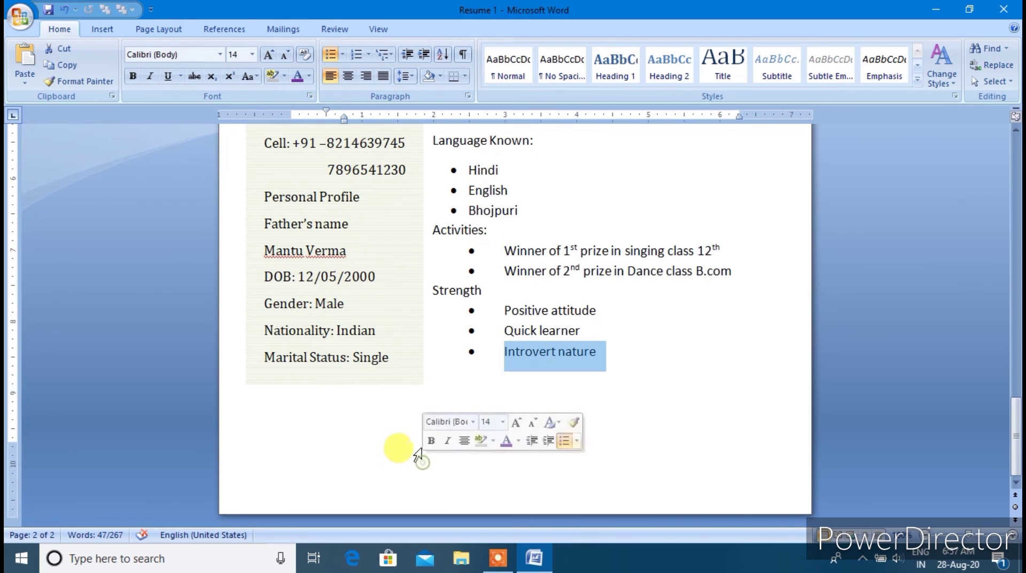
Draw a wide rectangle across the bottom of the resume page, below the sidebar
left_click(102, 29)
left_click(229, 53)
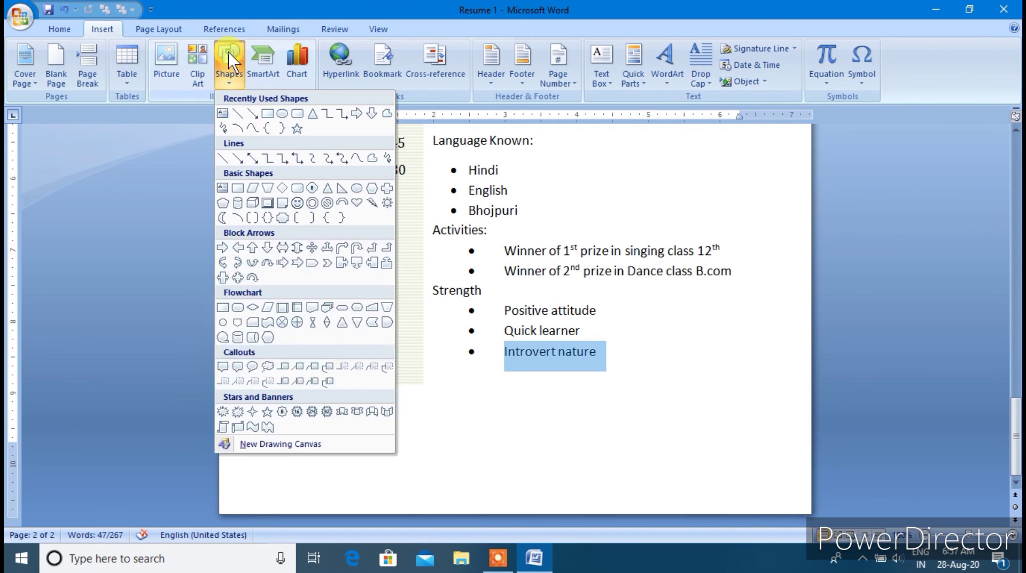
left_click(269, 113)
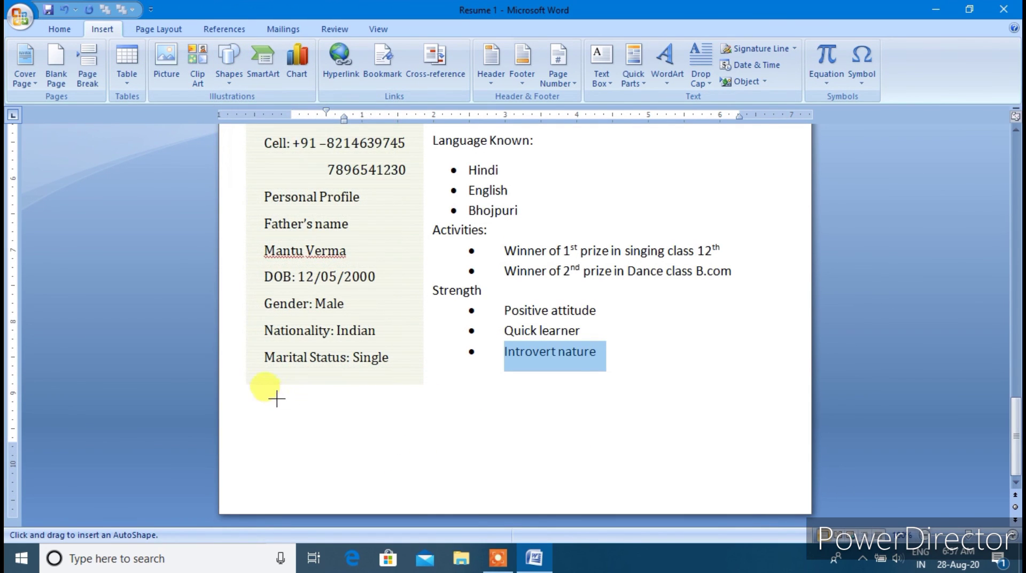
left_click_drag(247, 397, 787, 485)
Make the rectangle a text box starting with 'I h', then return to page 1
right_click(323, 452)
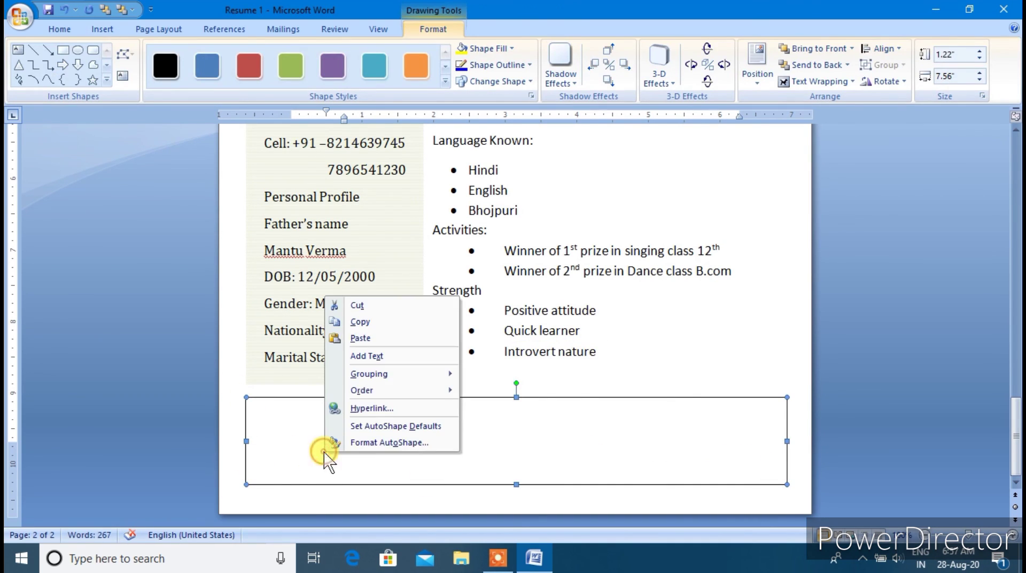
left_click(366, 355)
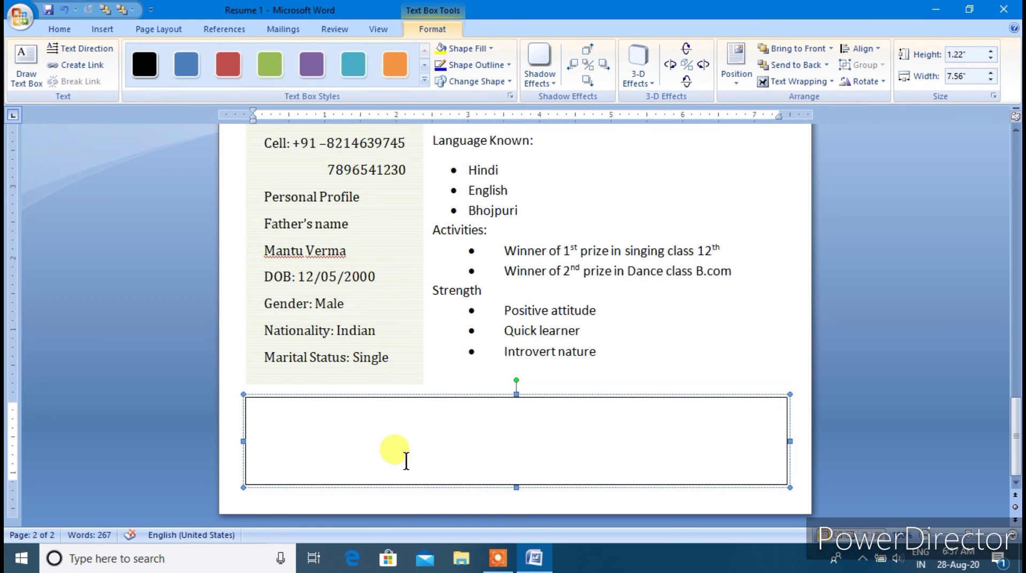
type("I")
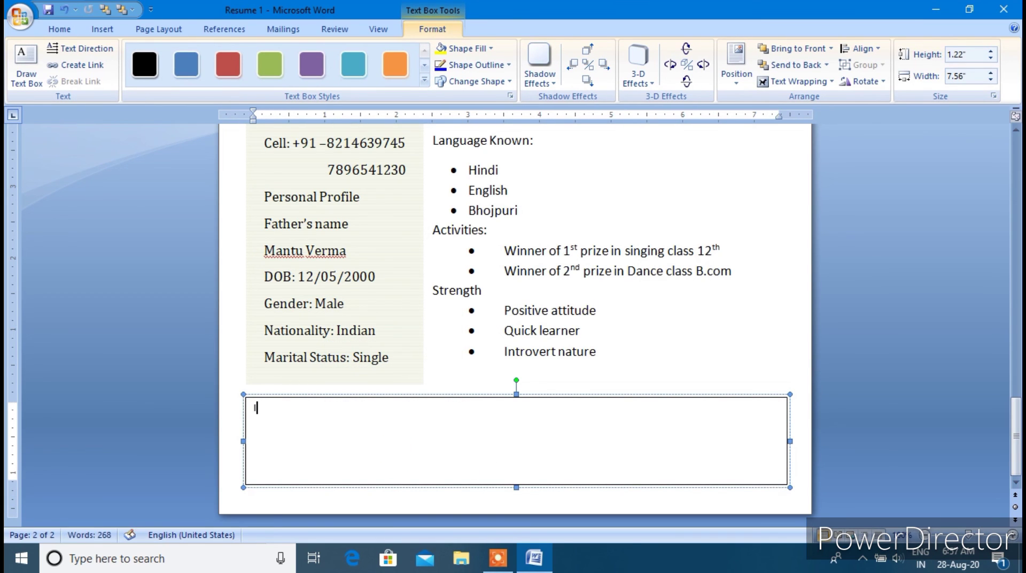
type(" h")
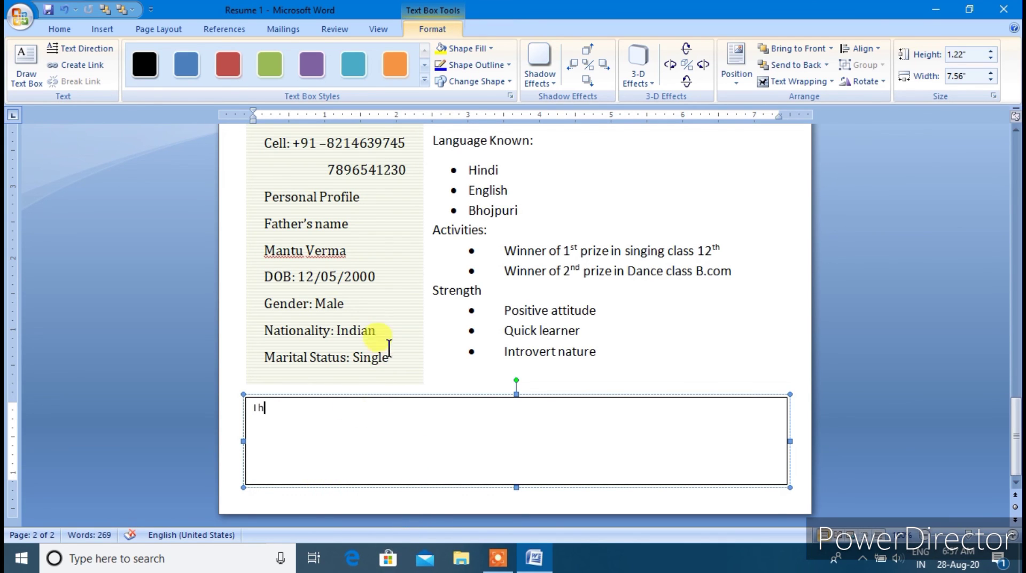
left_click(435, 350)
scroll(441, 356, "up", 1)
scroll(430, 339, "up", 20)
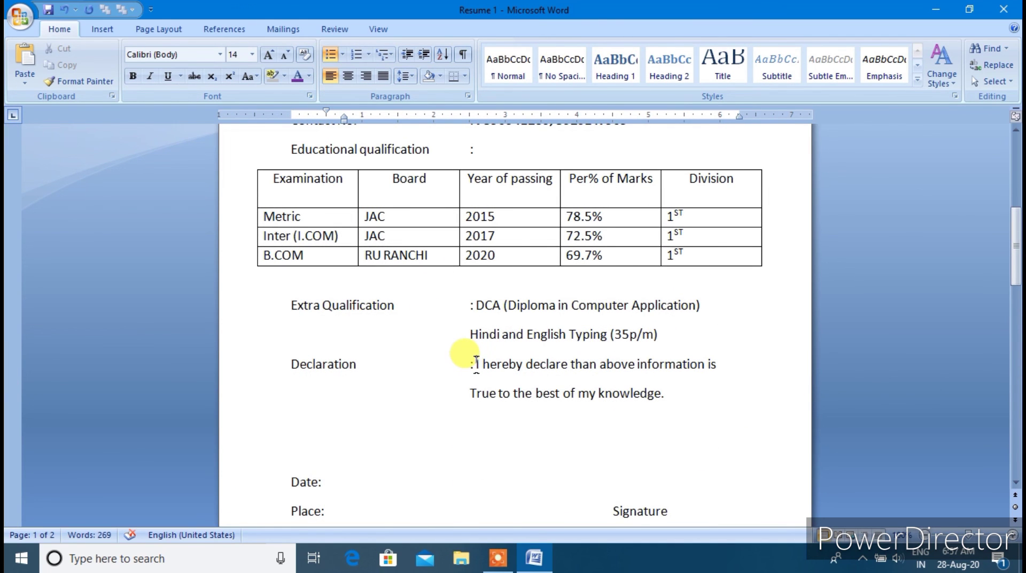
Copy page 1's declaration sentence and paste it over the bottom box's placeholder text
left_click_drag(476, 366, 670, 404)
key("ctrl+c")
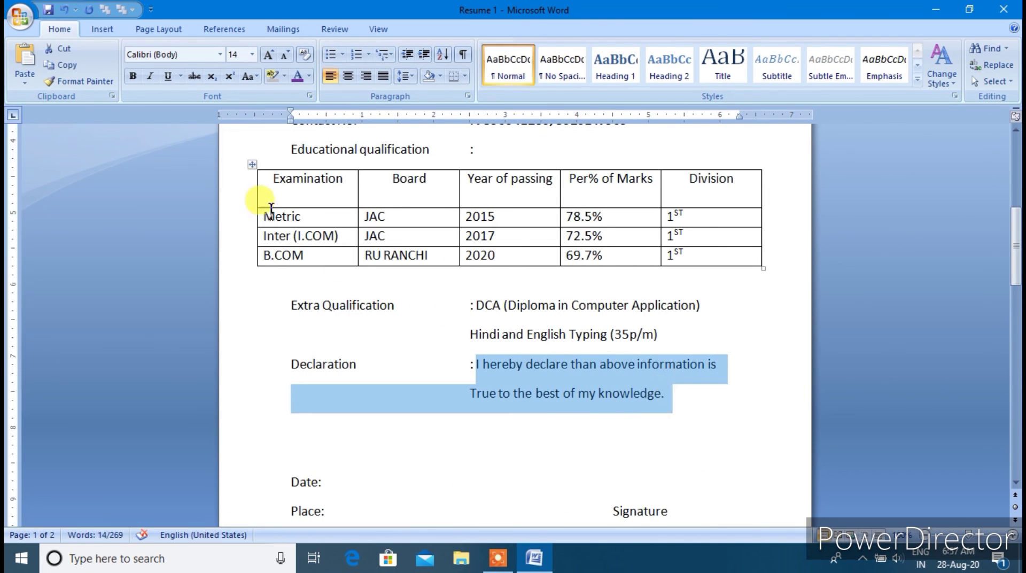
scroll(401, 458, "down", 15)
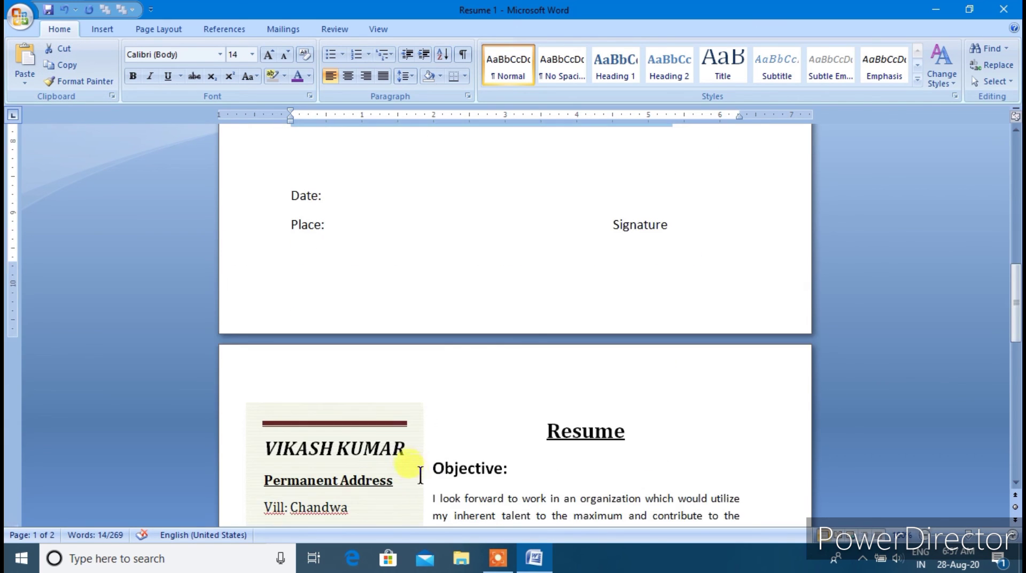
left_click_drag(269, 409, 250, 406)
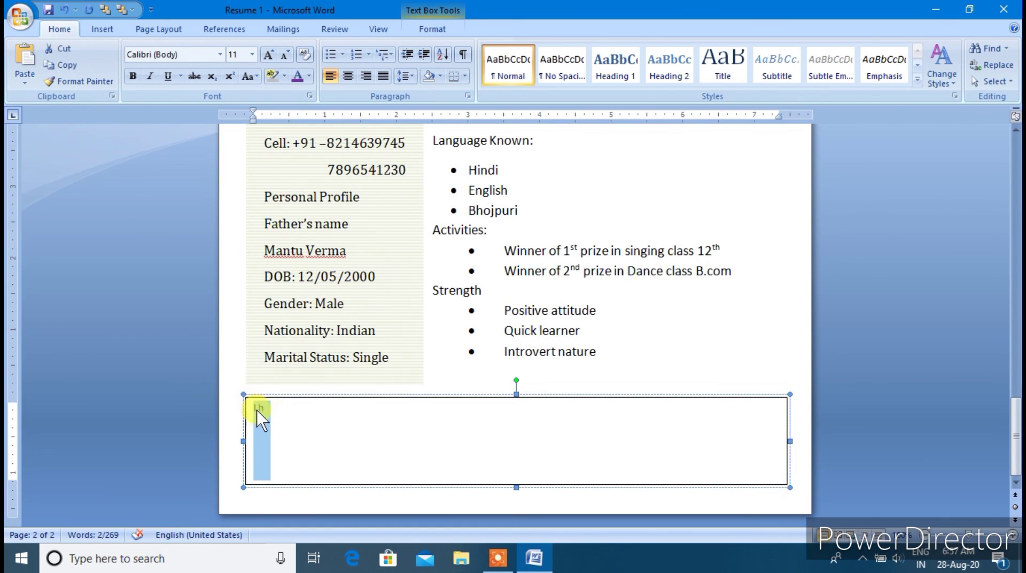
left_click(25, 59)
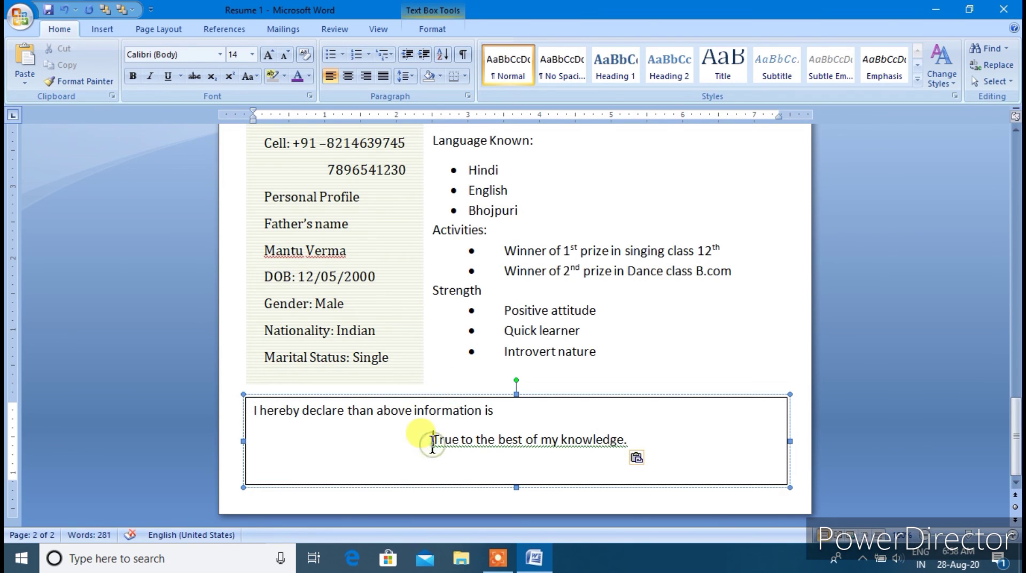
Join the declaration into one line, lowercase 'True', and begin a Date line below it
key("BackSpace")
key("BackSpace")
key("BackSpace")
key("BackSpace")
key("BackSpace")
key("BackSpace")
key("BackSpace")
key("BackSpace")
key("BackSpace")
key("BackSpace")
key("BackSpace")
key("BackSpace")
key("BackSpace")
key("BackSpace")
key("BackSpace")
key("BackSpace")
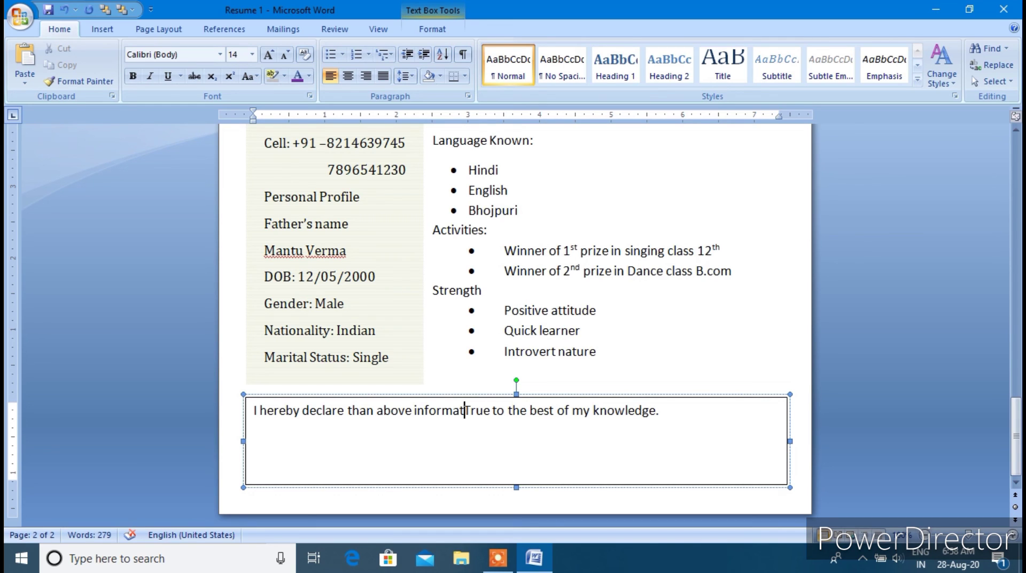
type("ion")
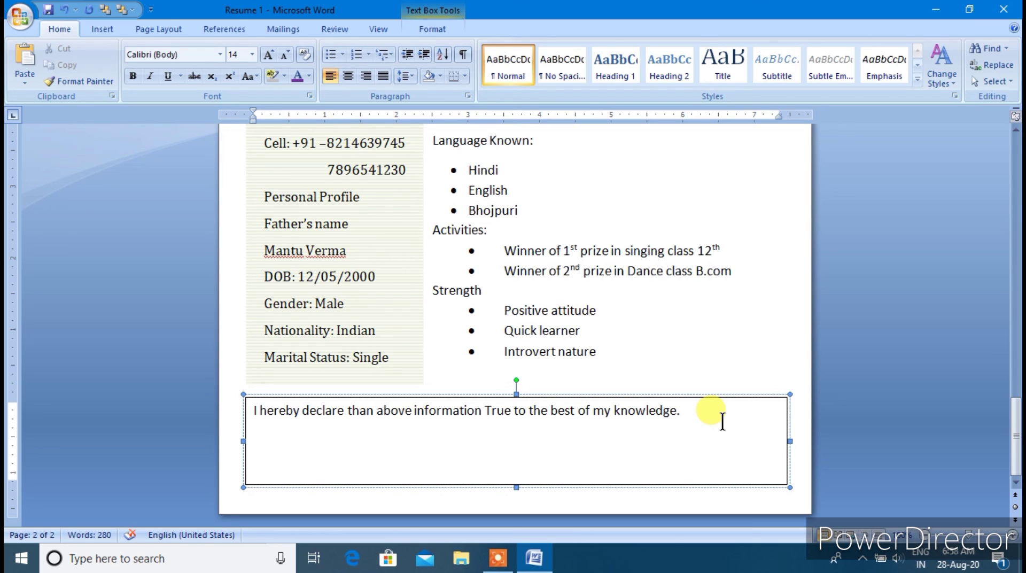
left_click(702, 423)
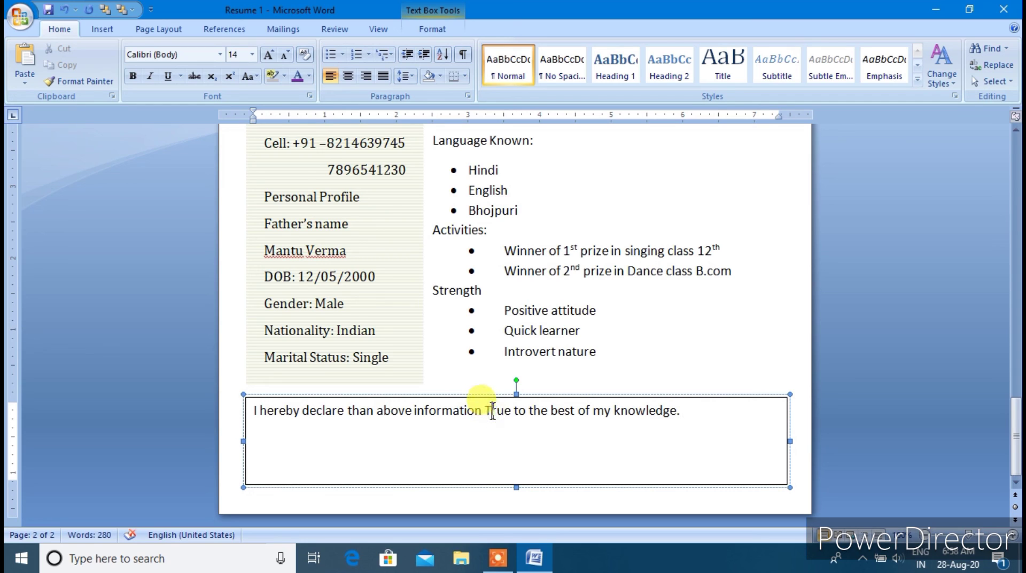
key("BackSpace")
type("t")
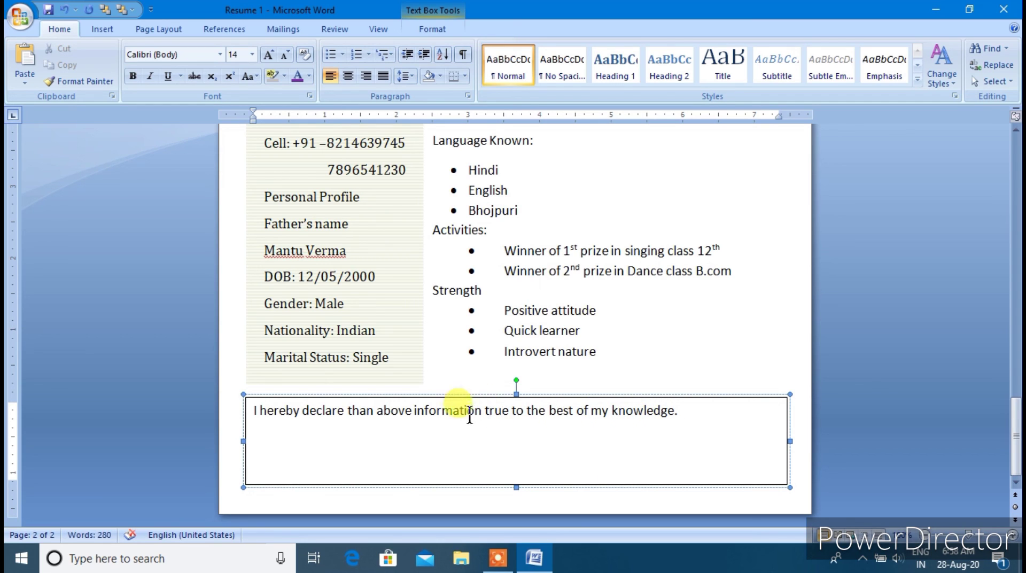
left_click(695, 439)
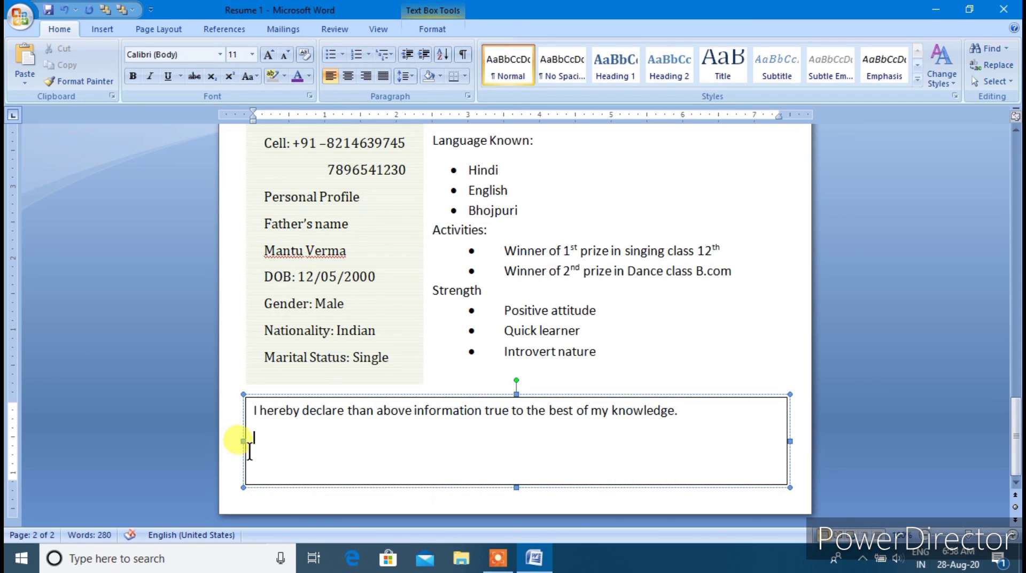
type("Date")
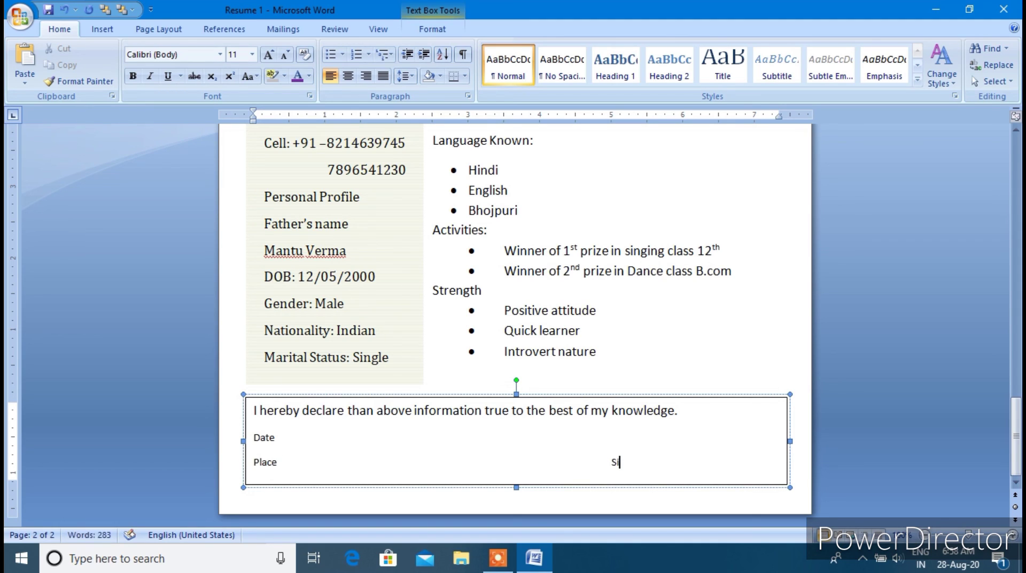
Finish typing 'Signature' and set the declaration, Date, Place and Signature text to 14 pt
type("gnature")
left_click(305, 452)
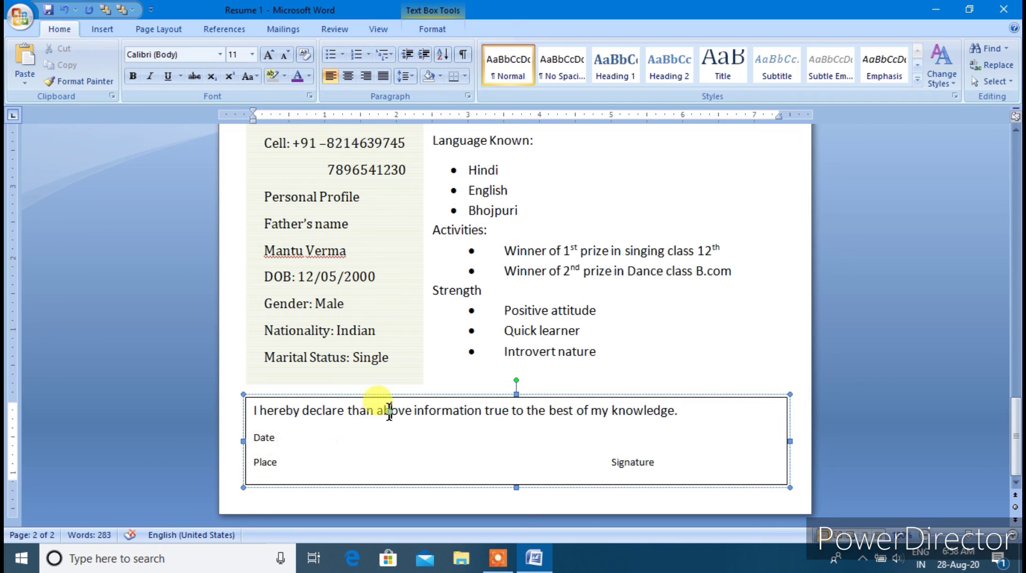
mouse_move(252, 429)
left_mouse_down()
mouse_move(391, 463)
mouse_move(648, 458)
left_mouse_up()
left_click(251, 54)
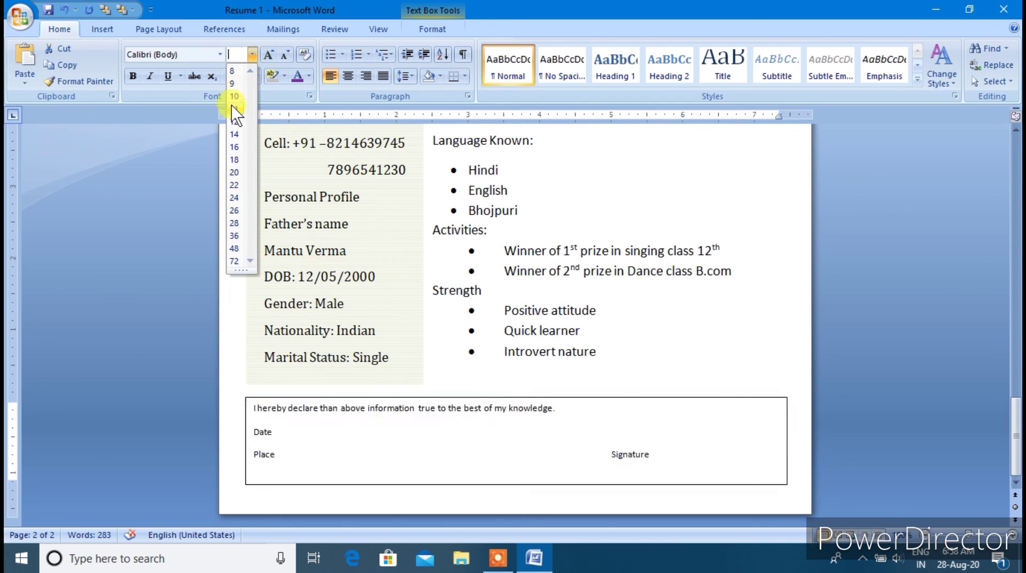
left_click(234, 134)
left_click(370, 452)
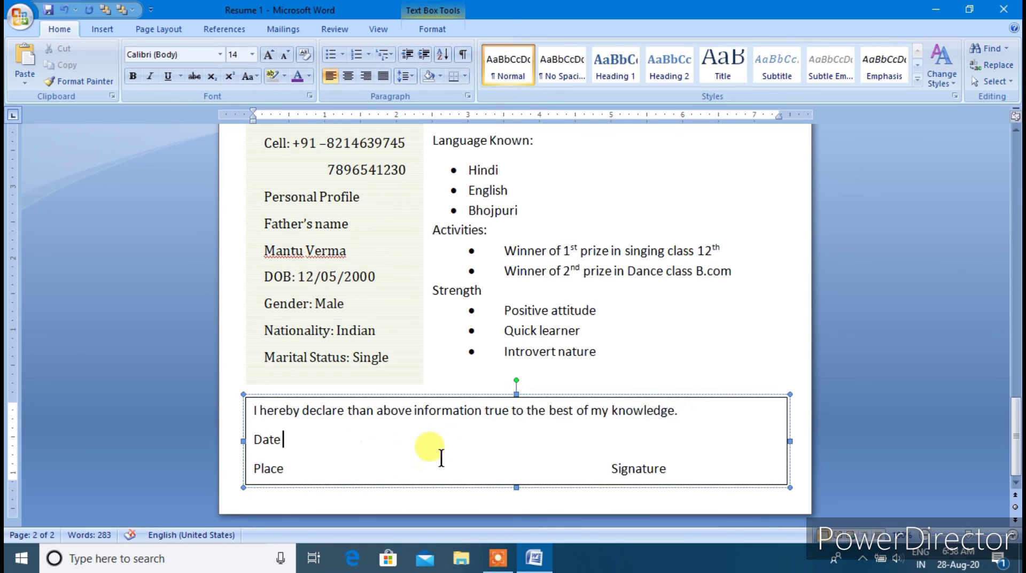
left_click(669, 366)
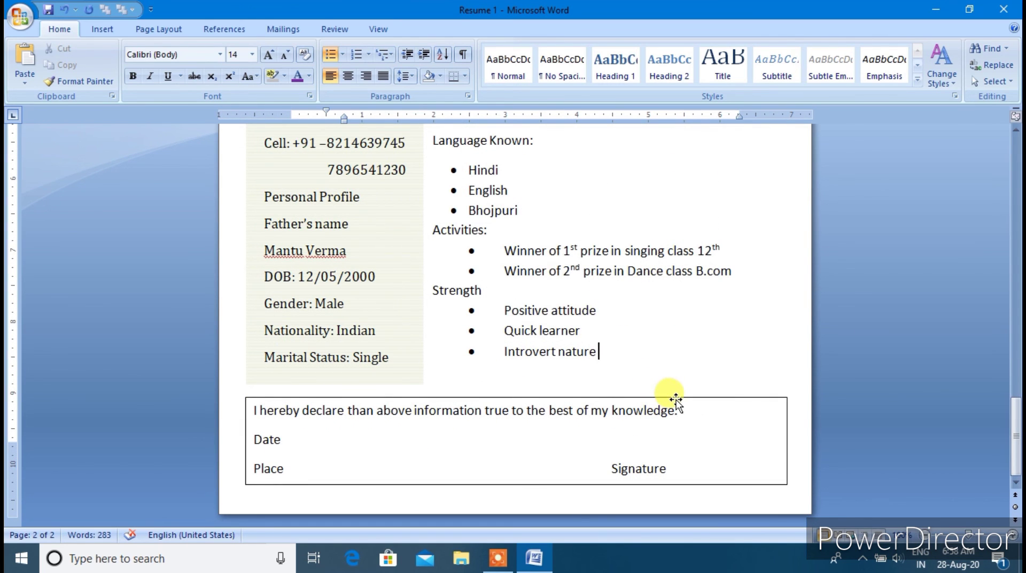
left_click(676, 399)
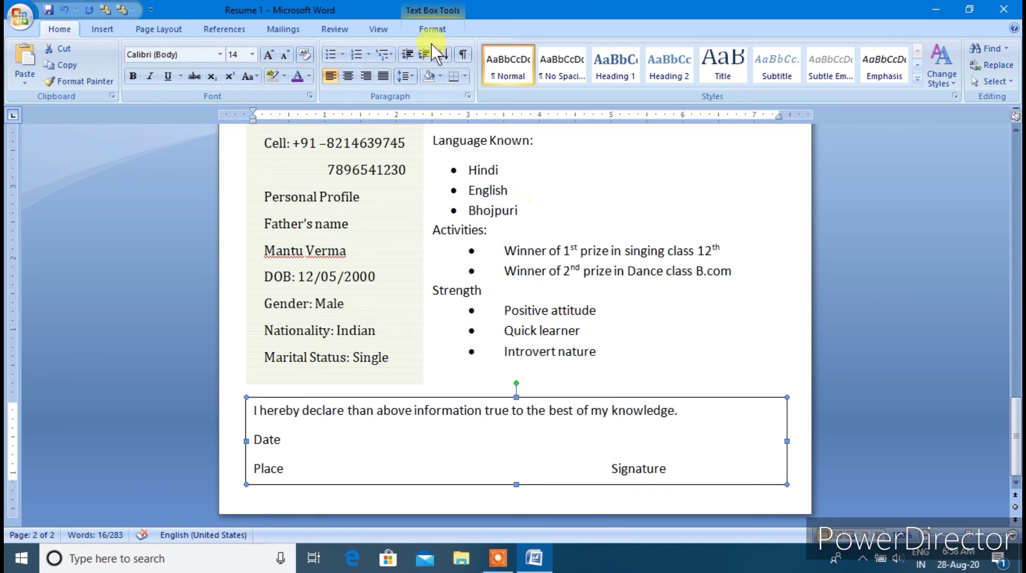
Remove the declaration text box's border by setting Shape Outline to No Outline
left_click(432, 29)
left_click(481, 66)
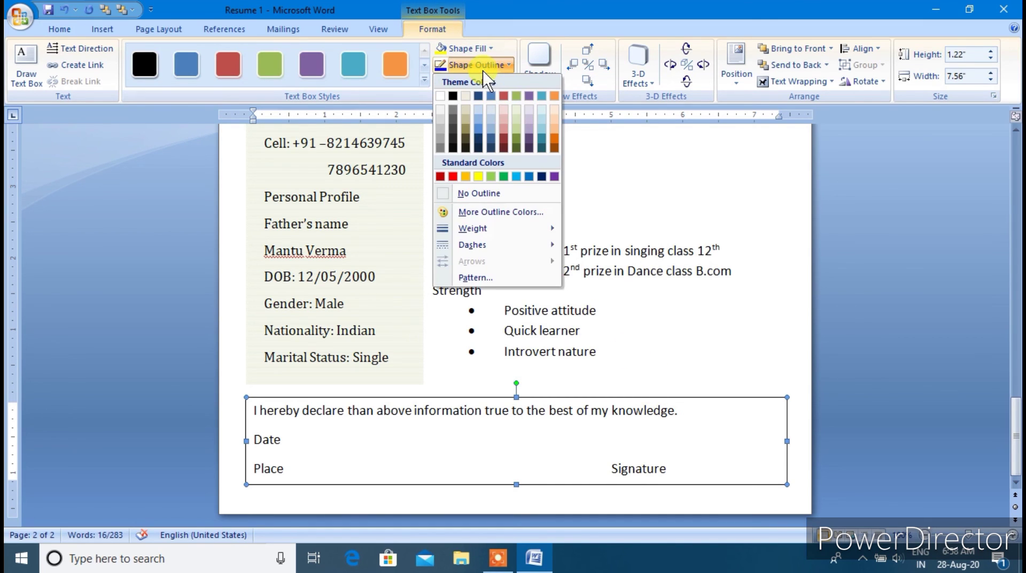
mouse_move(473, 228)
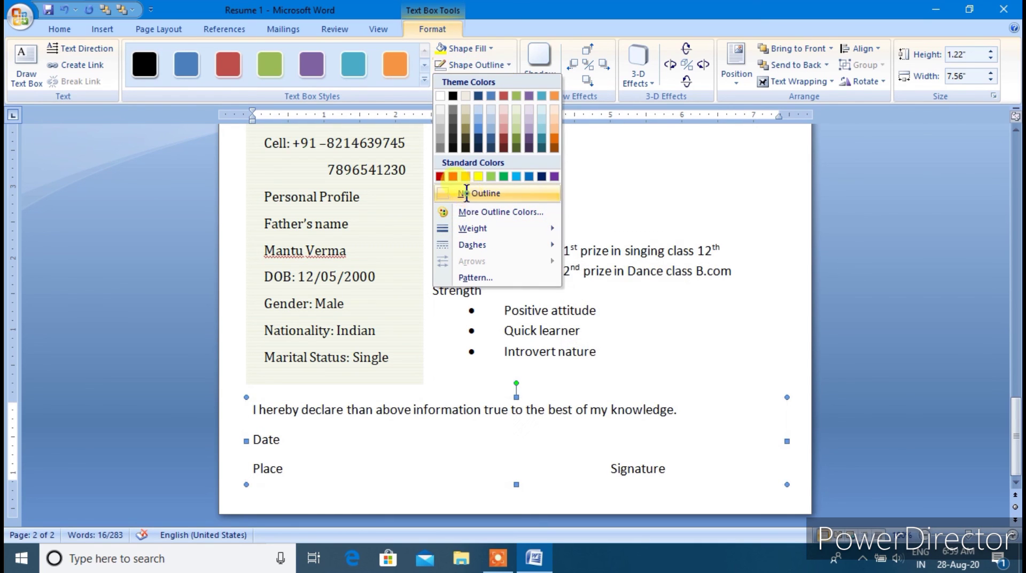
left_click(467, 194)
left_click(764, 357)
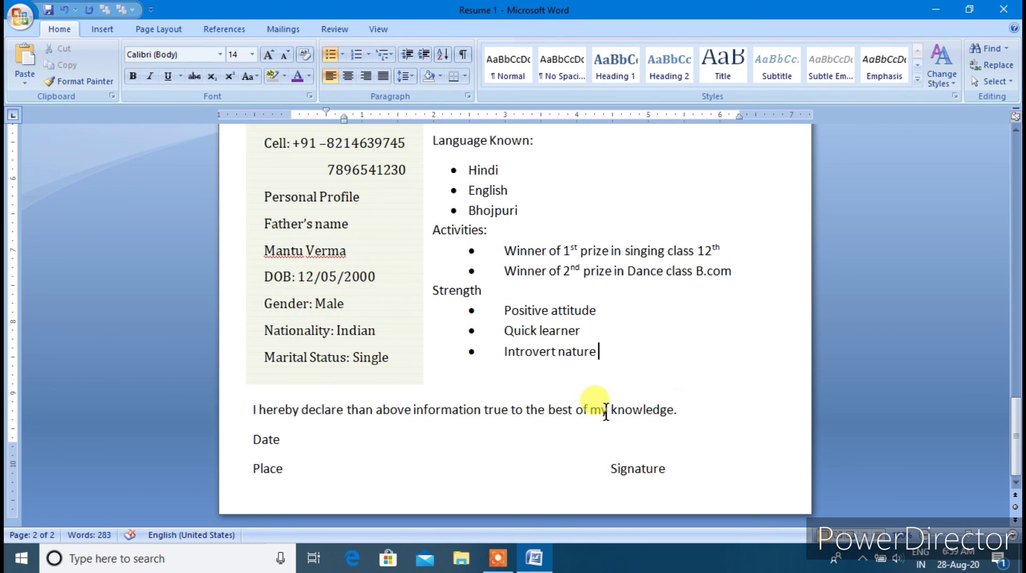
Bold the E-Mail, Contact No. and Personal Profile headings
scroll(600, 405, "up", 10)
scroll(590, 394, "up", 7)
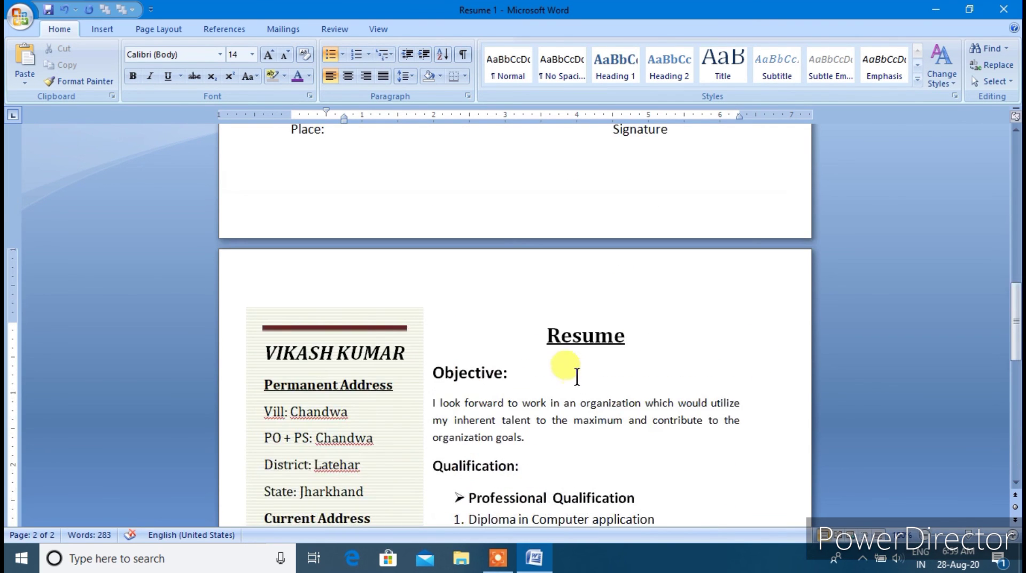
scroll(577, 366, "down", 4)
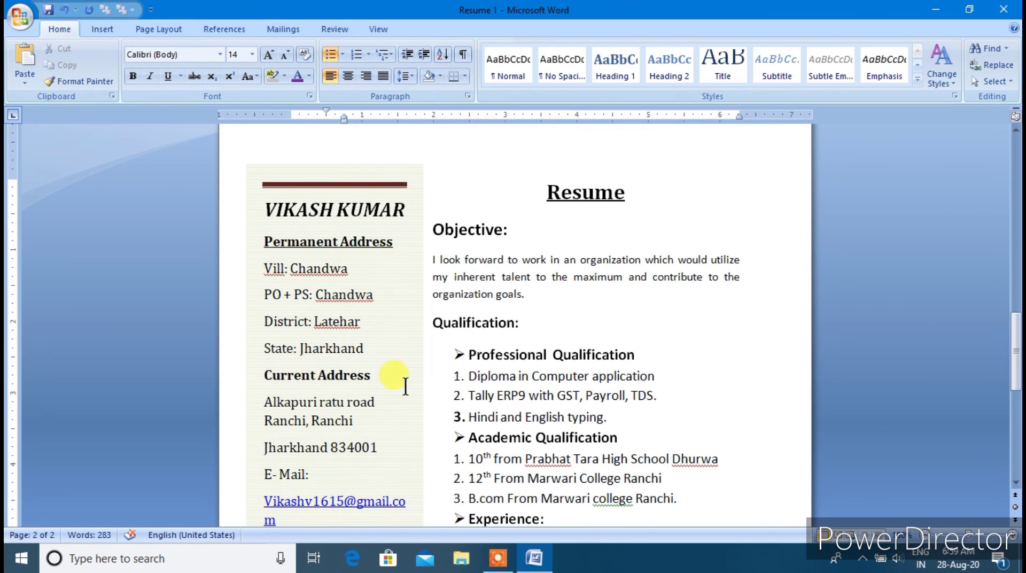
scroll(402, 385, "down", 3)
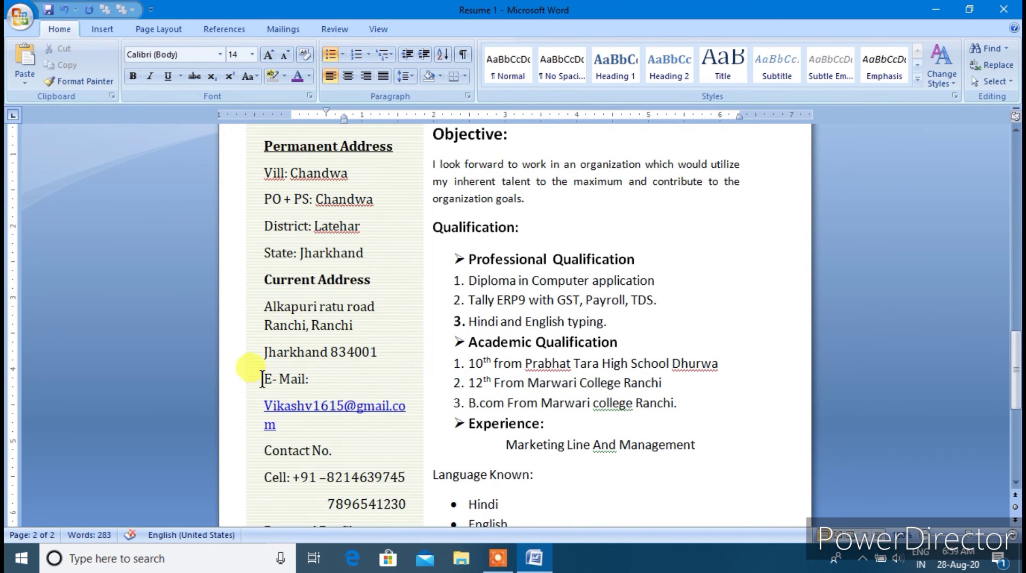
left_click_drag(264, 379, 319, 380)
left_click(131, 76)
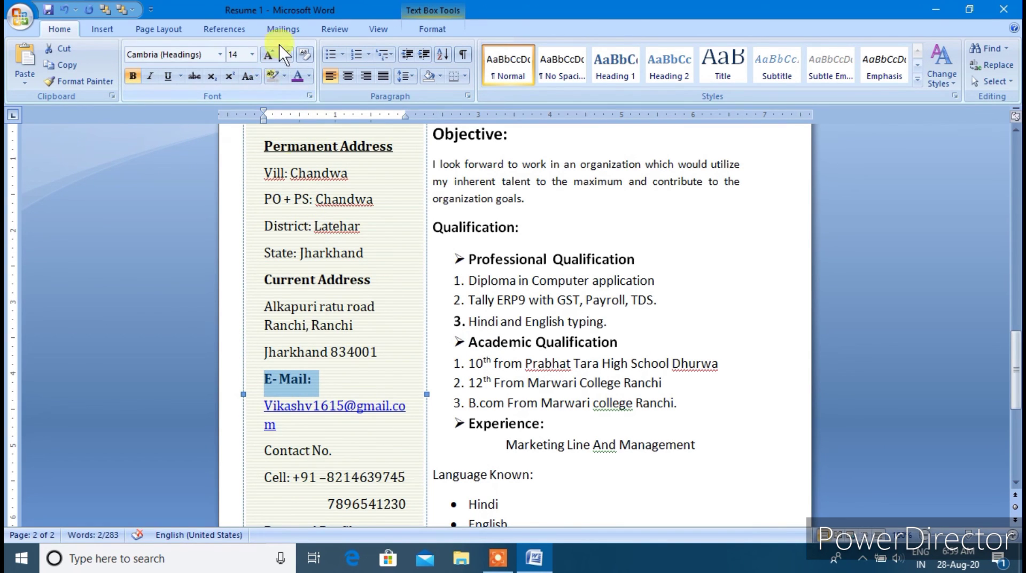
scroll(325, 336, "down", 6)
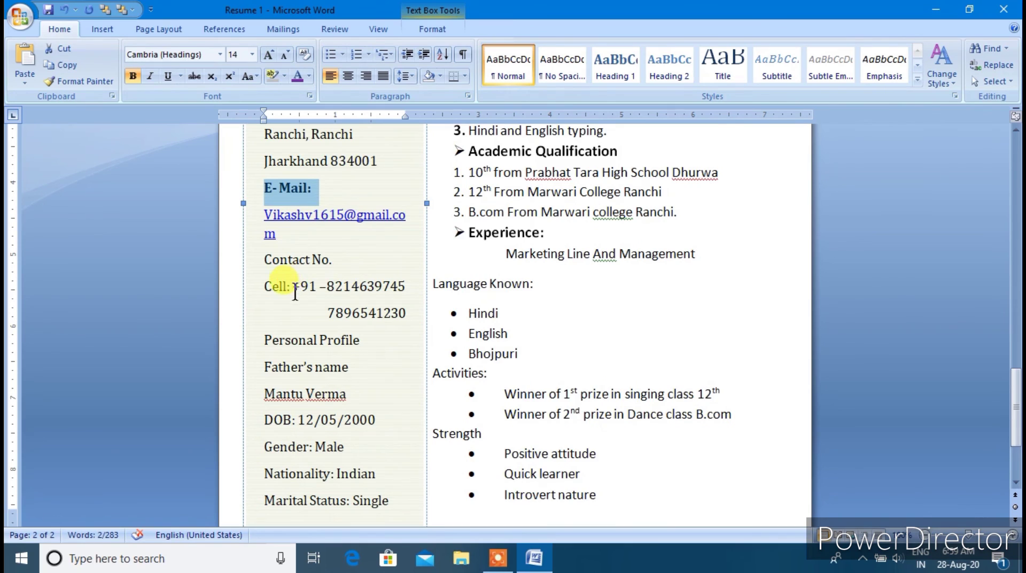
scroll(294, 292, "down", 2)
left_click_drag(263, 210, 340, 212)
left_click(134, 72)
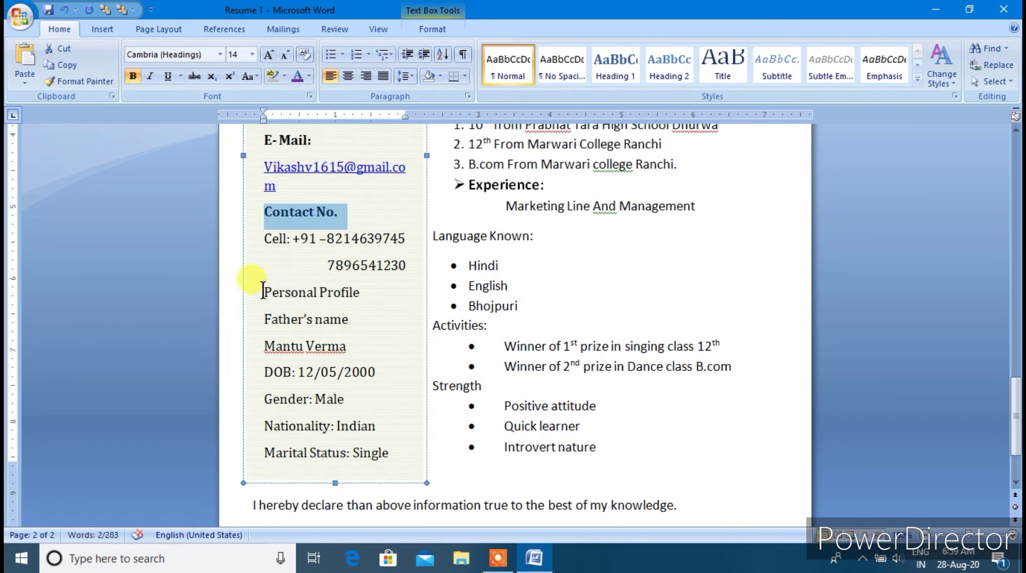
left_click_drag(263, 291, 353, 292)
left_click(133, 75)
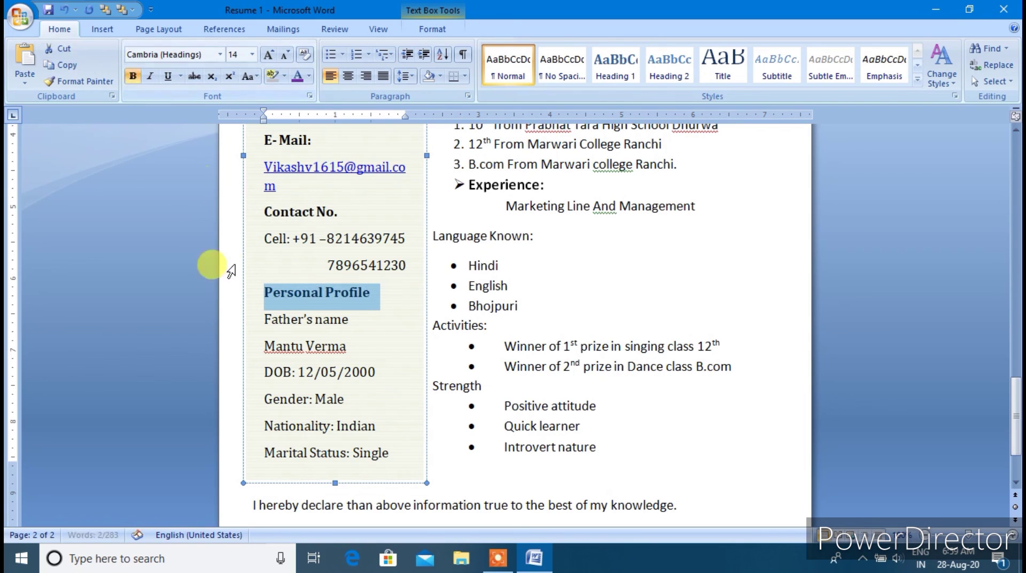
Enlarge the father's name line to 16 pt
scroll(241, 283, "down", 4)
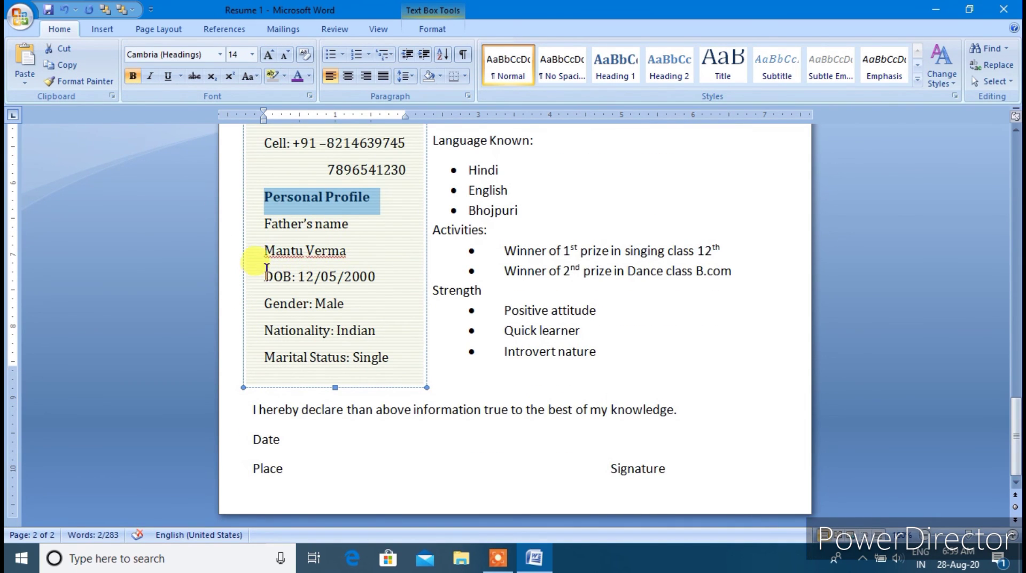
left_click_drag(267, 273, 295, 273)
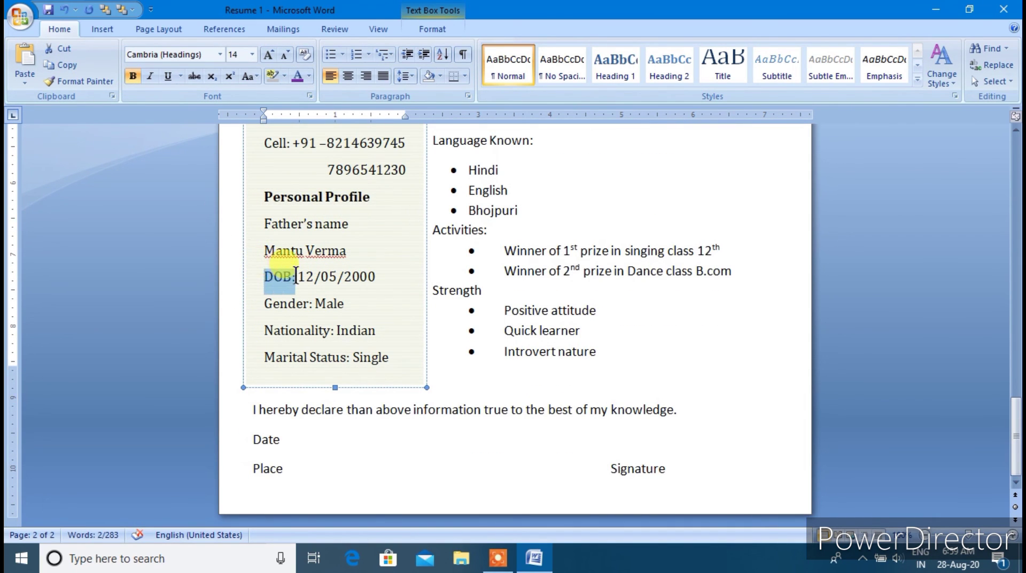
left_click(389, 293)
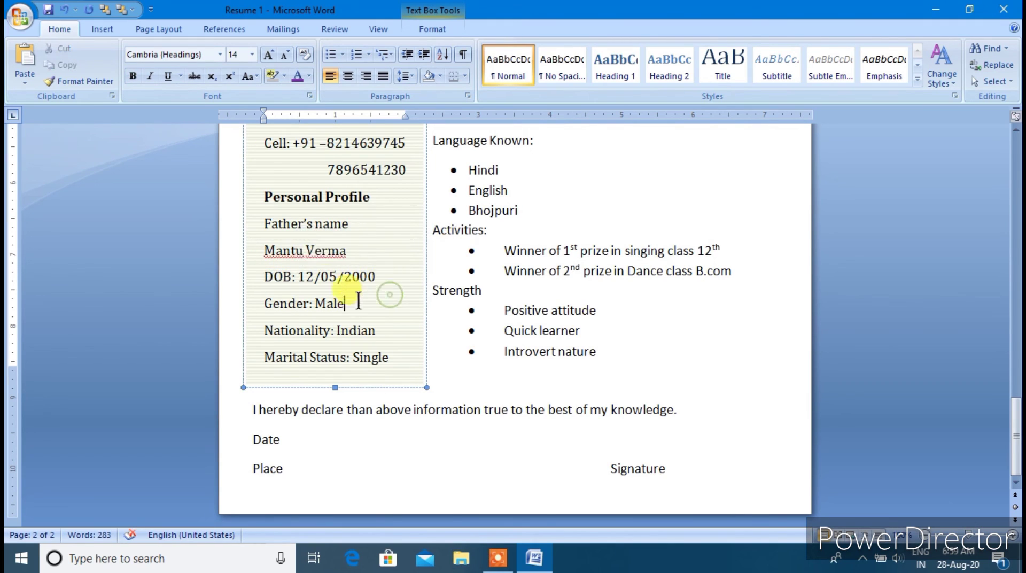
left_click_drag(352, 250, 262, 250)
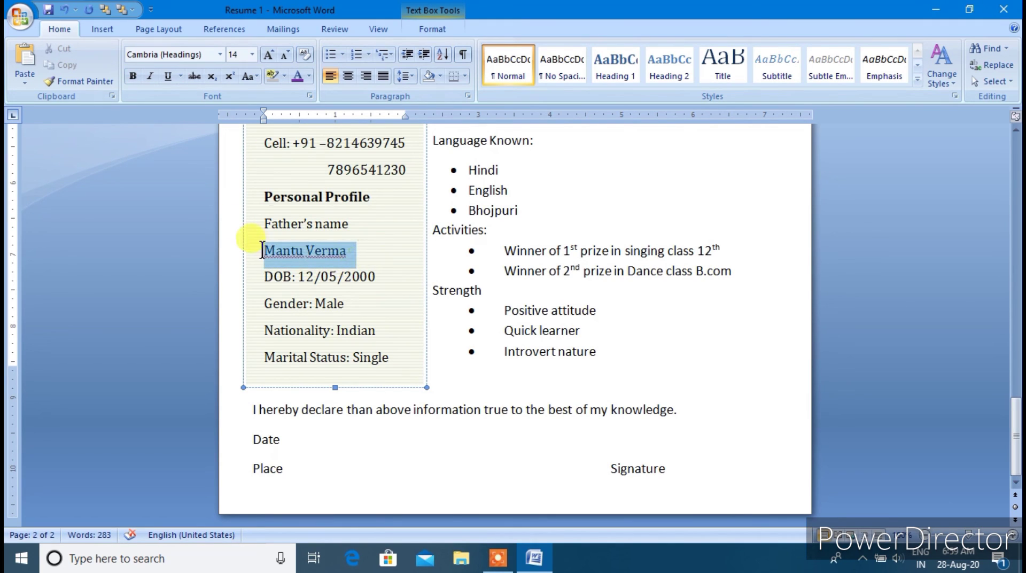
left_click(269, 55)
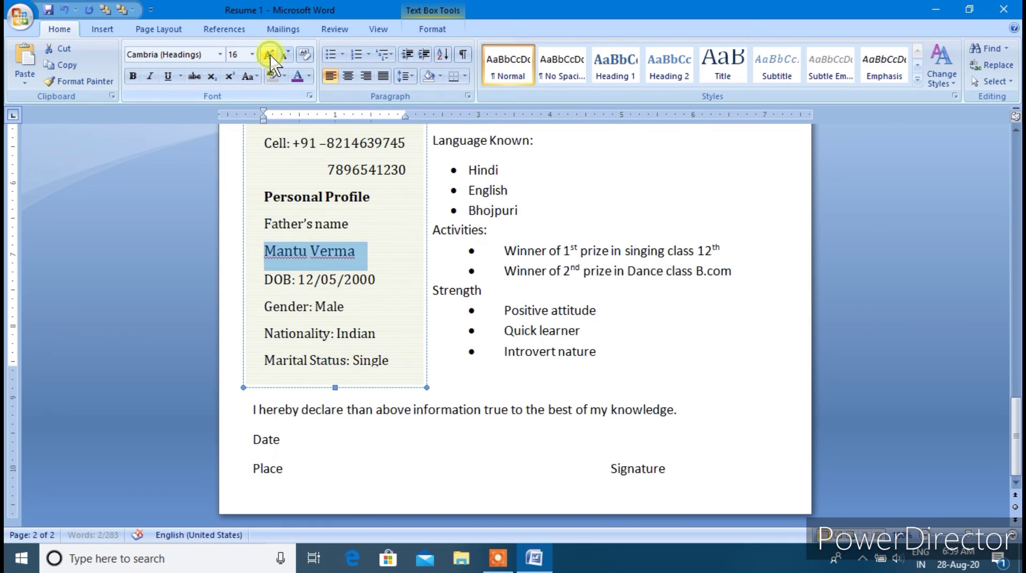
left_click(327, 305)
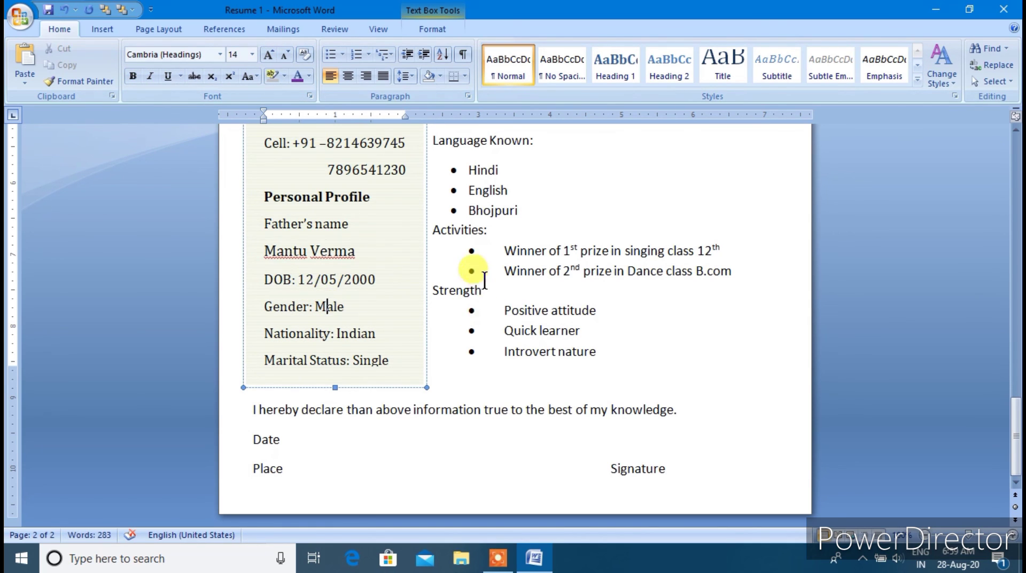
Bold the Strength, Activities and Language Known headings in the right column
scroll(473, 288, "up", 2)
left_click_drag(487, 337, 418, 337)
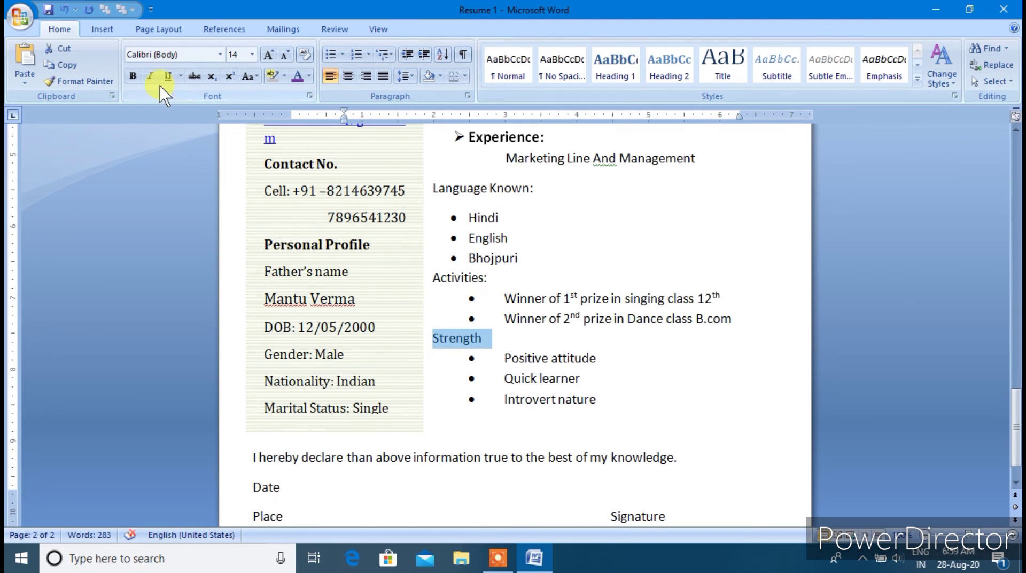
left_click(132, 78)
left_click_drag(491, 277, 429, 278)
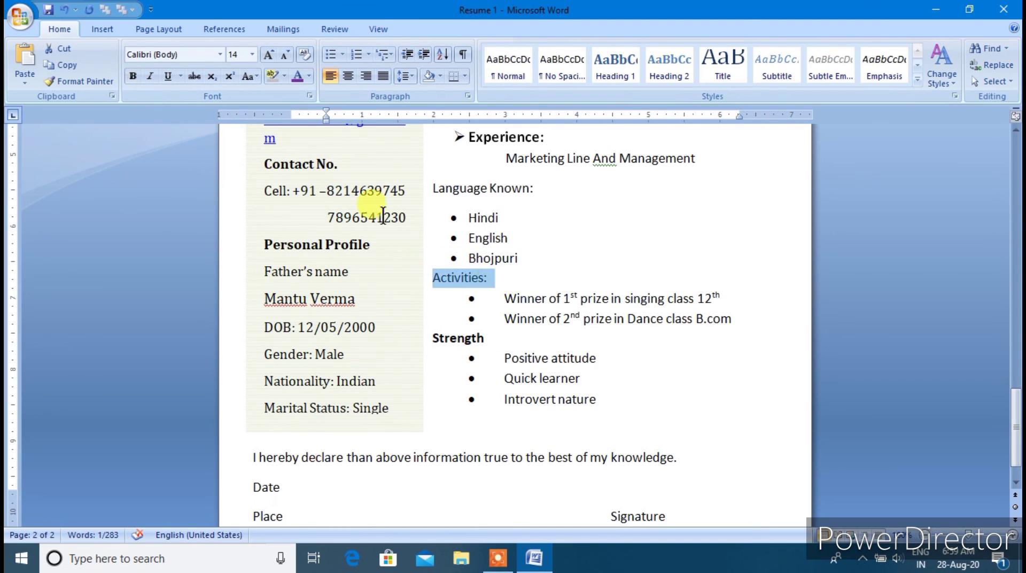
left_click(134, 76)
left_click_drag(537, 188, 421, 189)
left_click(137, 78)
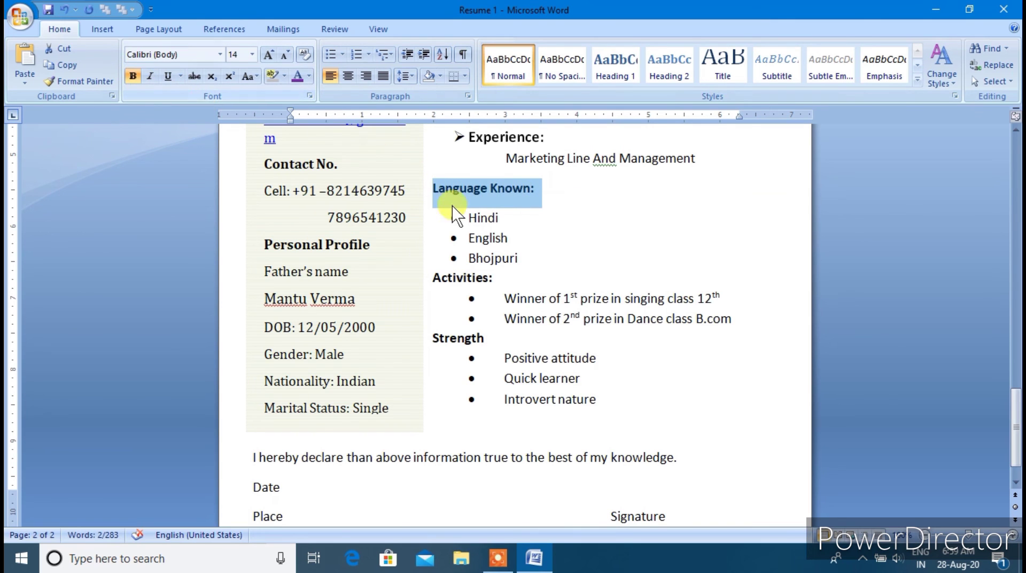
scroll(451, 210, "up", 3)
scroll(475, 259, "up", 7)
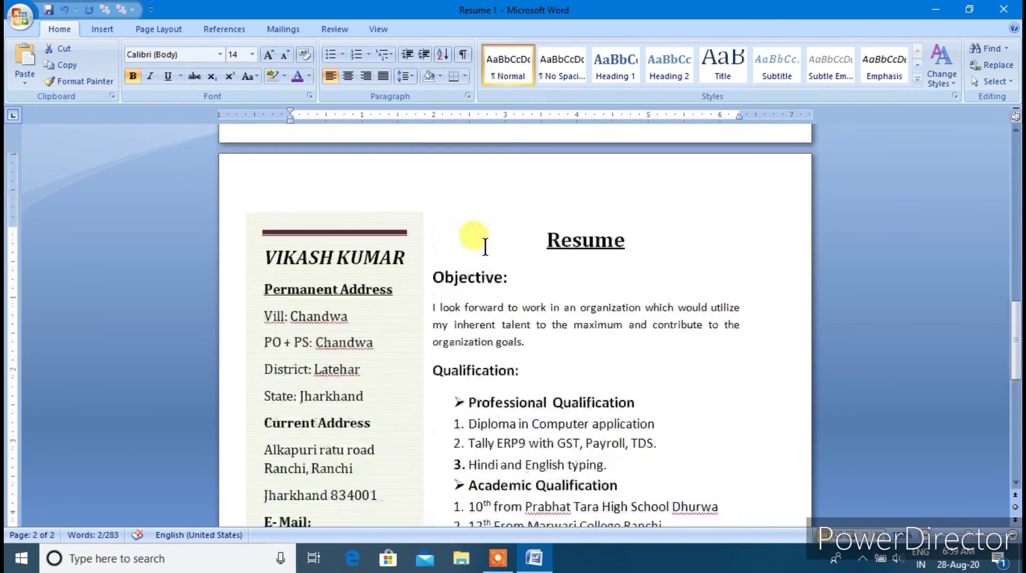
Draw an empty rectangle photo box beside the Resume heading
left_click(682, 422)
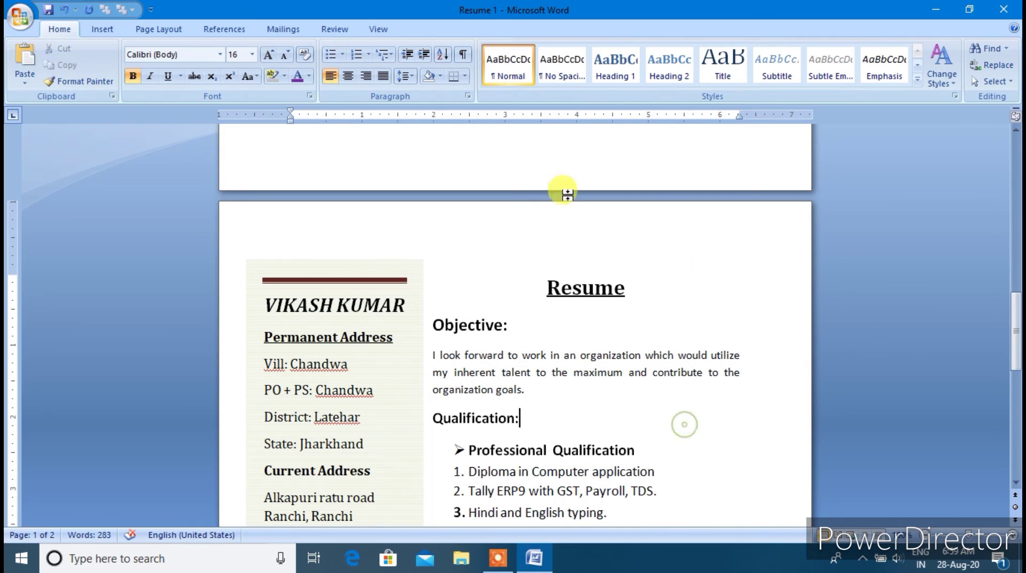
left_click(115, 28)
left_click(231, 64)
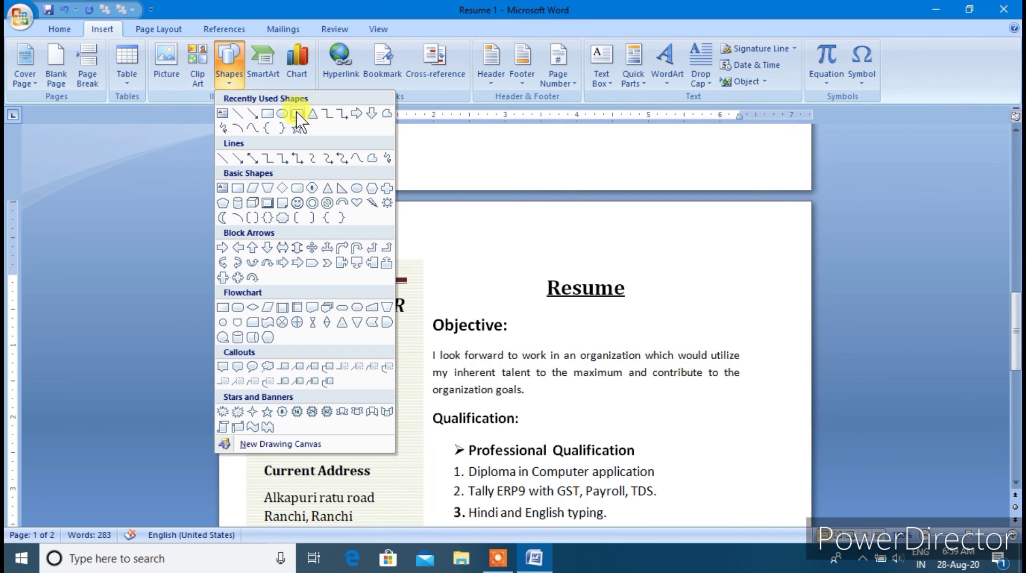
left_click(268, 114)
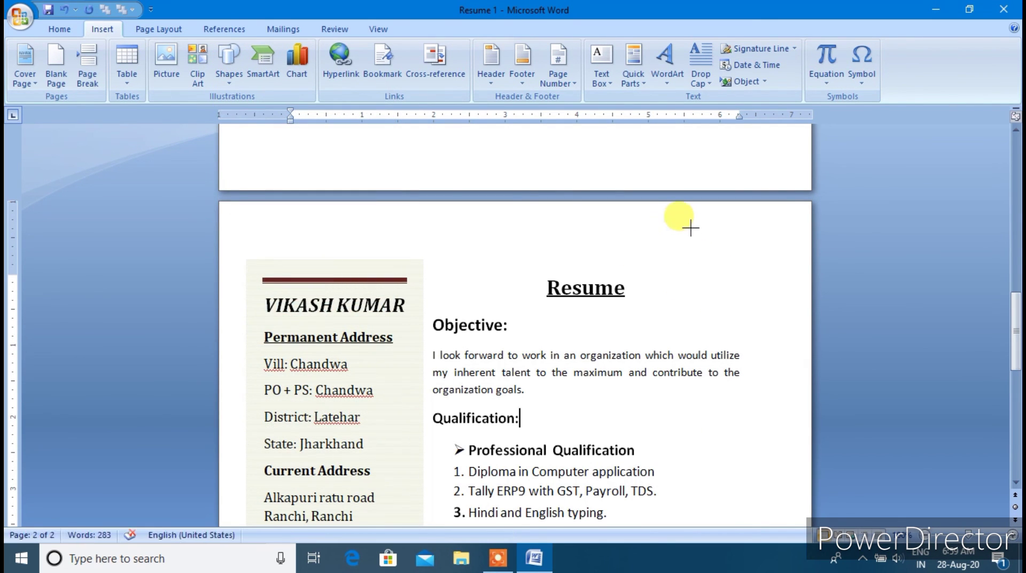
left_click_drag(690, 226, 782, 330)
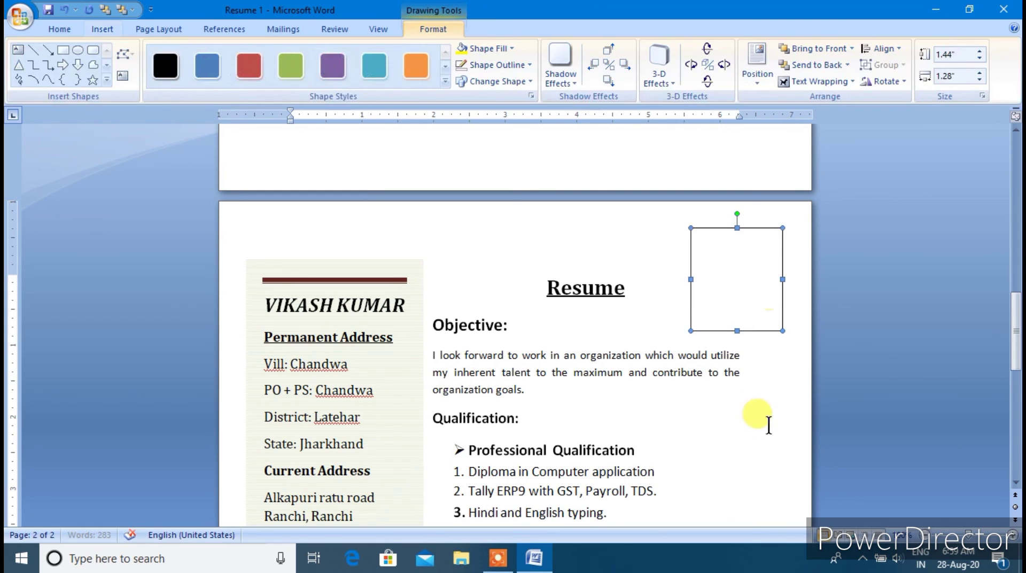
Preview the finished resume page in Print Preview with Ctrl+F2
left_click(768, 441)
scroll(735, 458, "down", 5)
left_click(574, 447)
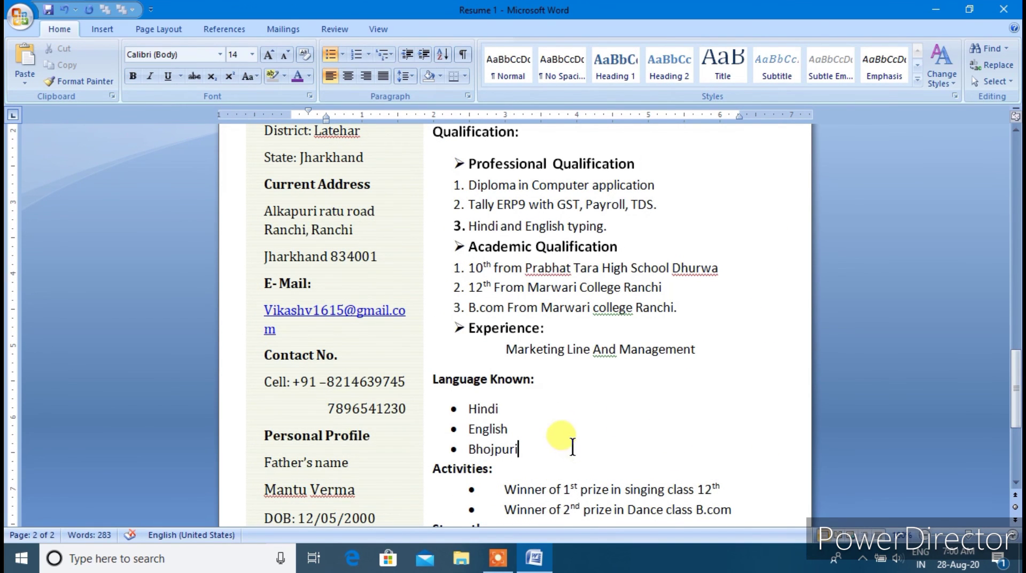
key("ctrl+F2")
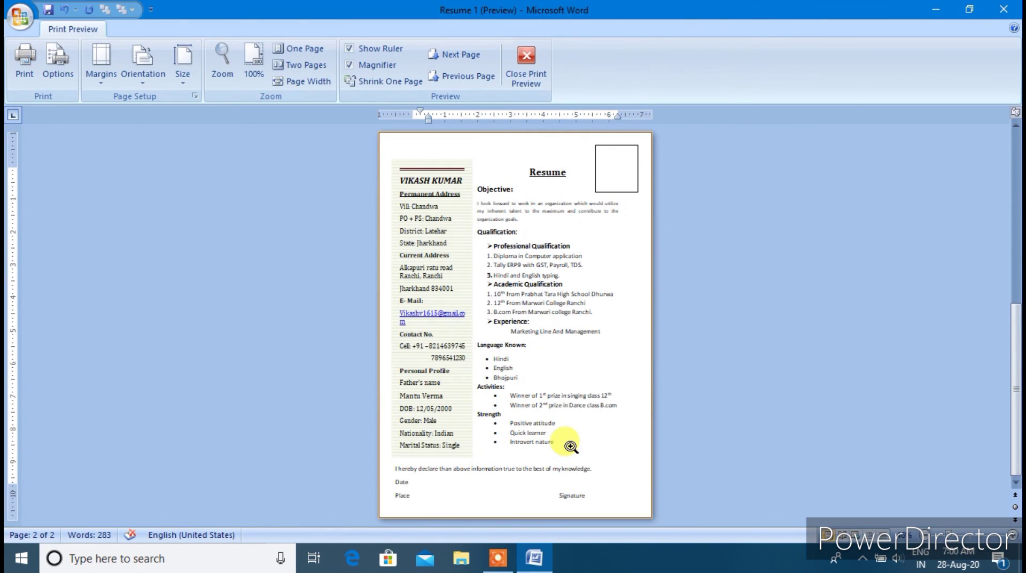